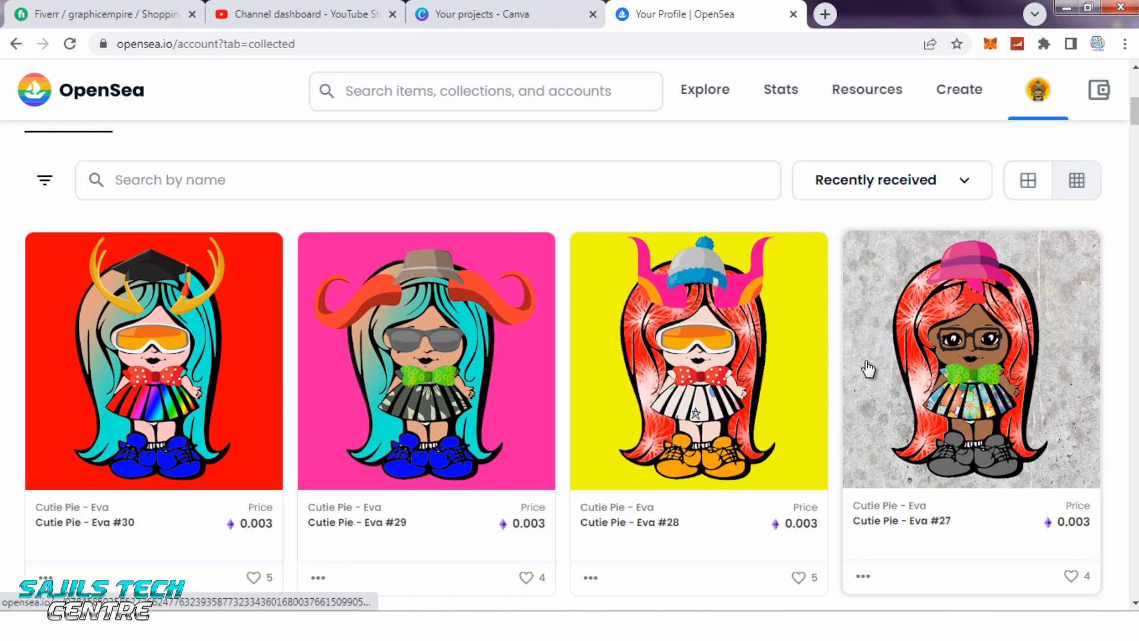
Look through the collected NFTs on the OpenSea profile, including the Cutie Pie and AI Art Galleria items and their prices.
drag(1135, 115, 1135, 119)
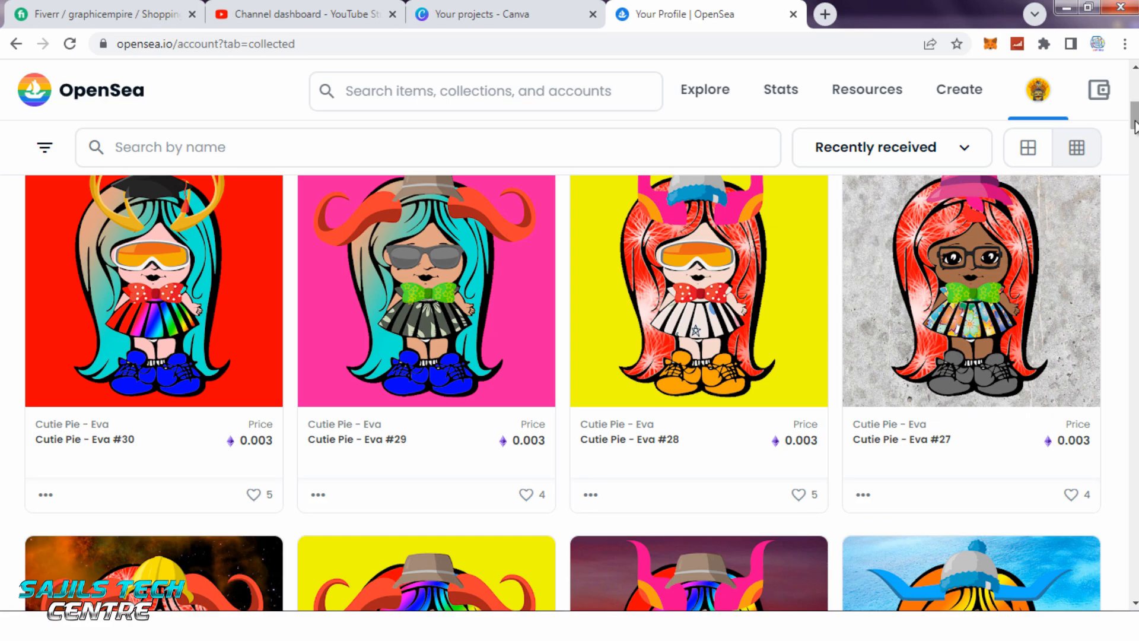
drag(1134, 127, 1136, 247)
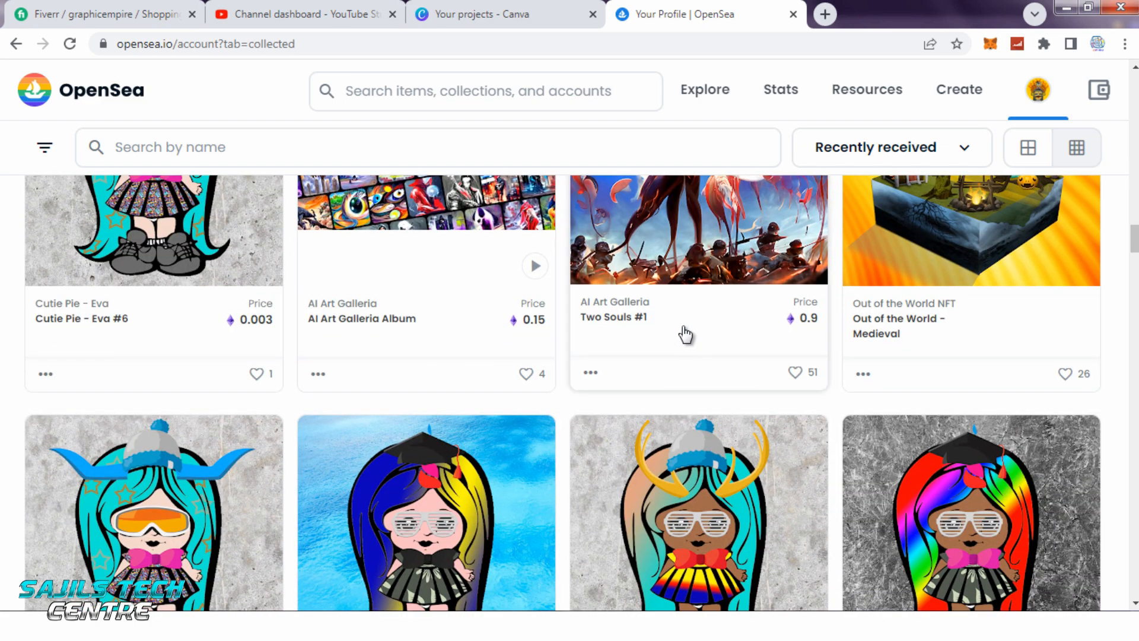
scroll(685, 334, up, 2)
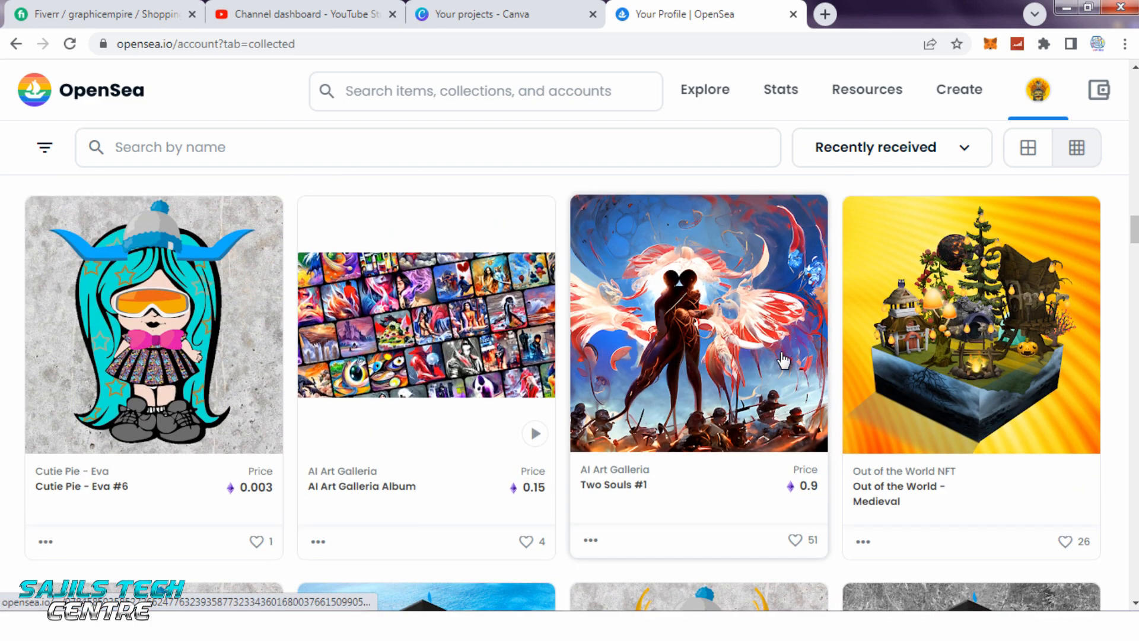
drag(1136, 223, 1136, 333)
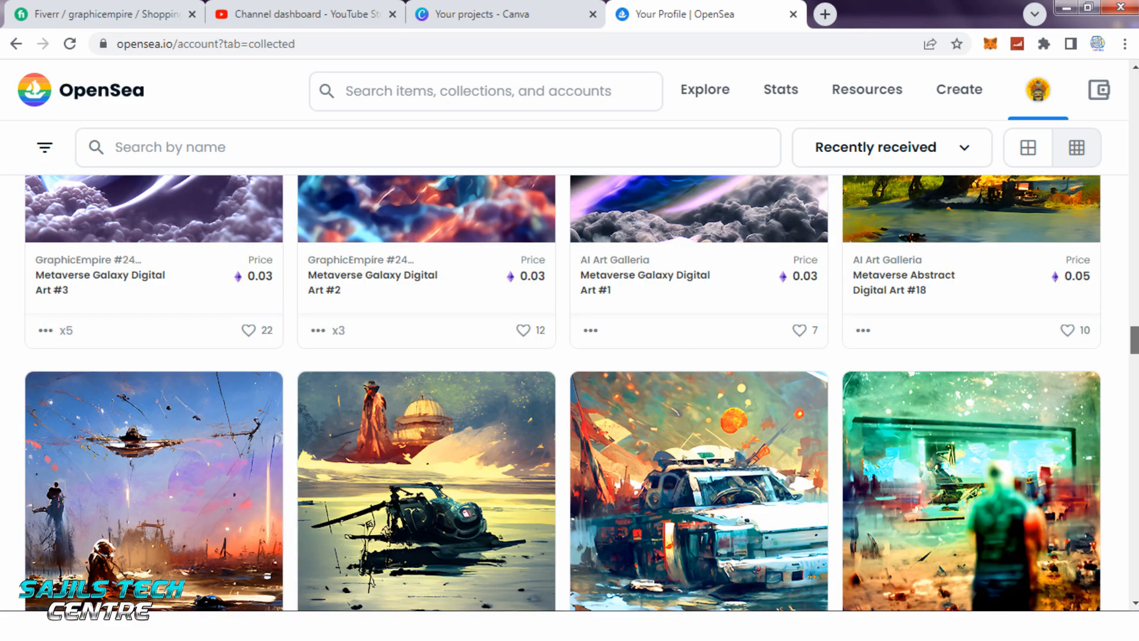
drag(1137, 332, 1135, 144)
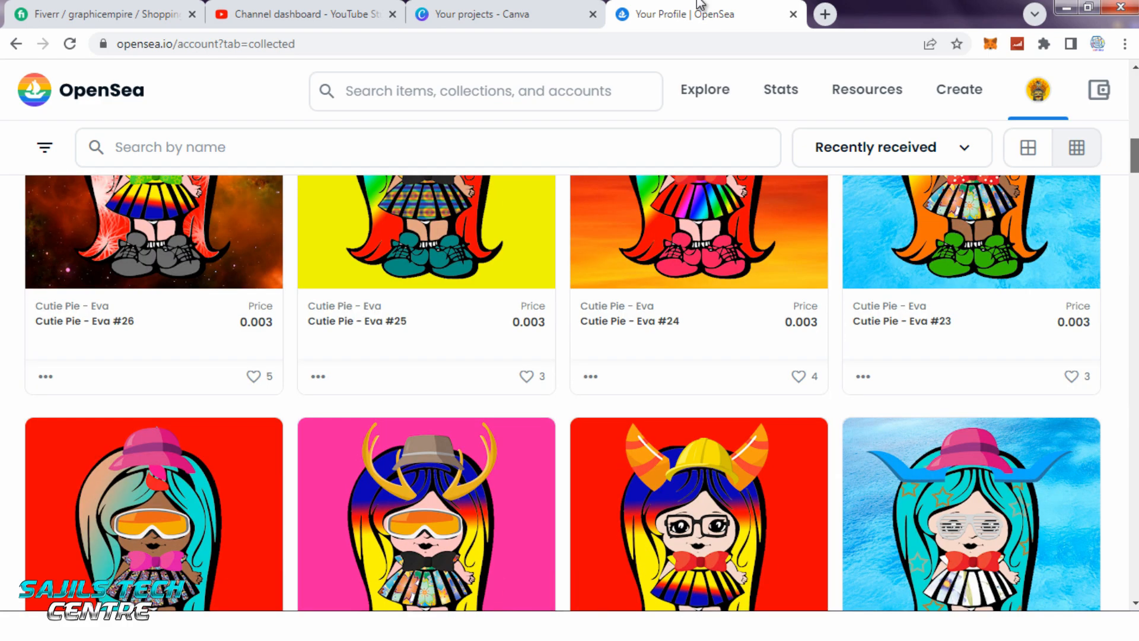
Switch to Canva and create a blank custom-size design of 1500 × 1500 px, dismissing the sharing tip.
click(456, 9)
scroll(528, 415, up, 10)
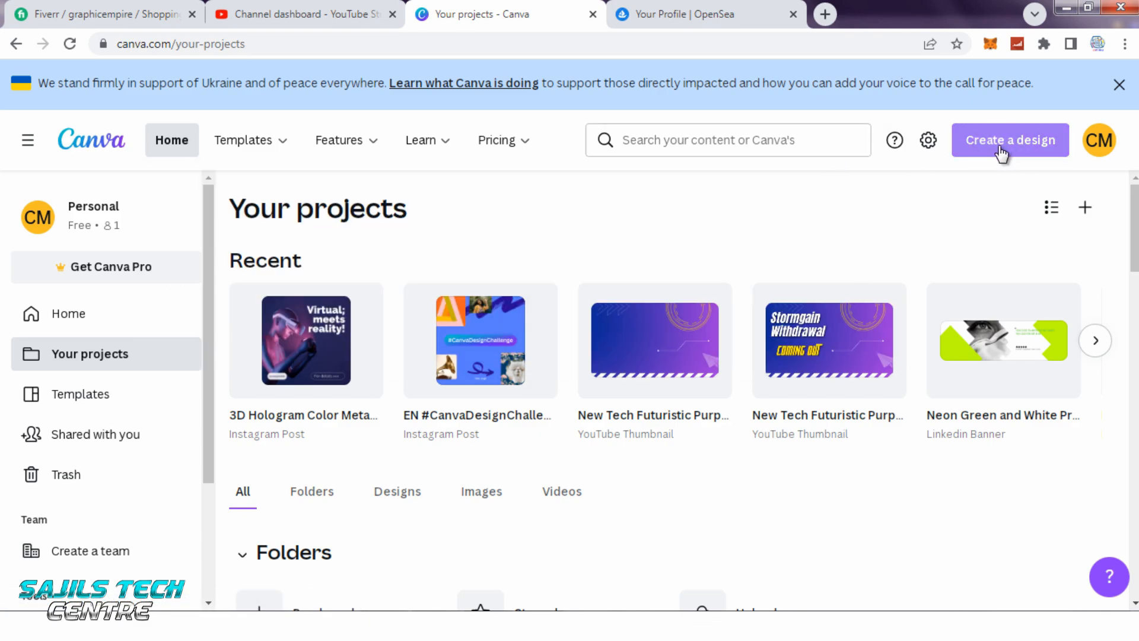
click(1001, 153)
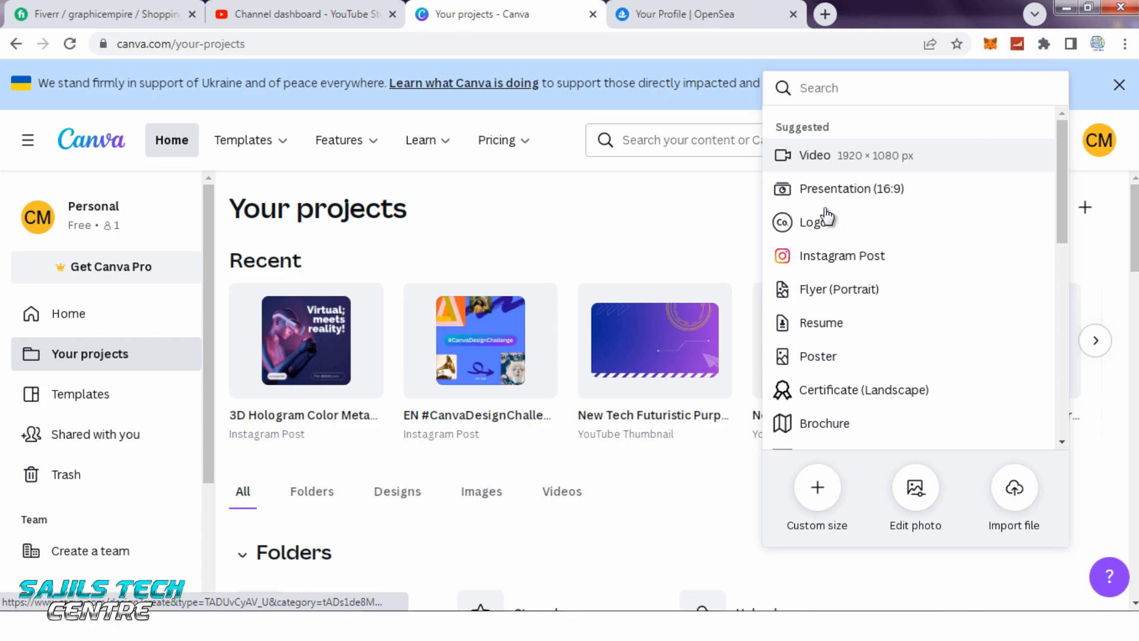
click(825, 501)
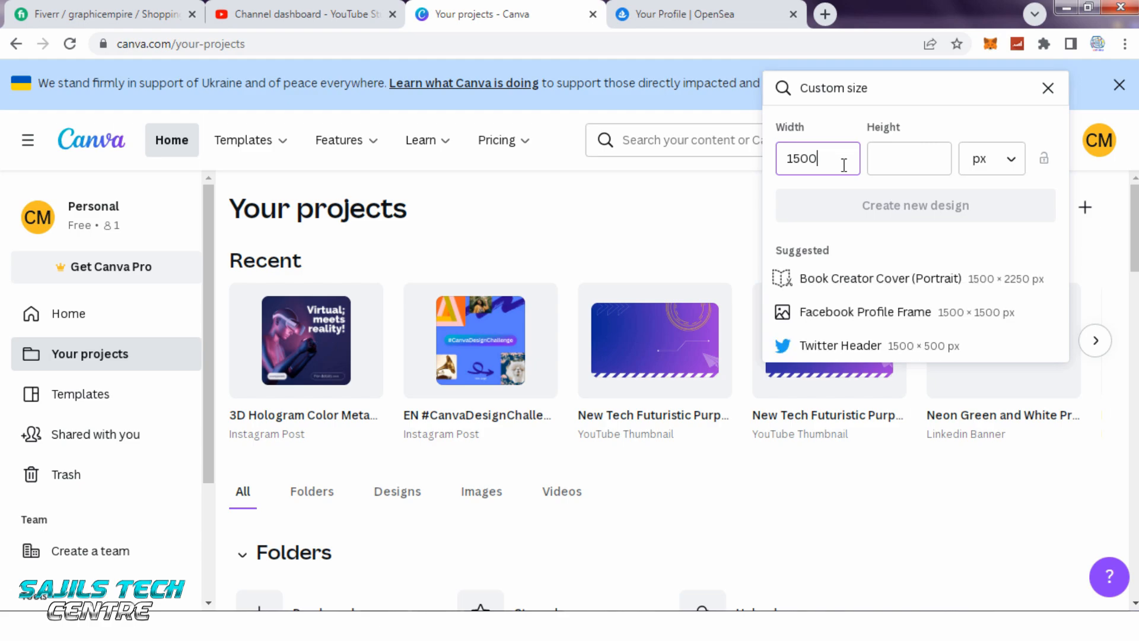
click(897, 160)
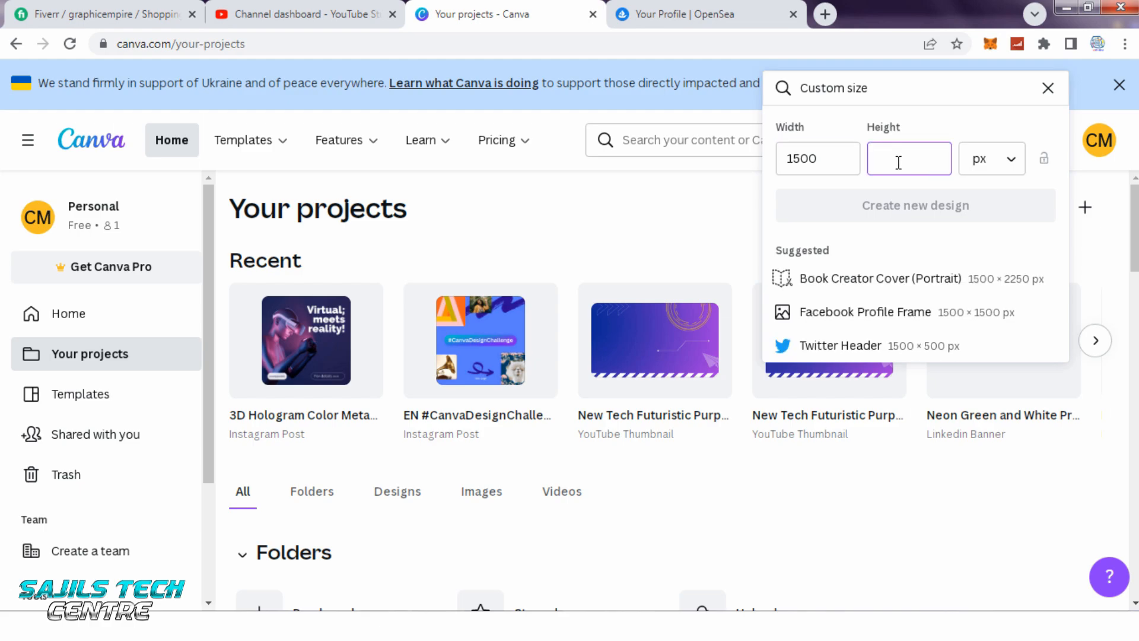
text(1500)
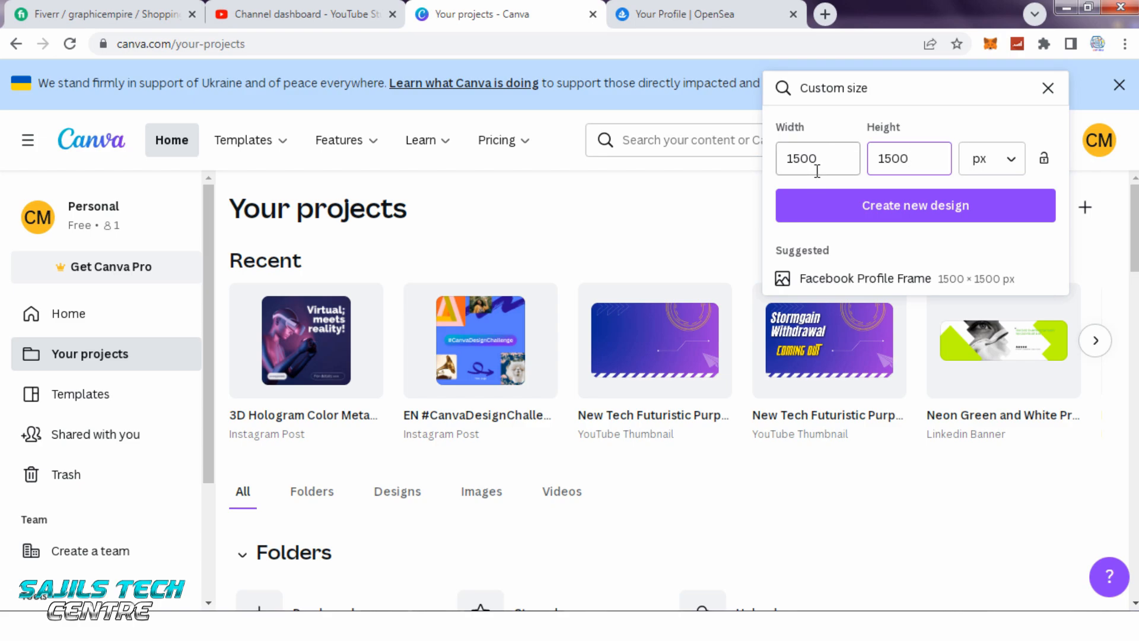
click(904, 208)
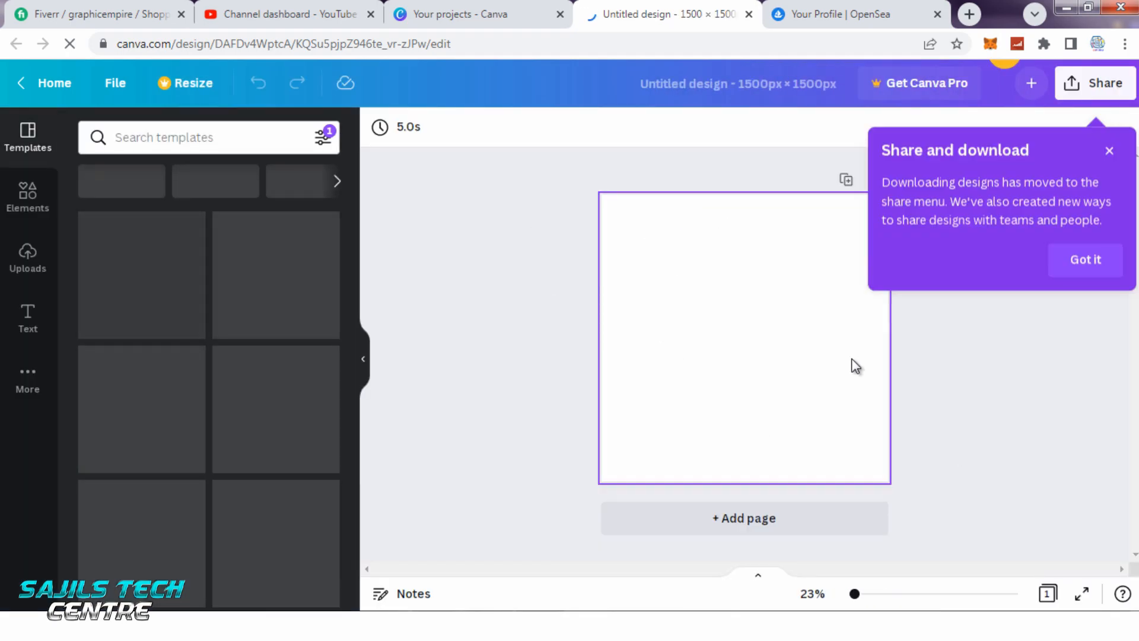
click(1108, 148)
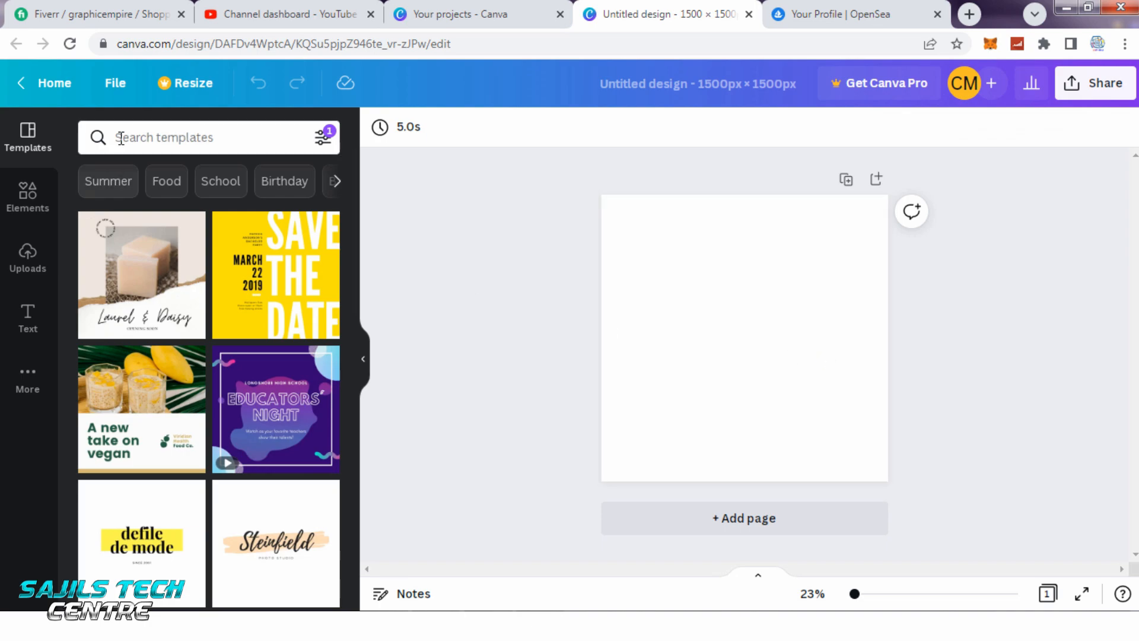
Search Canva's elements for "dog".
click(33, 206)
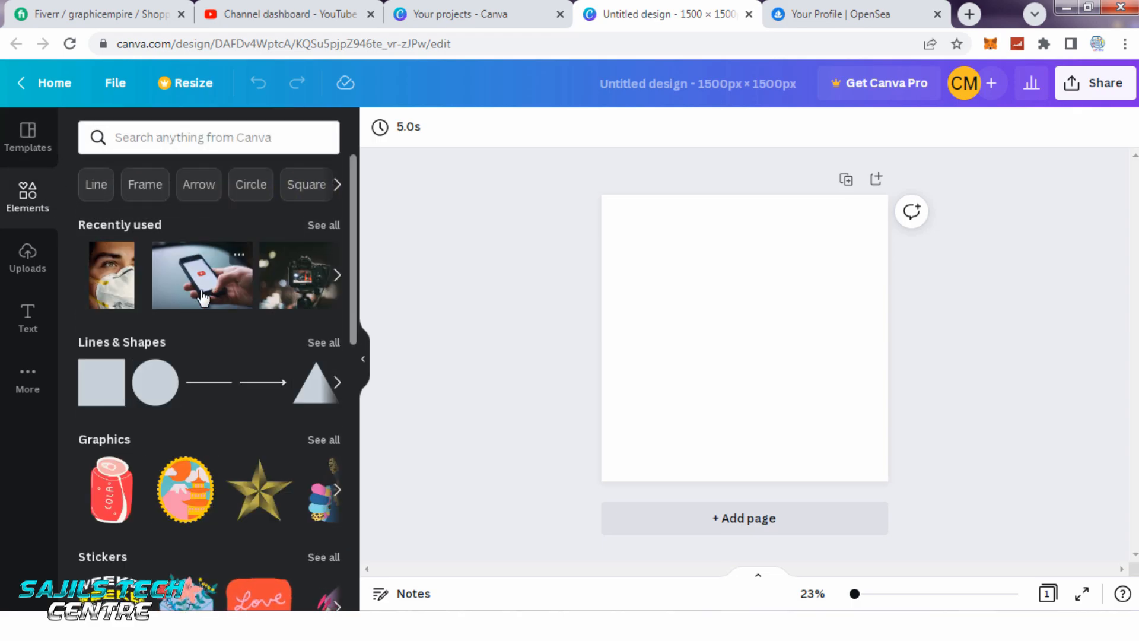
click(163, 138)
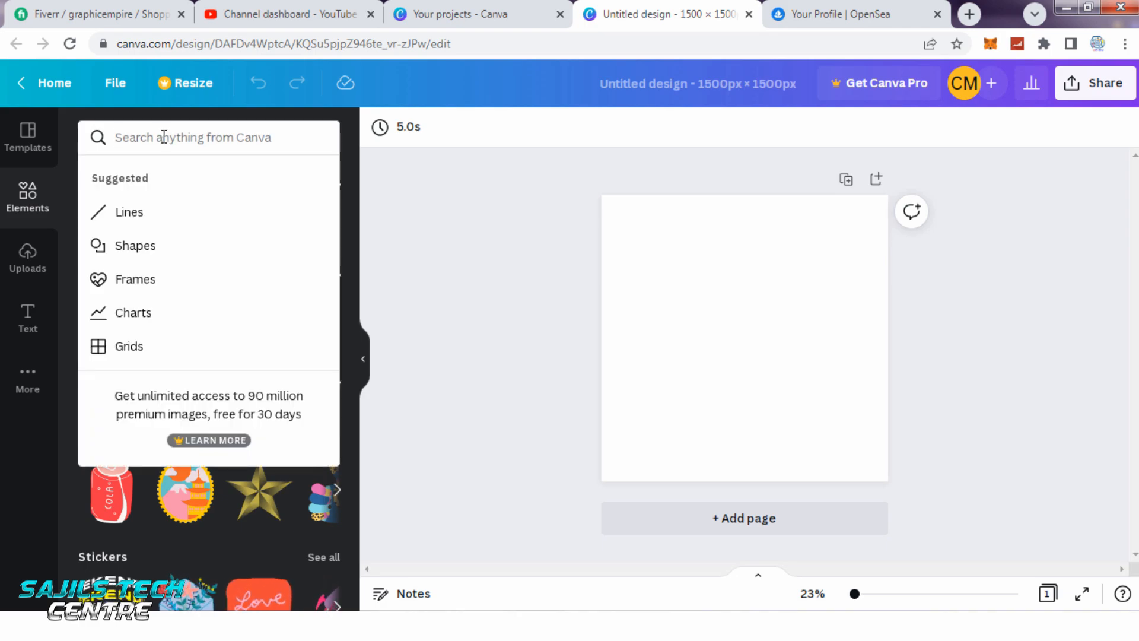
text(DOG)
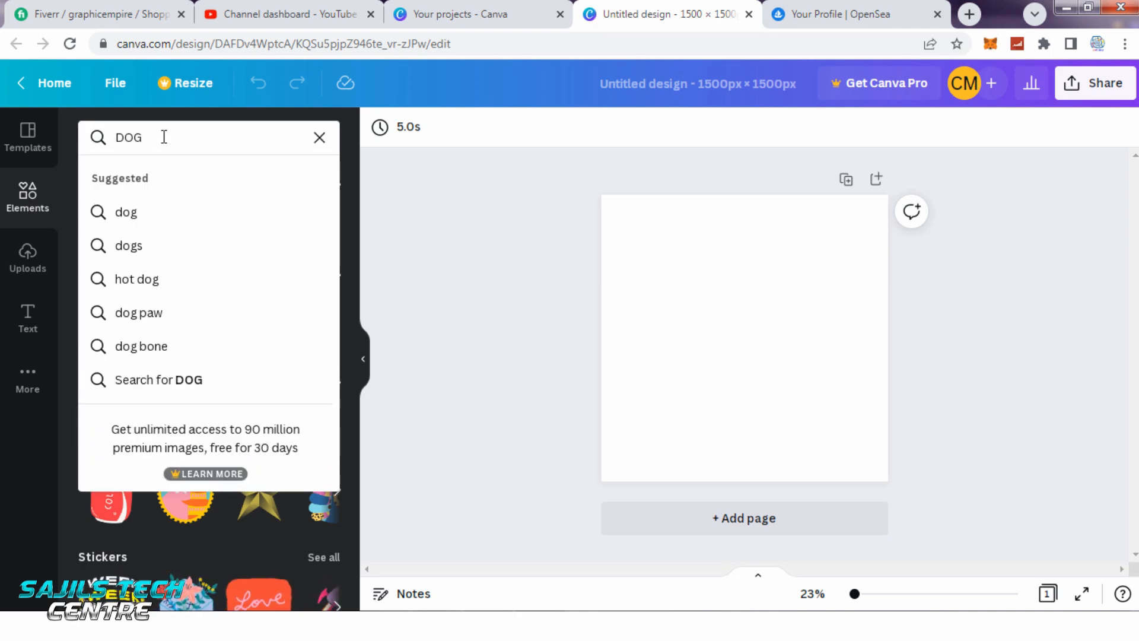
click(170, 213)
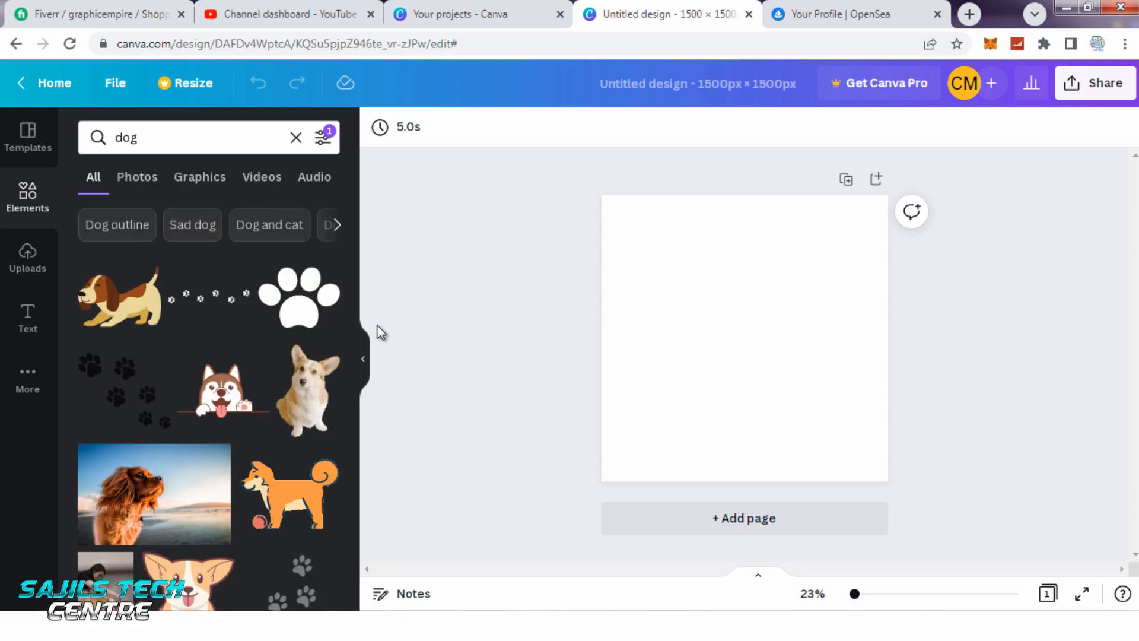
Find the orange-and-white cartoon dog face among the dog elements and add it to the centre of the canvas.
scroll(272, 382, down, 5)
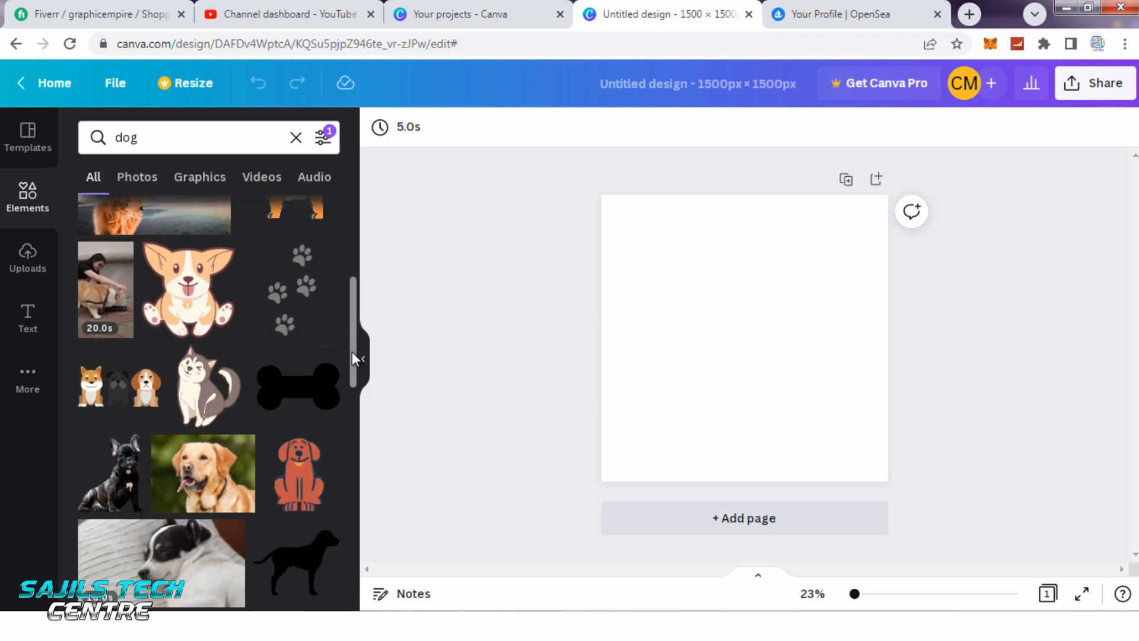
scroll(352, 339, down, 4)
scroll(357, 416, down, 5)
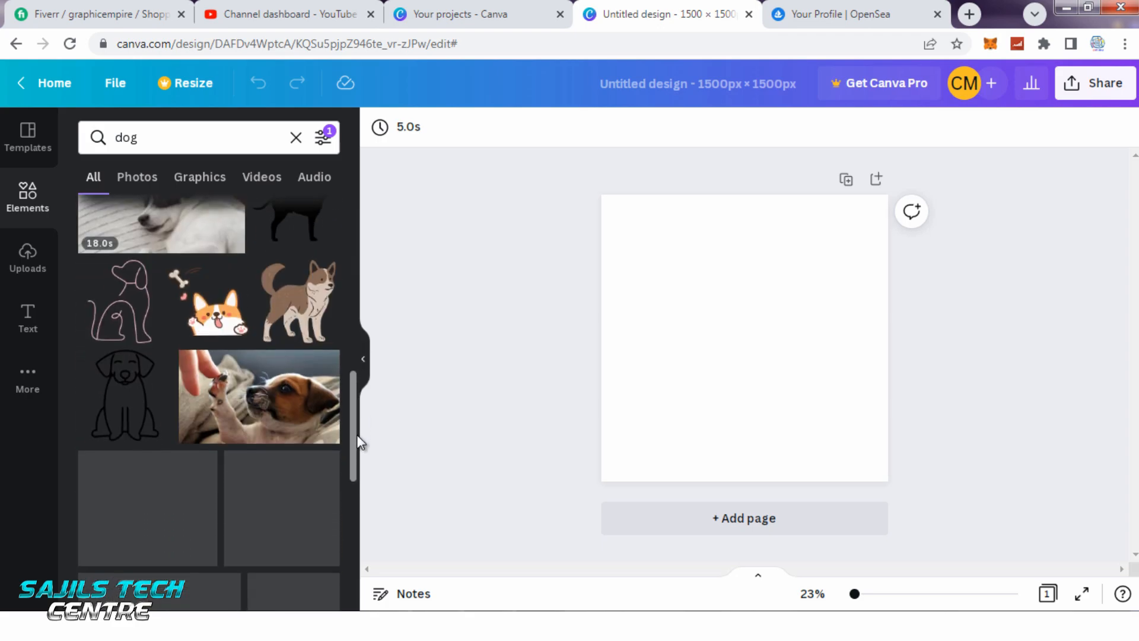
drag(355, 479, 358, 558)
scroll(344, 306, down, 5)
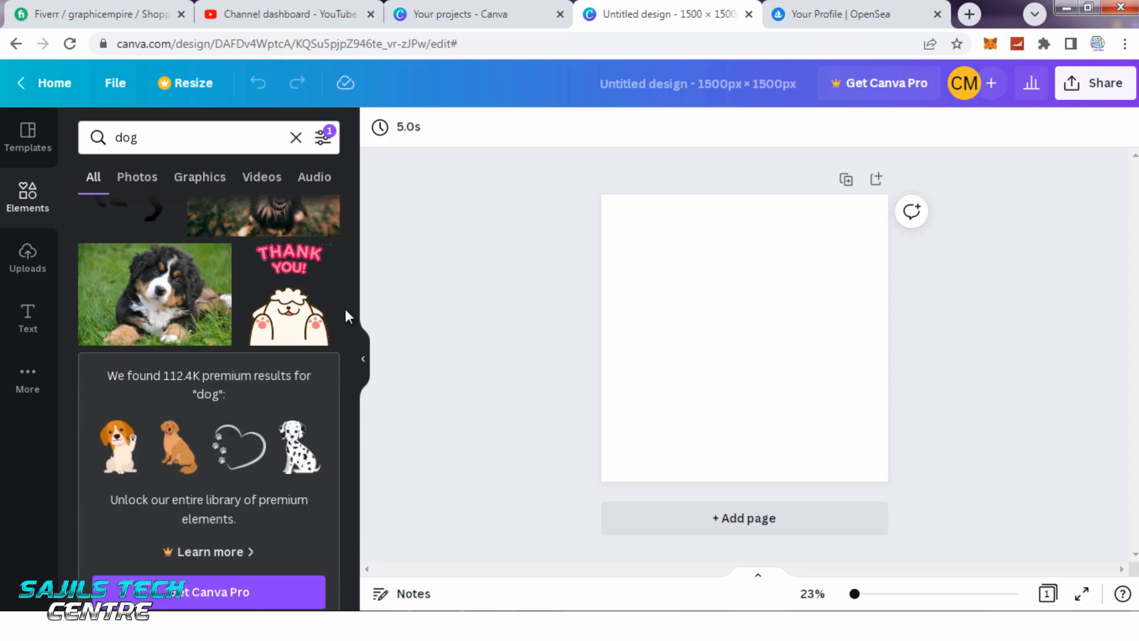
scroll(326, 359, down, 3)
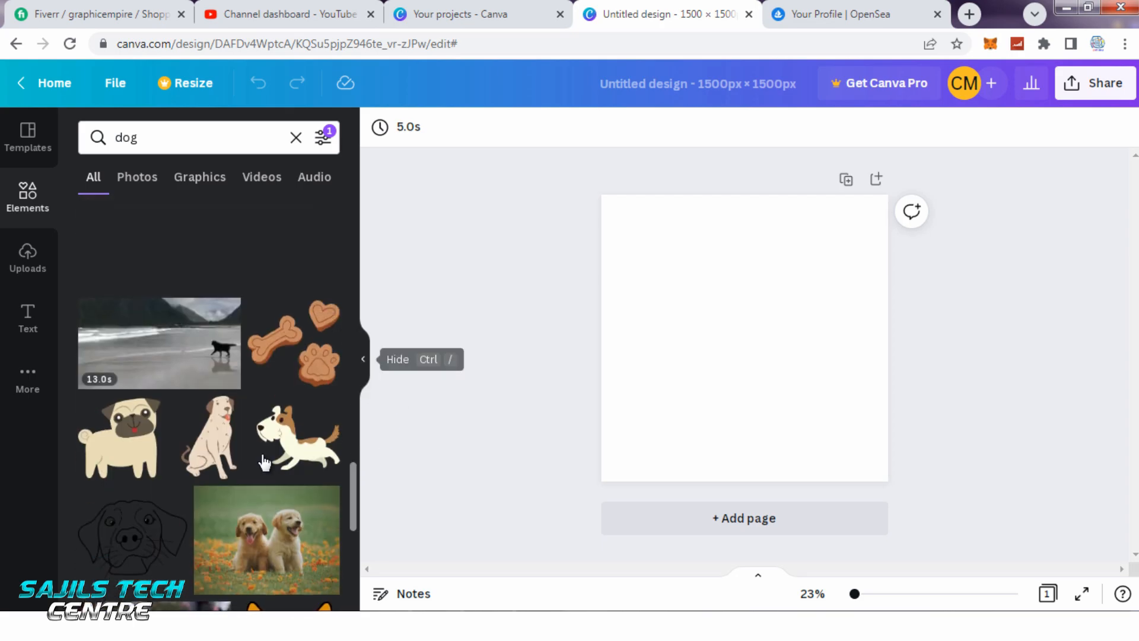
scroll(244, 457, down, 3)
scroll(255, 457, down, 2)
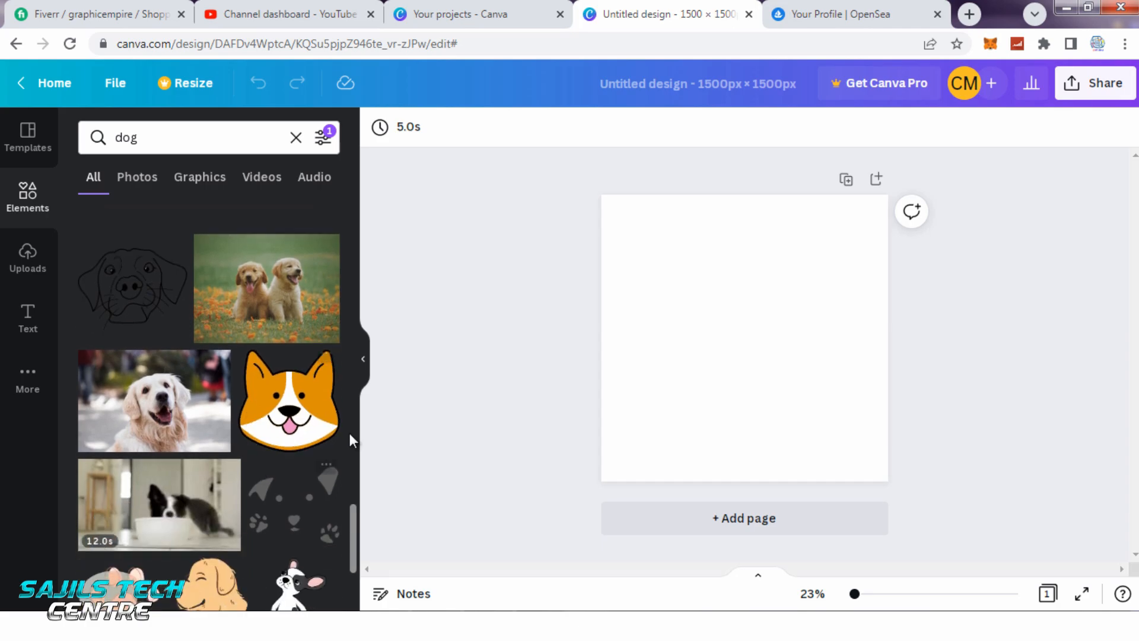
click(297, 423)
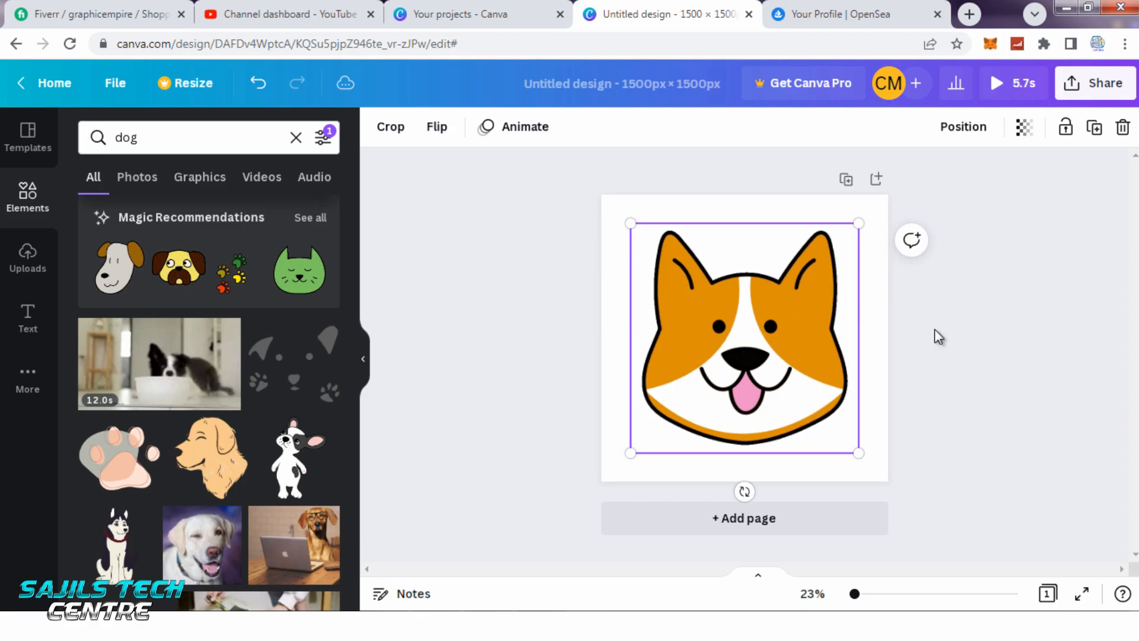
click(544, 226)
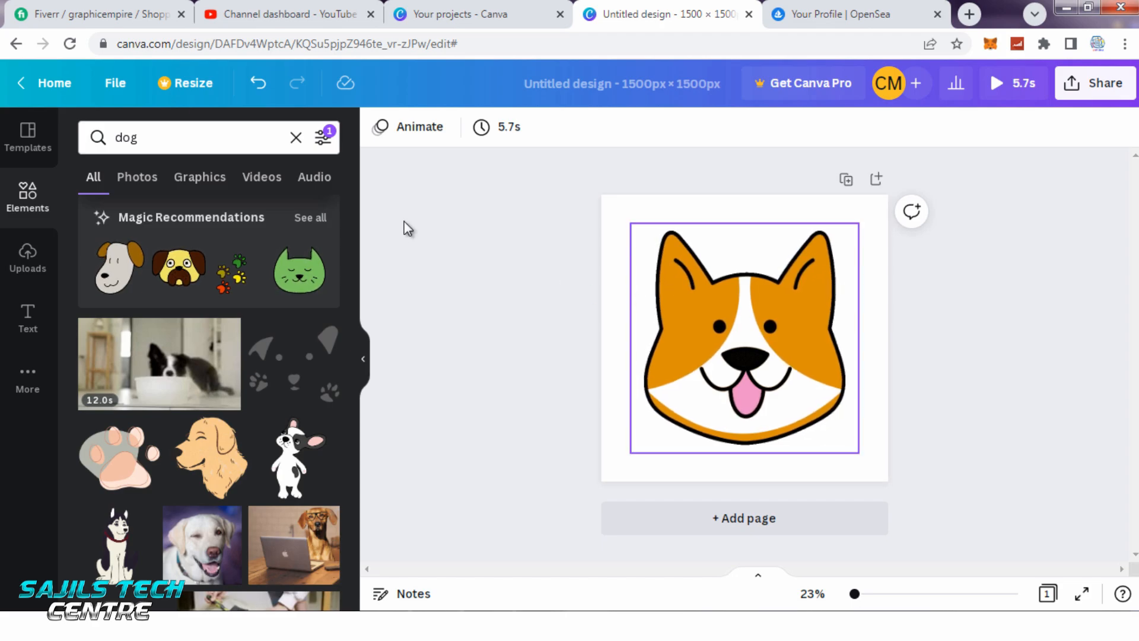
Replace the element search term with "glasses" and show its results.
click(170, 144)
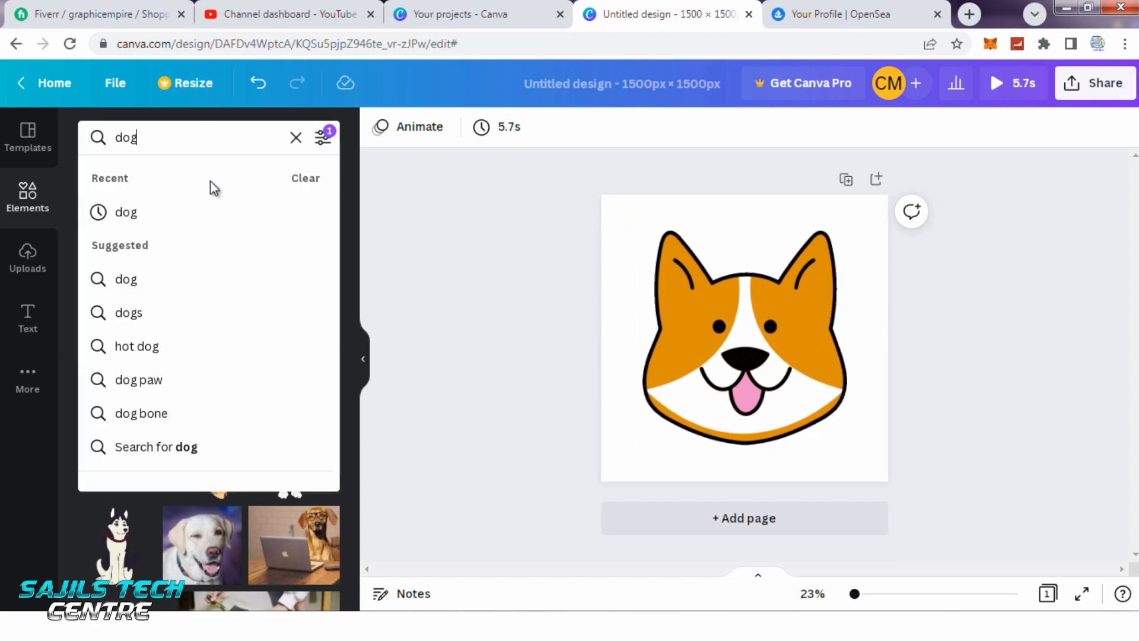
drag(165, 136, 61, 137)
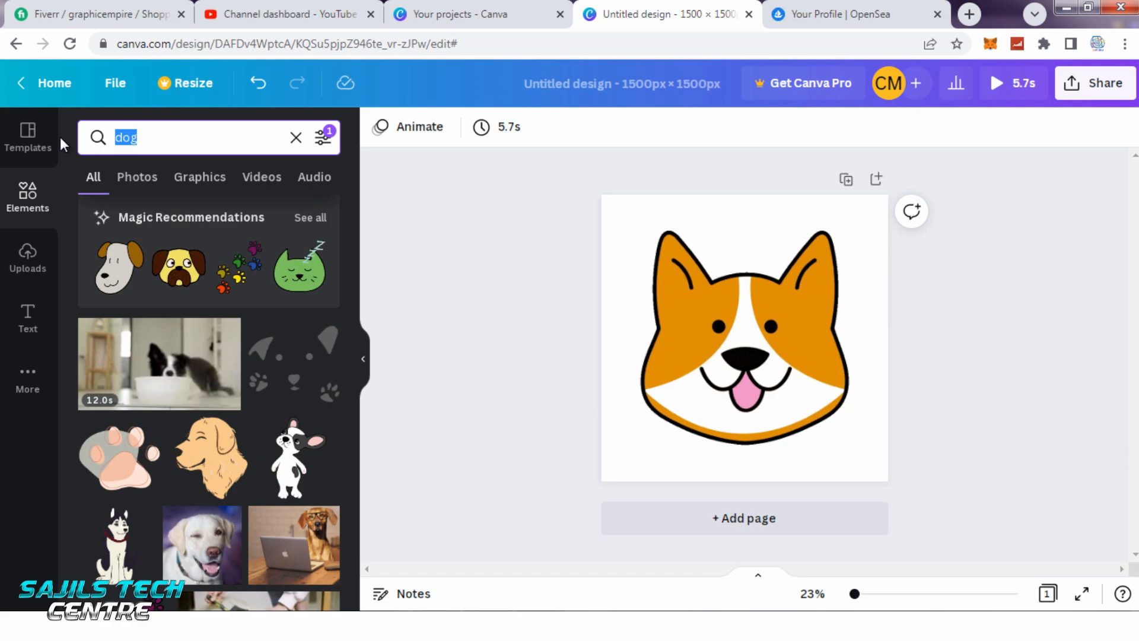
text(G)
key(BackSpace)
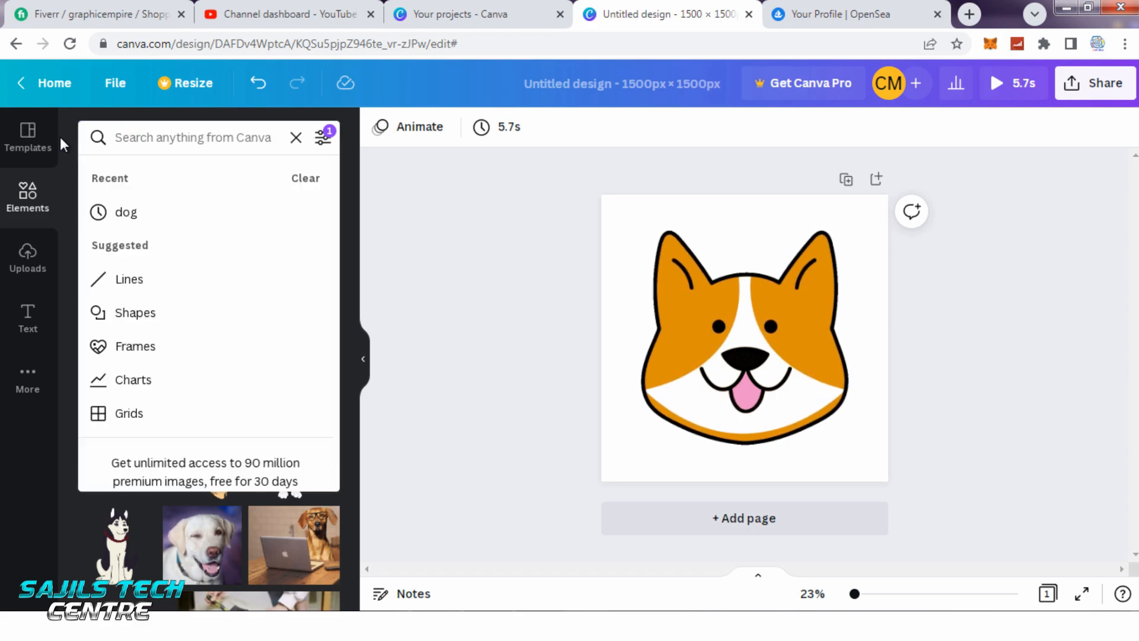
click(61, 138)
key(l)
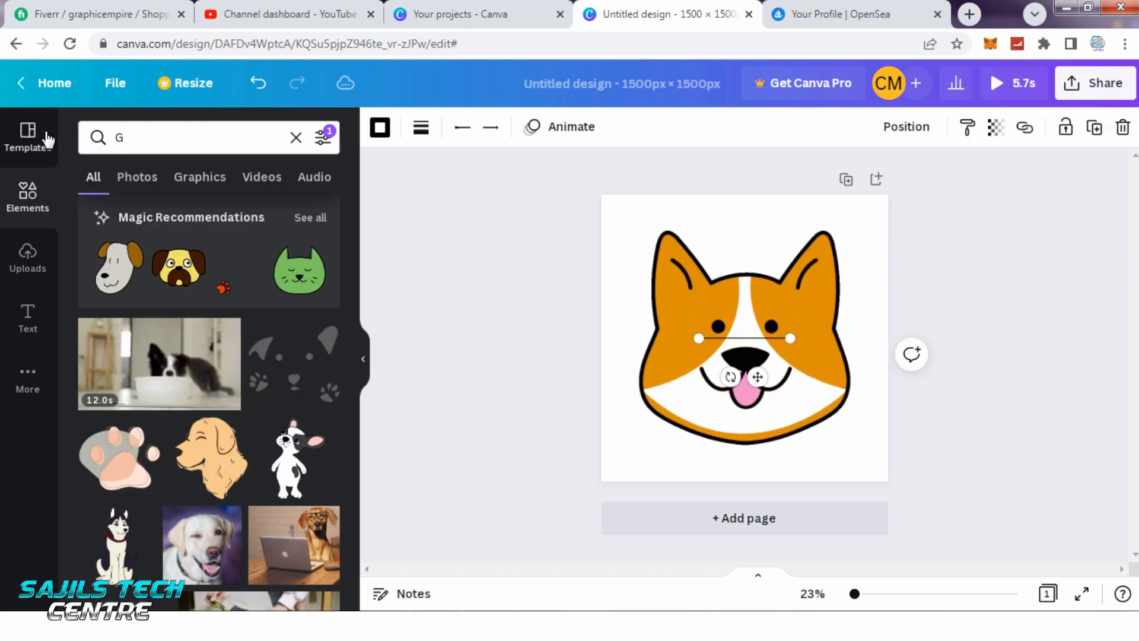
click(83, 138)
text(las)
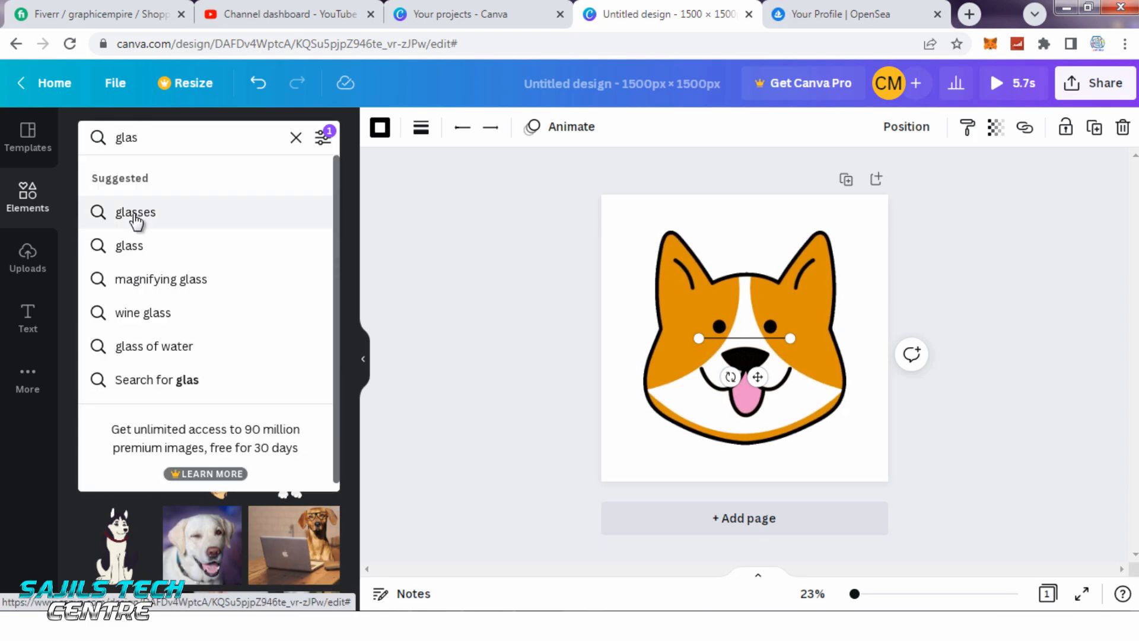
click(135, 222)
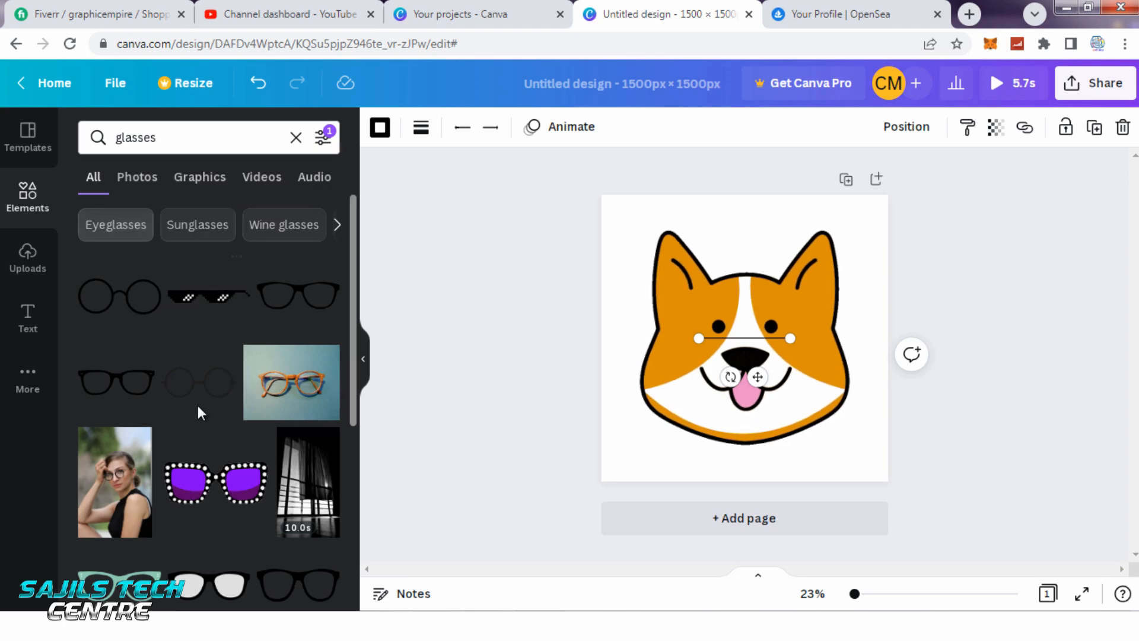
Add the purple sunglasses with the white-dotted black frame and shrink them to fit over the dog's eyes.
scroll(178, 475, down, 3)
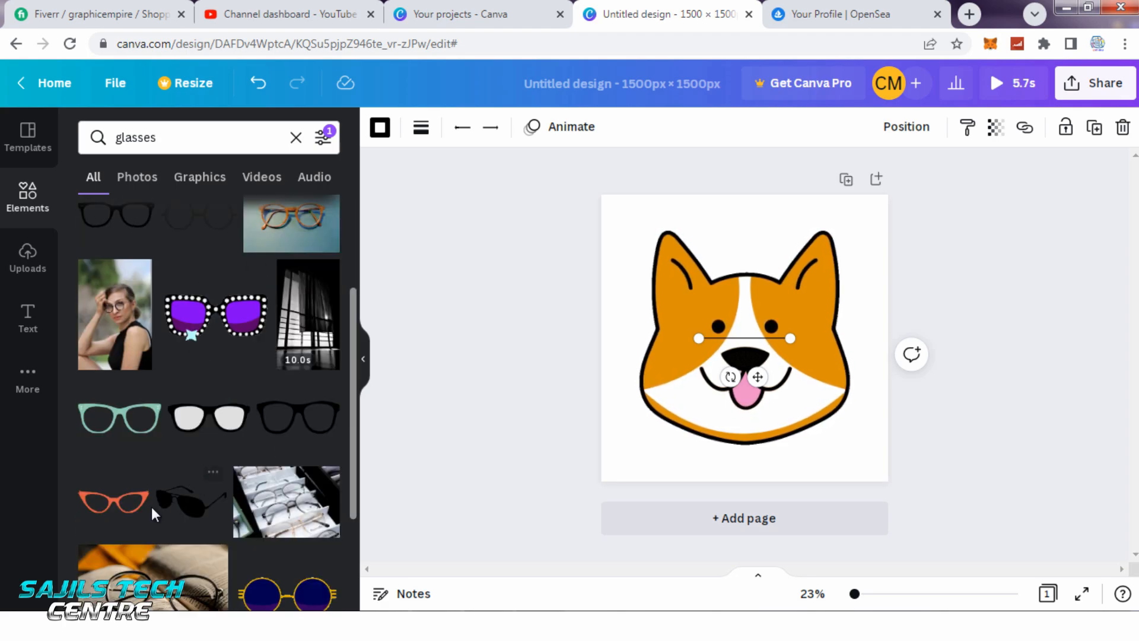
click(218, 328)
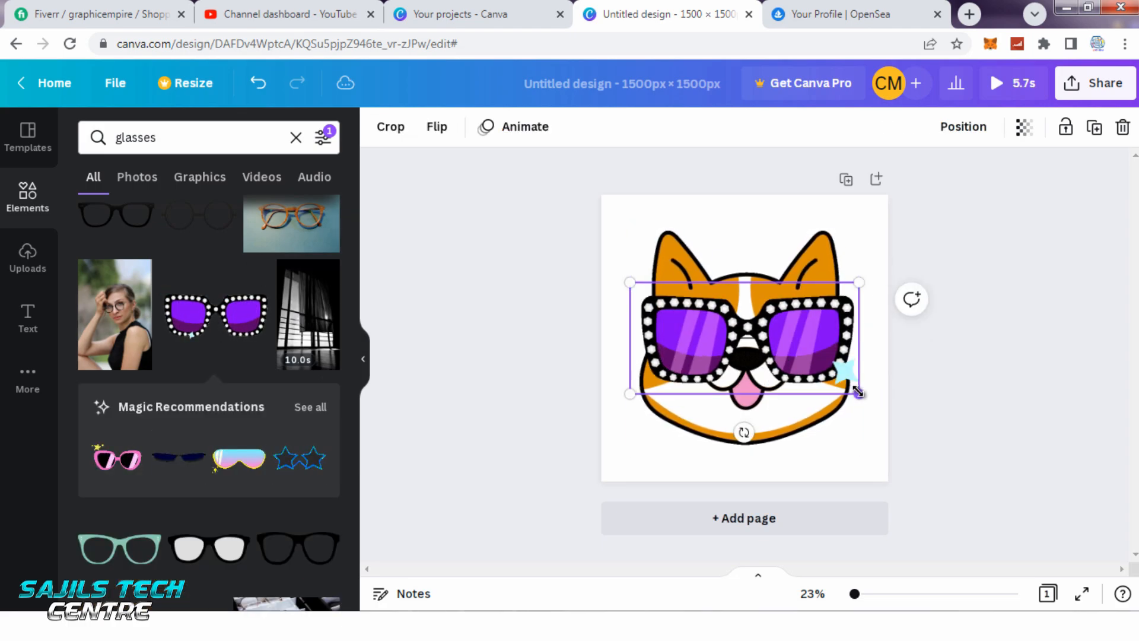
drag(857, 393, 786, 334)
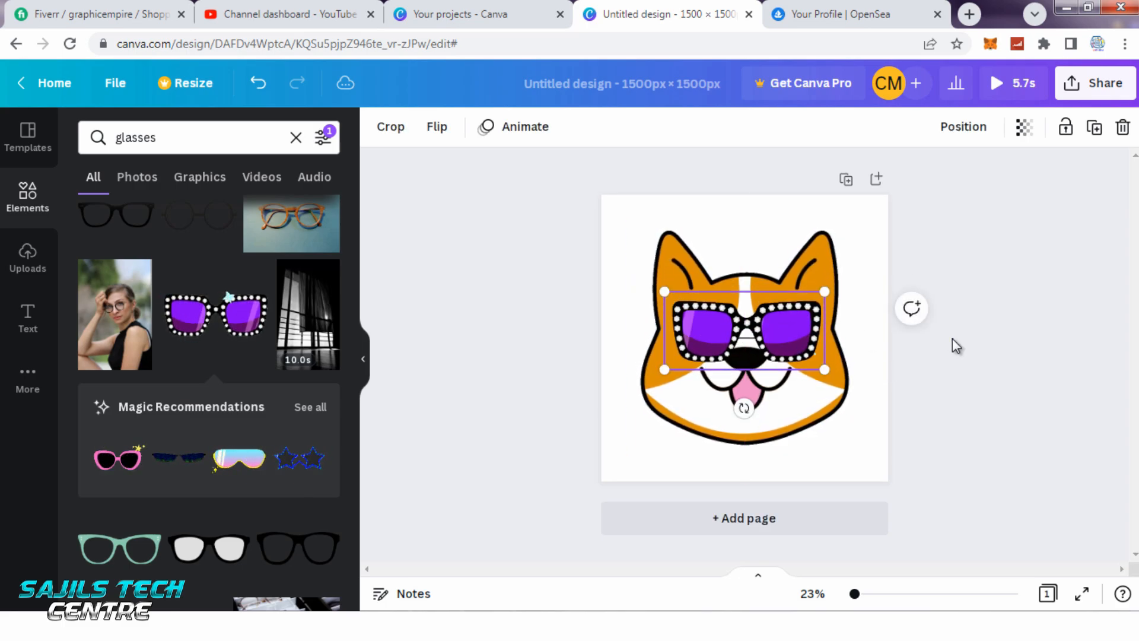
click(953, 341)
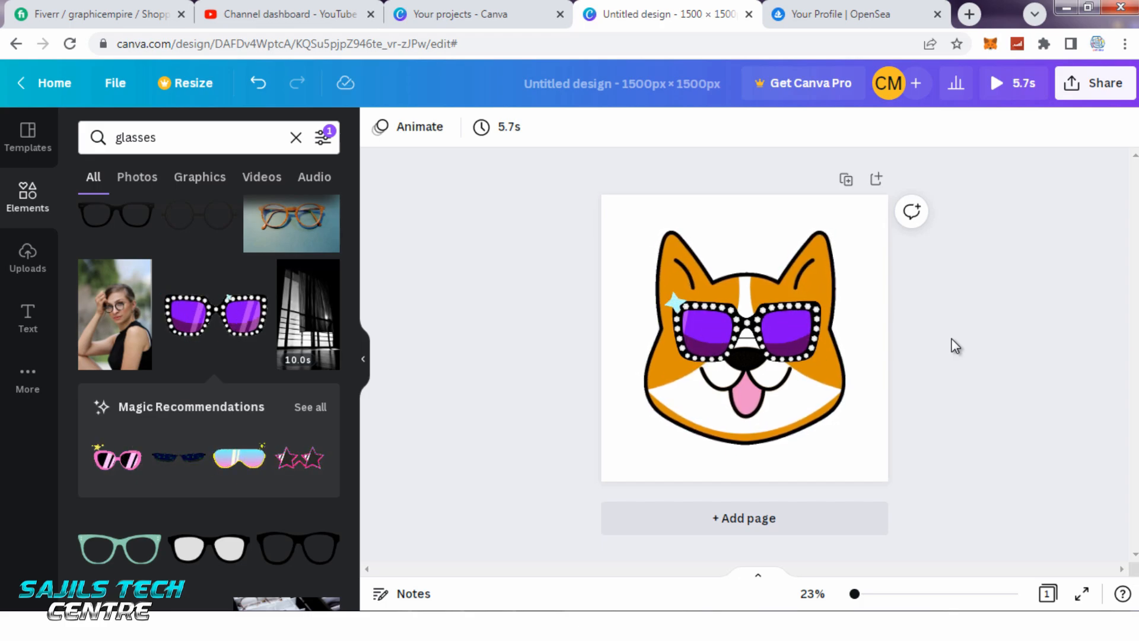
click(824, 386)
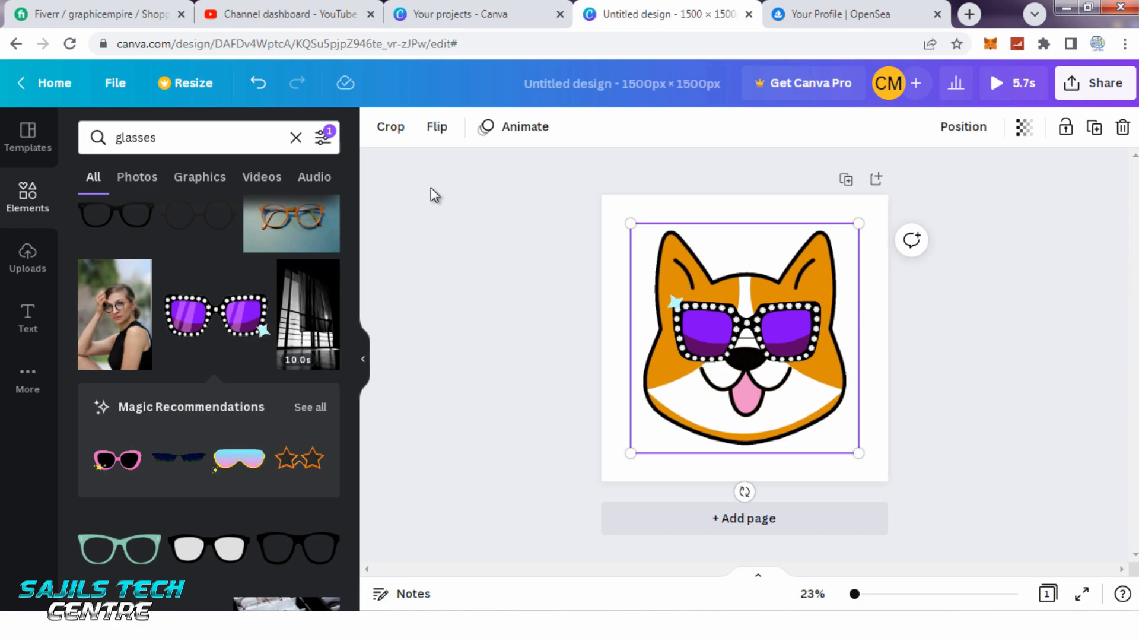
click(952, 430)
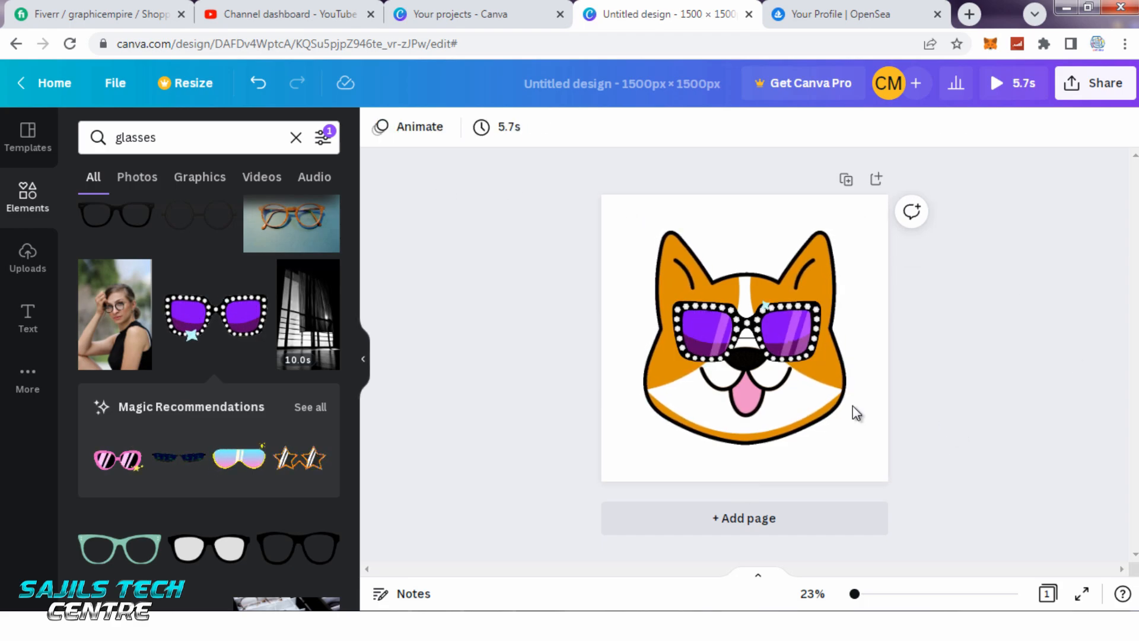
Apply the Stomp element animation to the dog face.
click(817, 400)
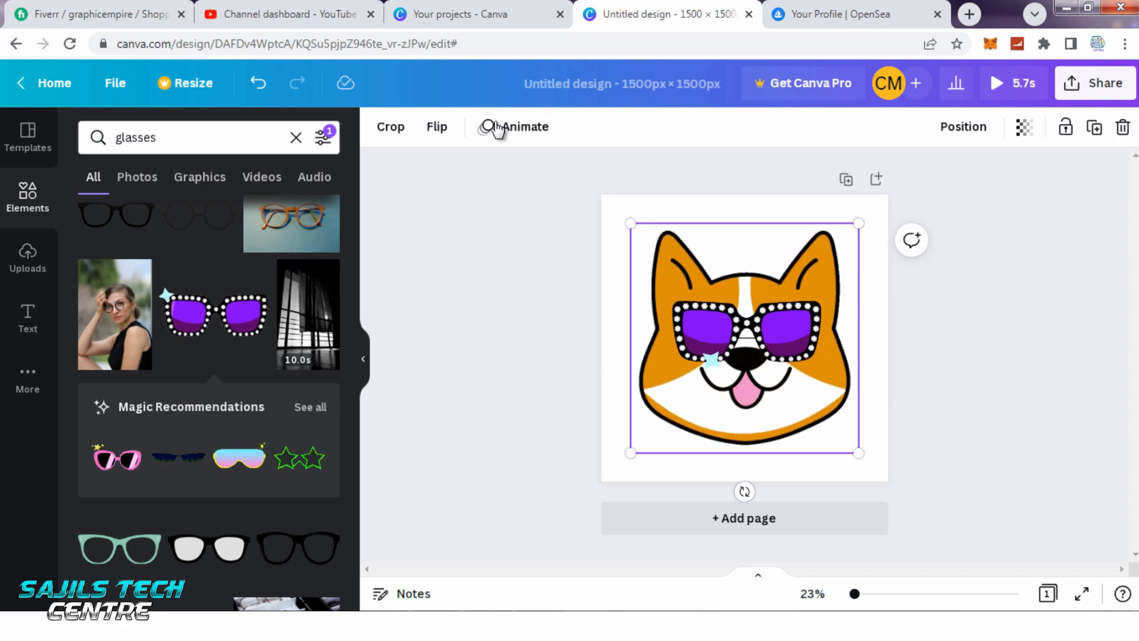
click(521, 132)
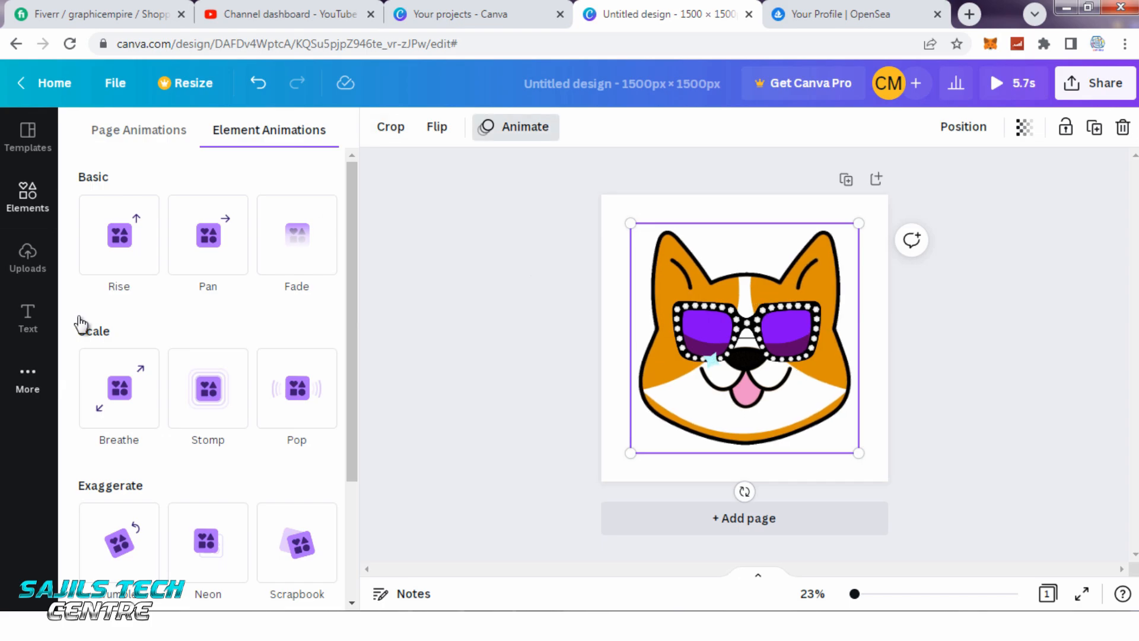
click(119, 235)
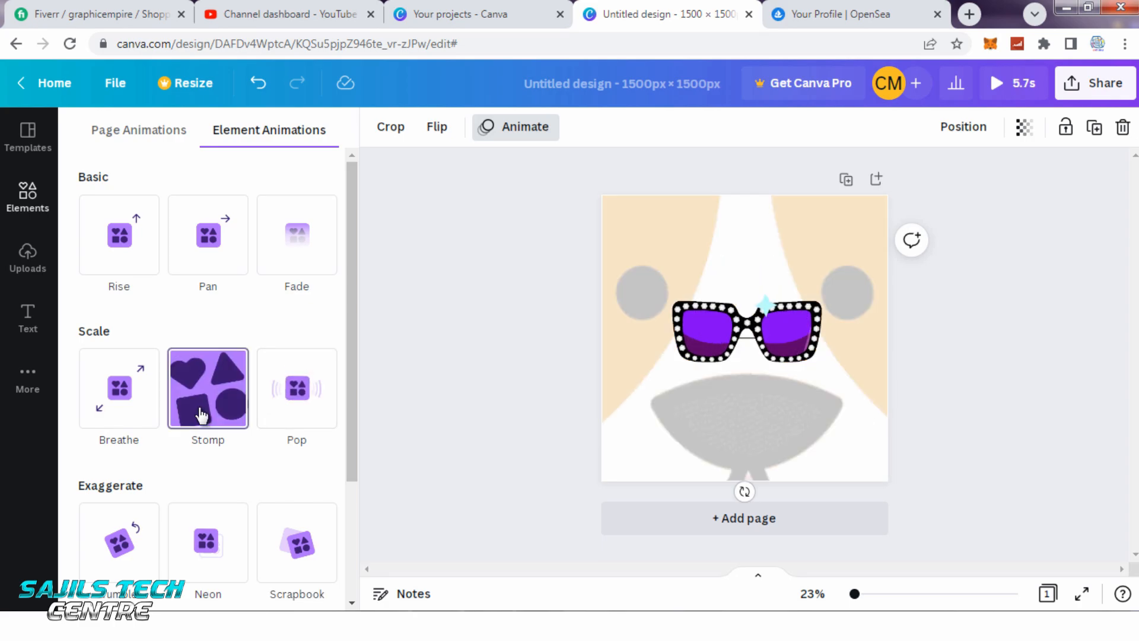
click(203, 415)
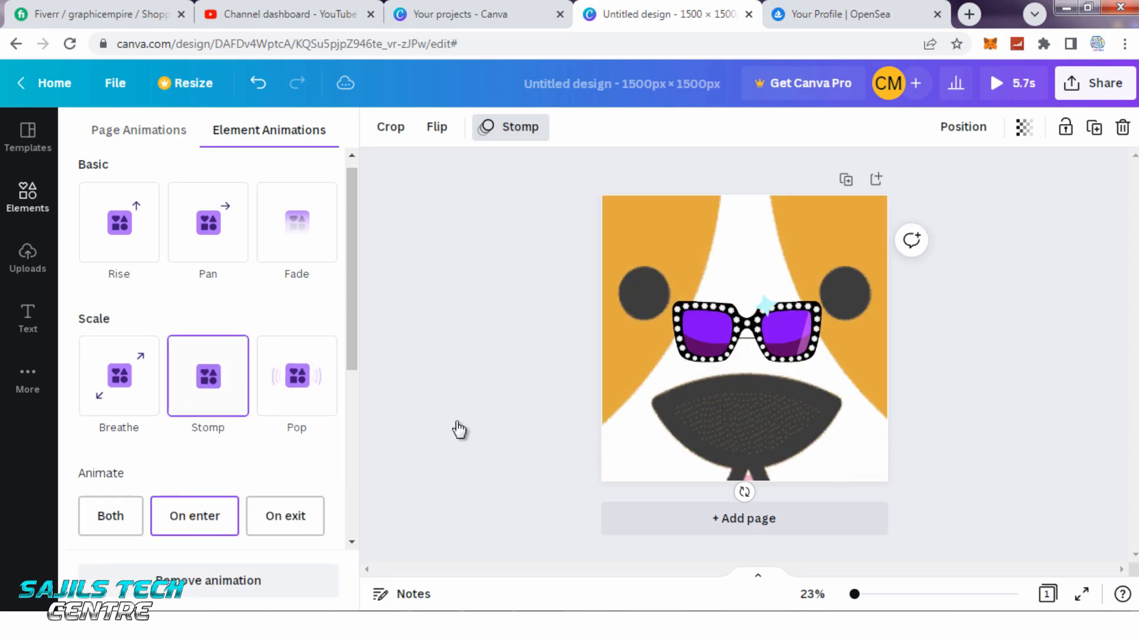
click(1015, 419)
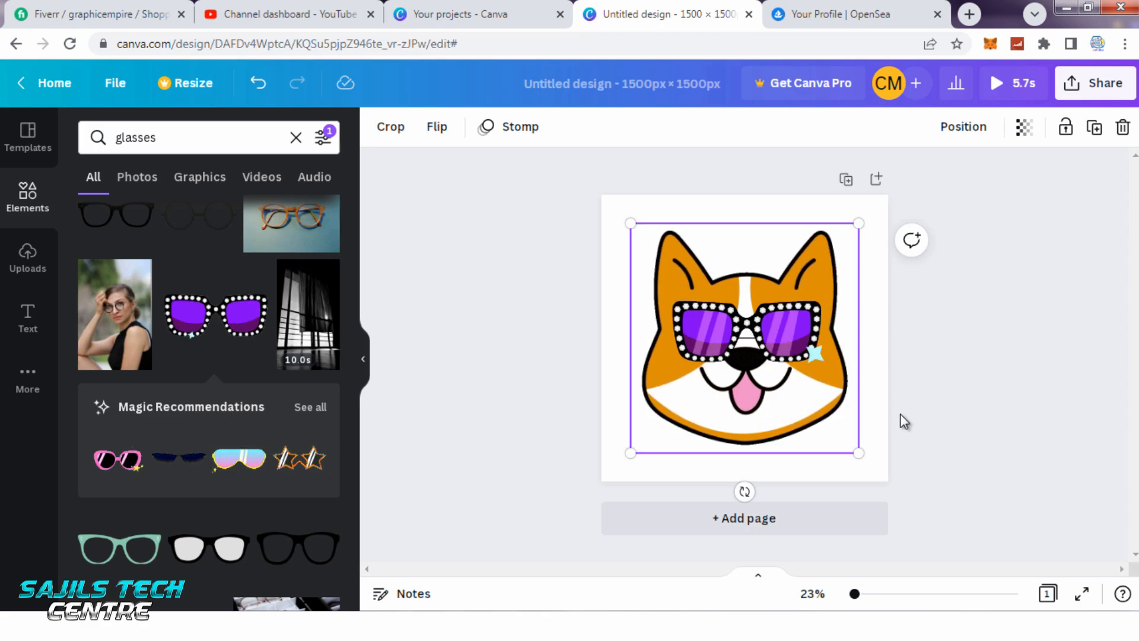
Try several default colours on the page background, including pink, dark blue, orange and green, and settle on light purple.
click(882, 334)
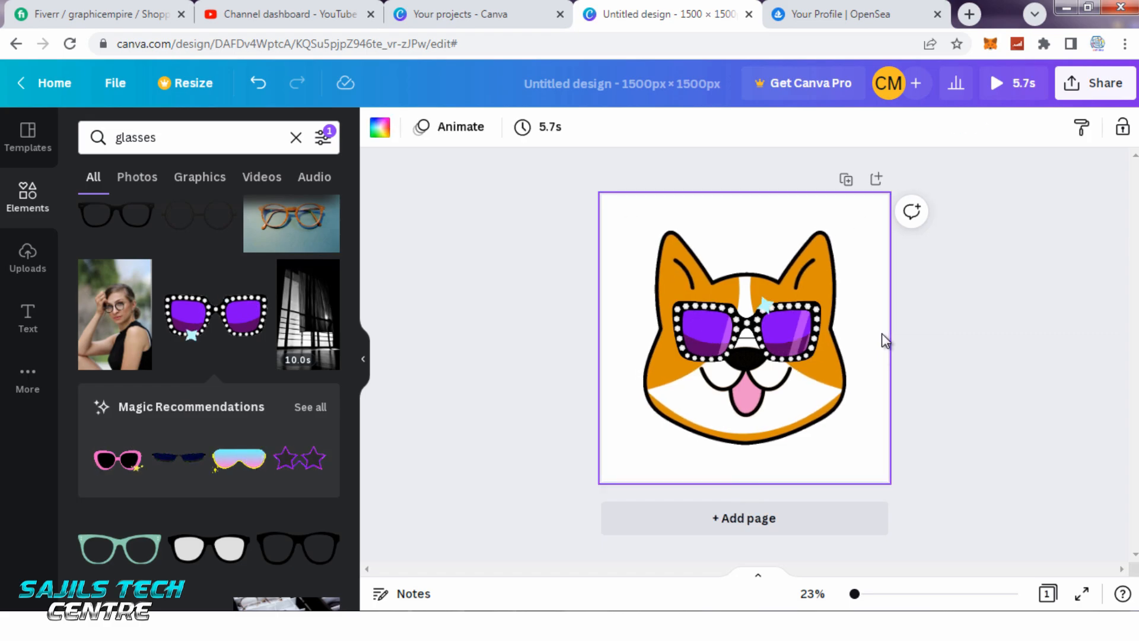
click(379, 128)
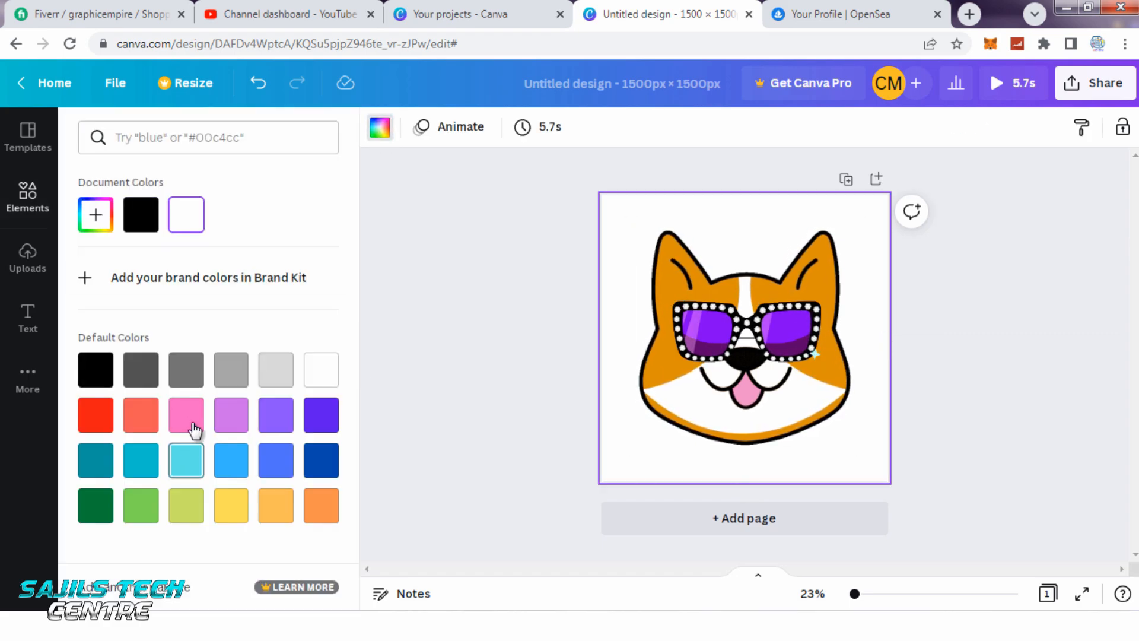
click(155, 425)
click(198, 425)
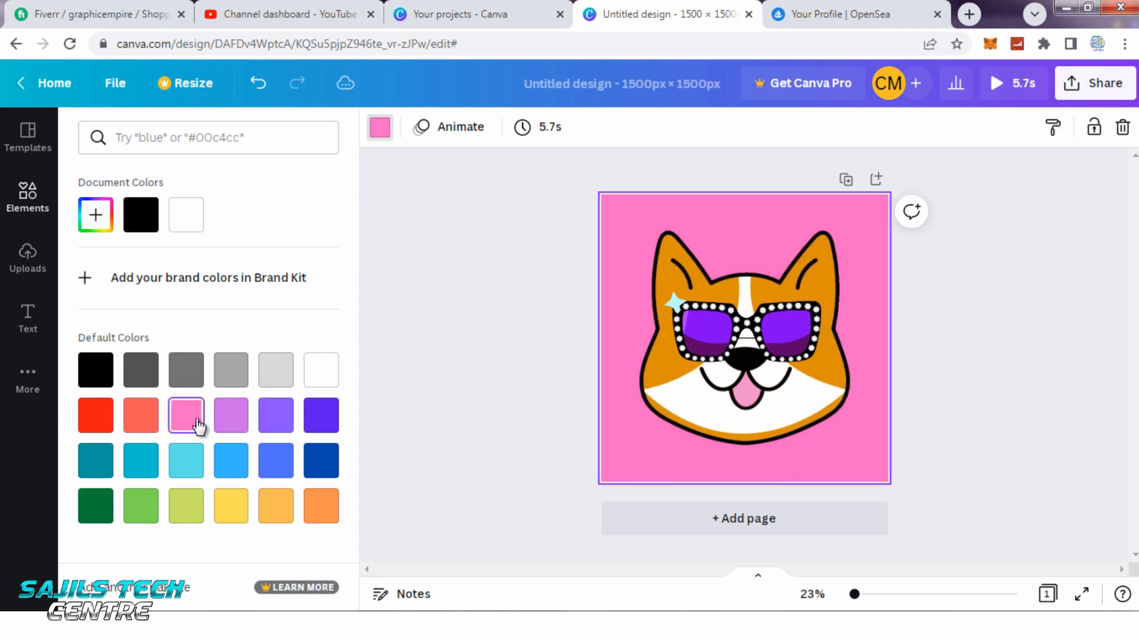
click(287, 426)
click(332, 424)
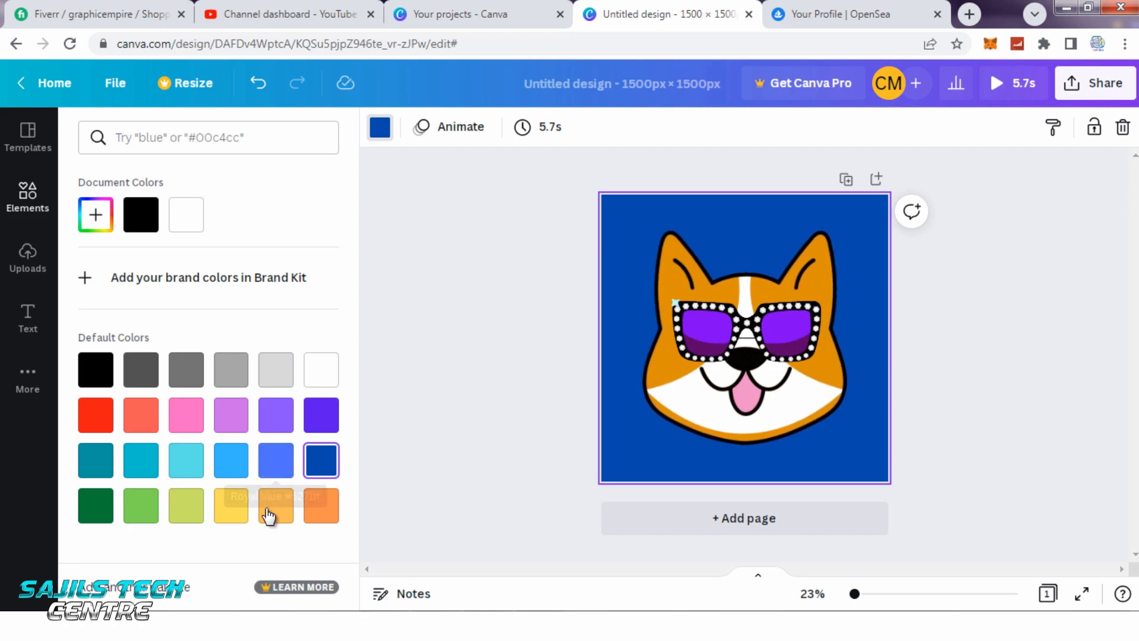
click(232, 514)
click(276, 513)
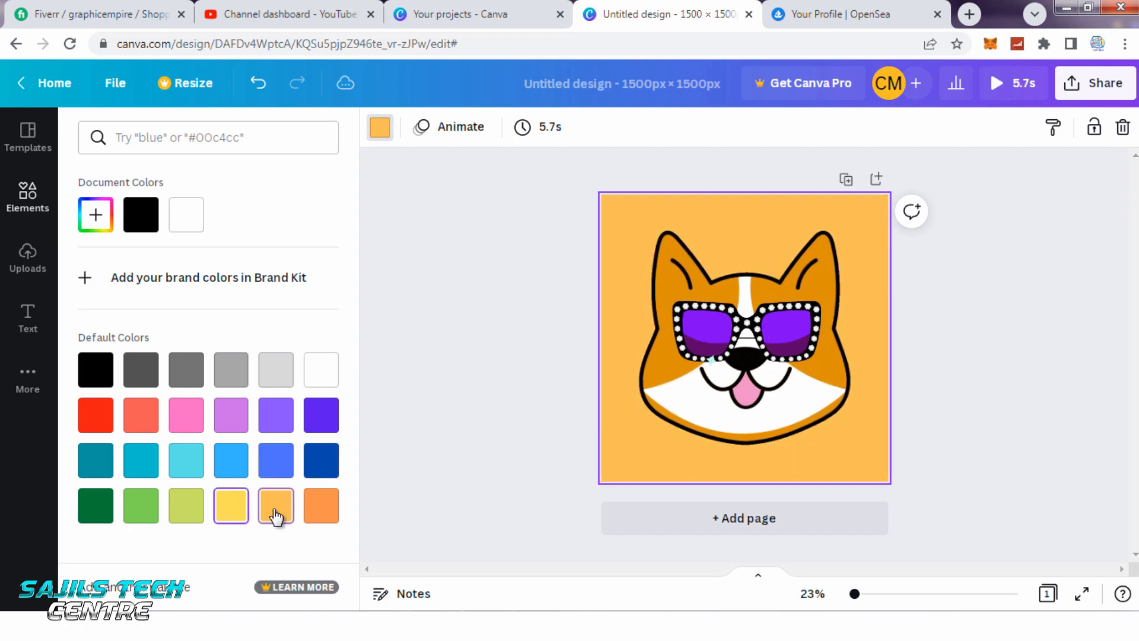
click(318, 515)
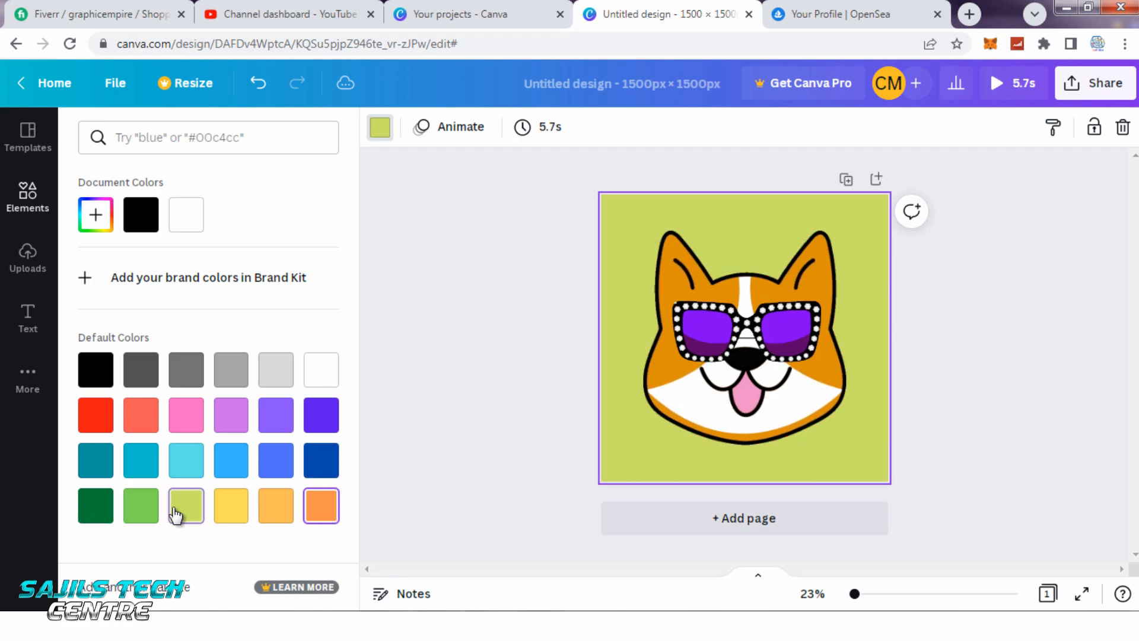
click(141, 506)
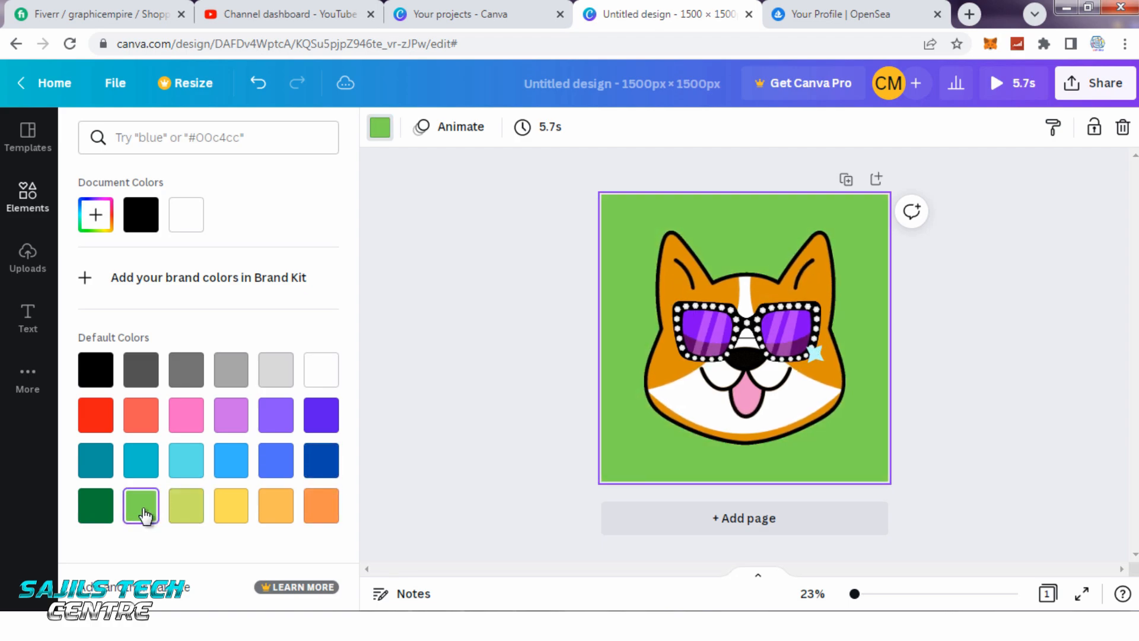
click(321, 469)
click(271, 473)
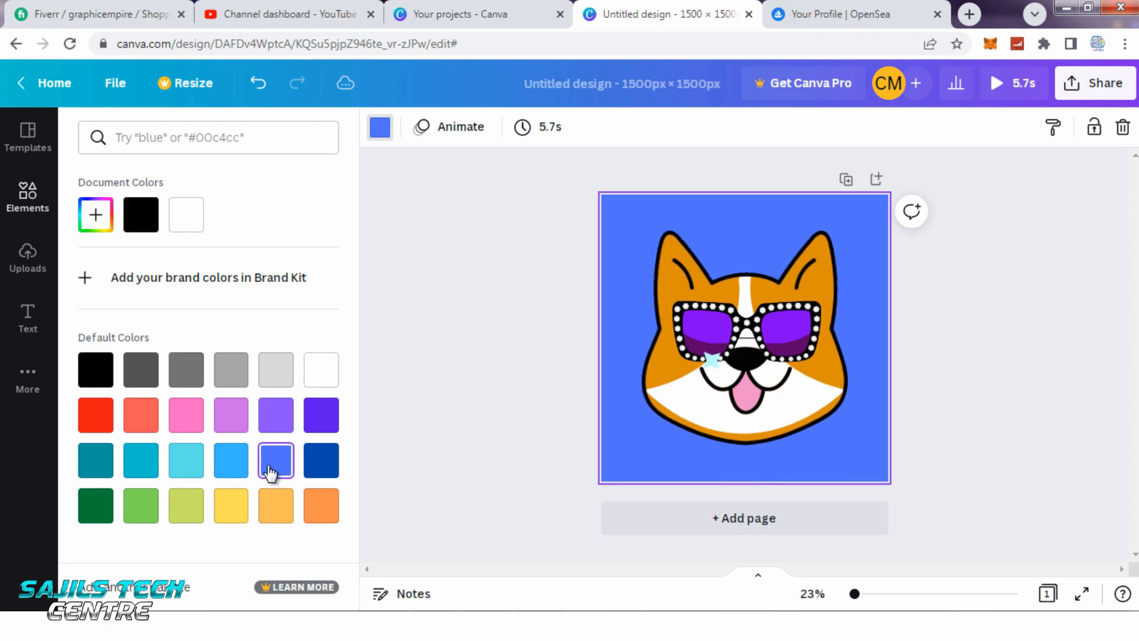
click(277, 426)
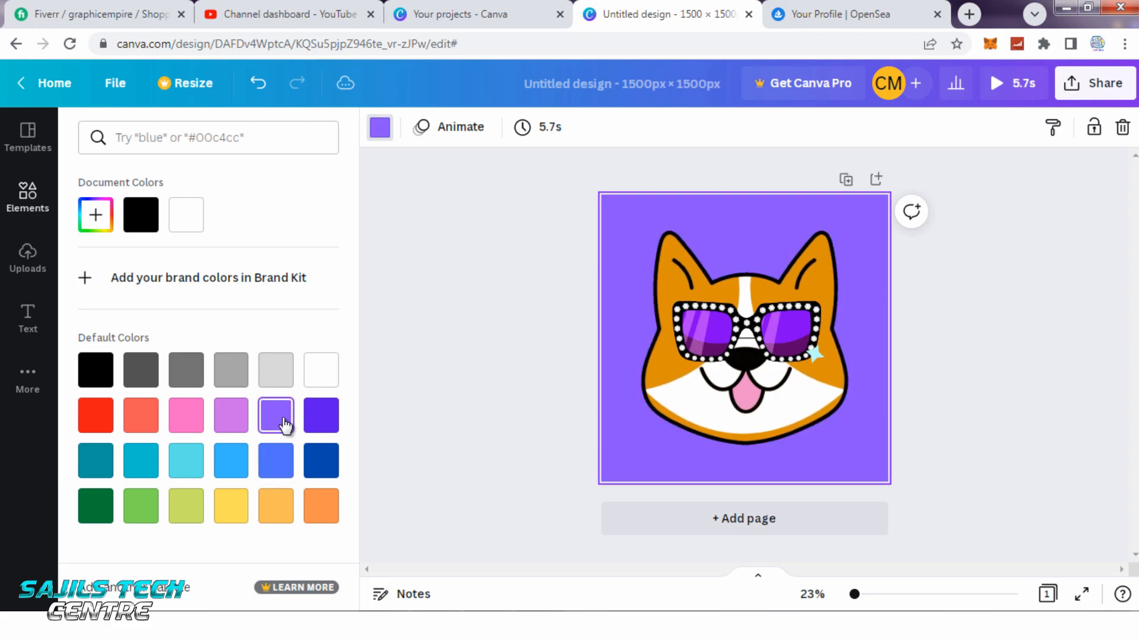
click(490, 386)
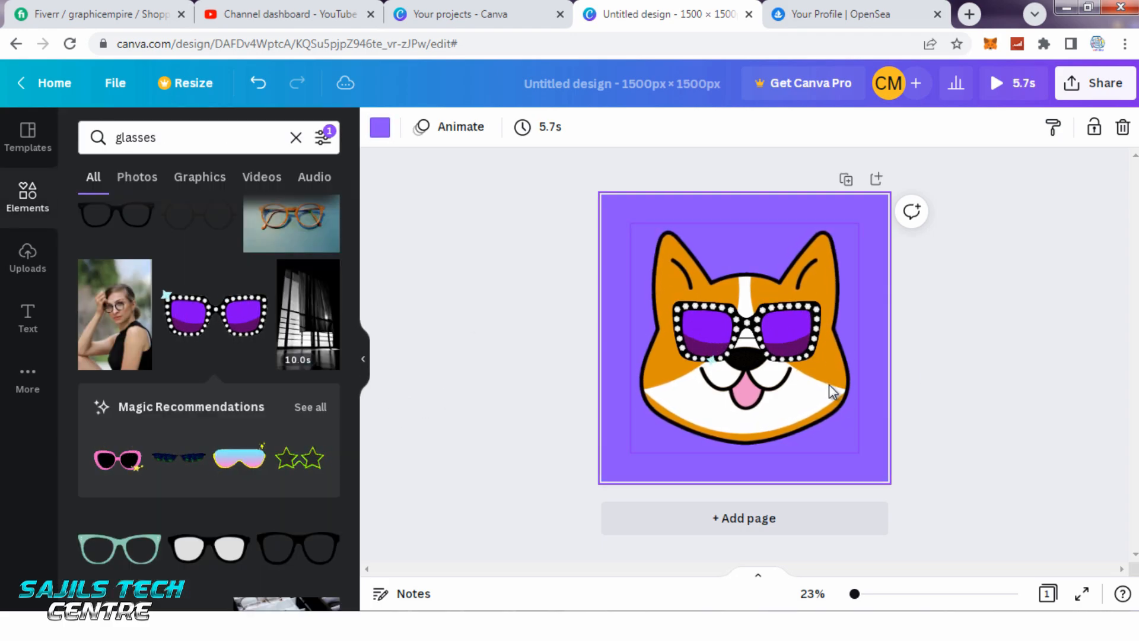
Add the star-shaped sunglasses from the recommendations, move them above the dog's eyes and delete the purple sunglasses.
click(836, 415)
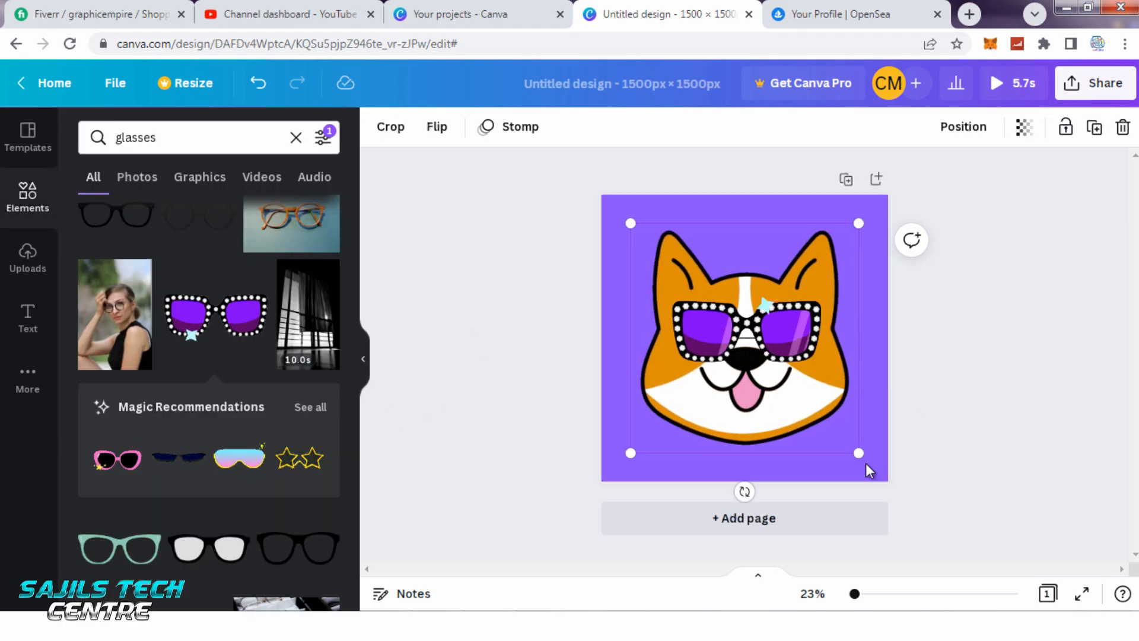
click(789, 323)
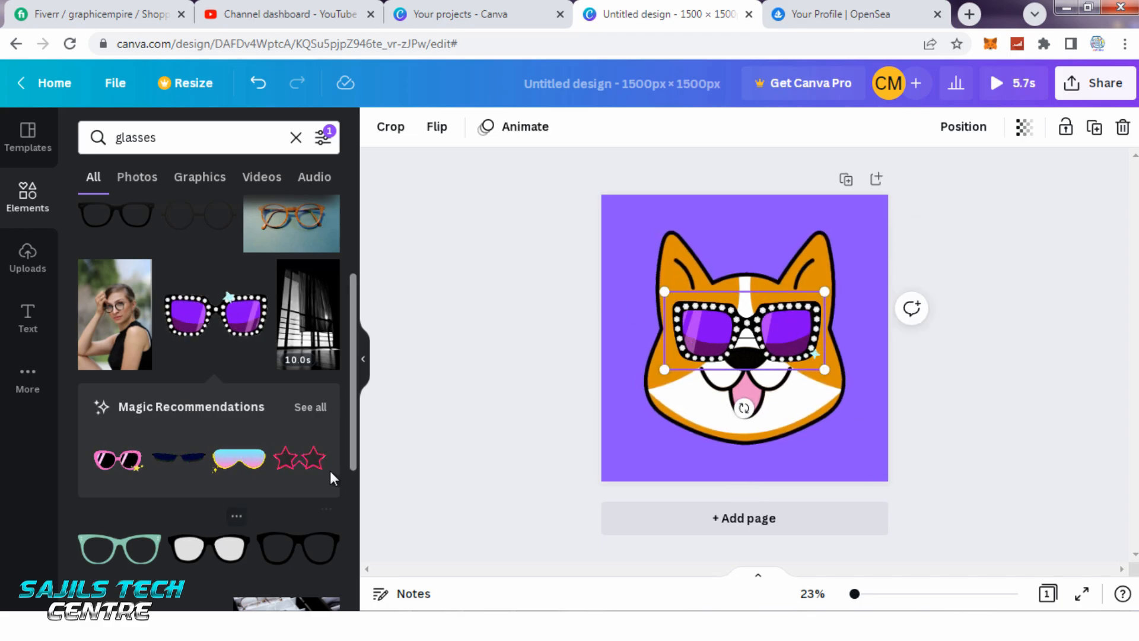
click(314, 462)
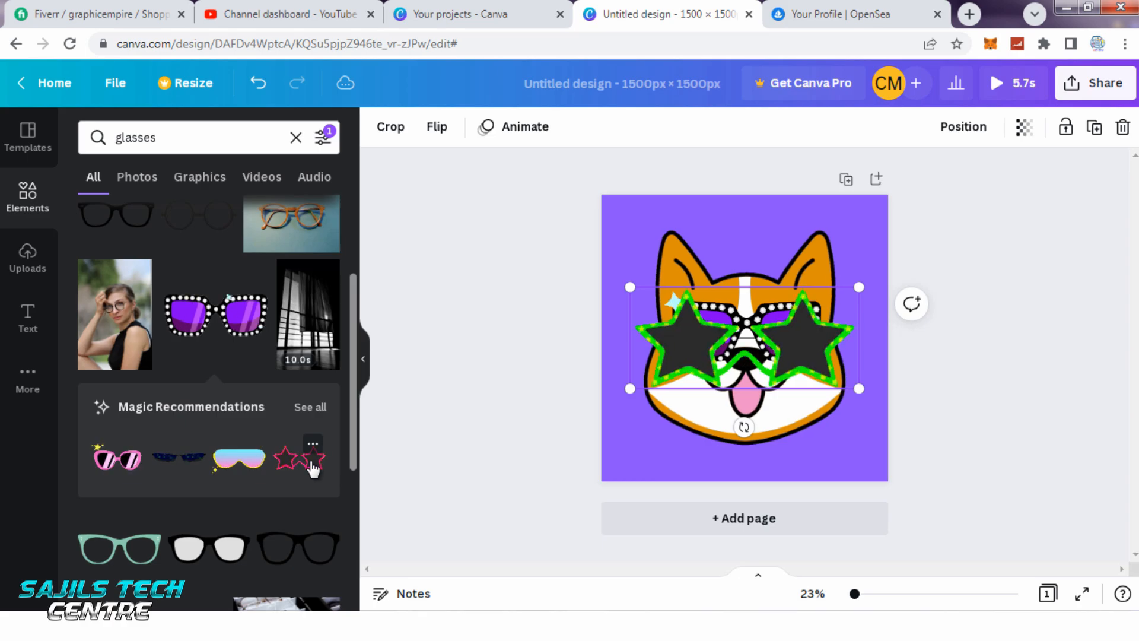
drag(787, 348, 789, 219)
click(791, 357)
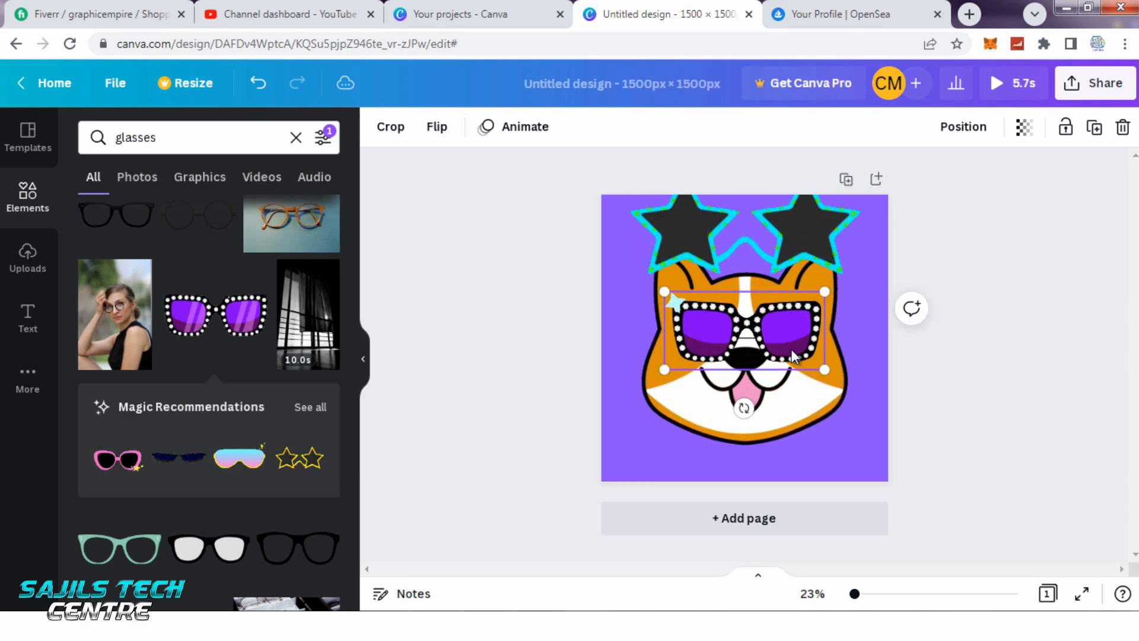
key(Delete)
Move the star-shaped sunglasses onto the dog's eyes and shrink them to fit the face.
drag(805, 224, 808, 336)
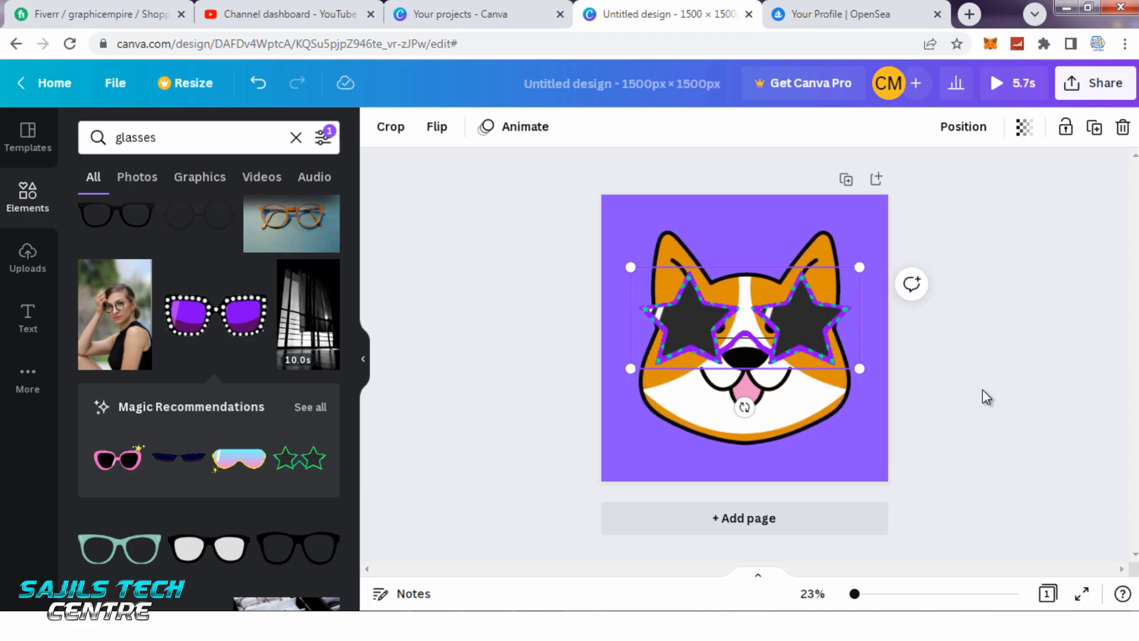
drag(857, 369, 790, 338)
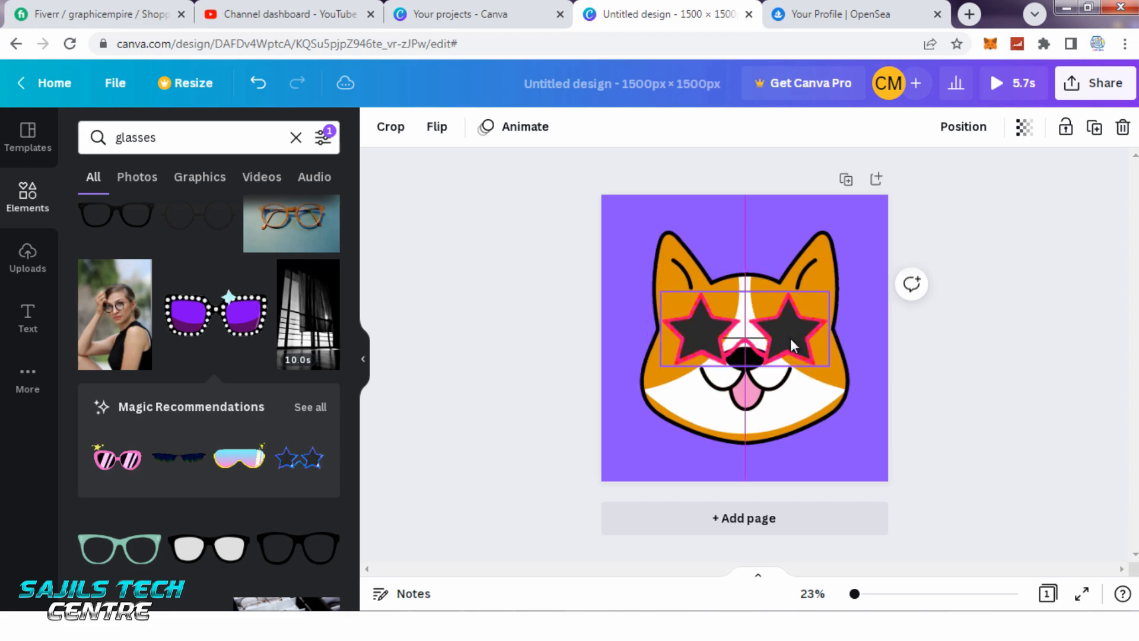
click(1012, 364)
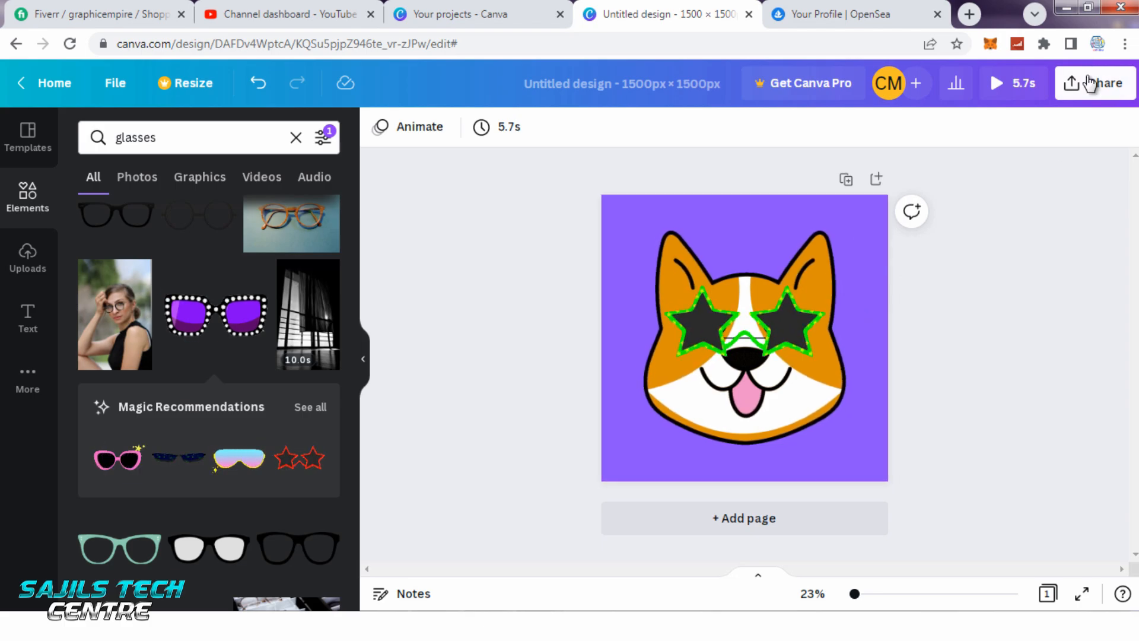
Download the design with MP4 Video as the file type.
click(1087, 101)
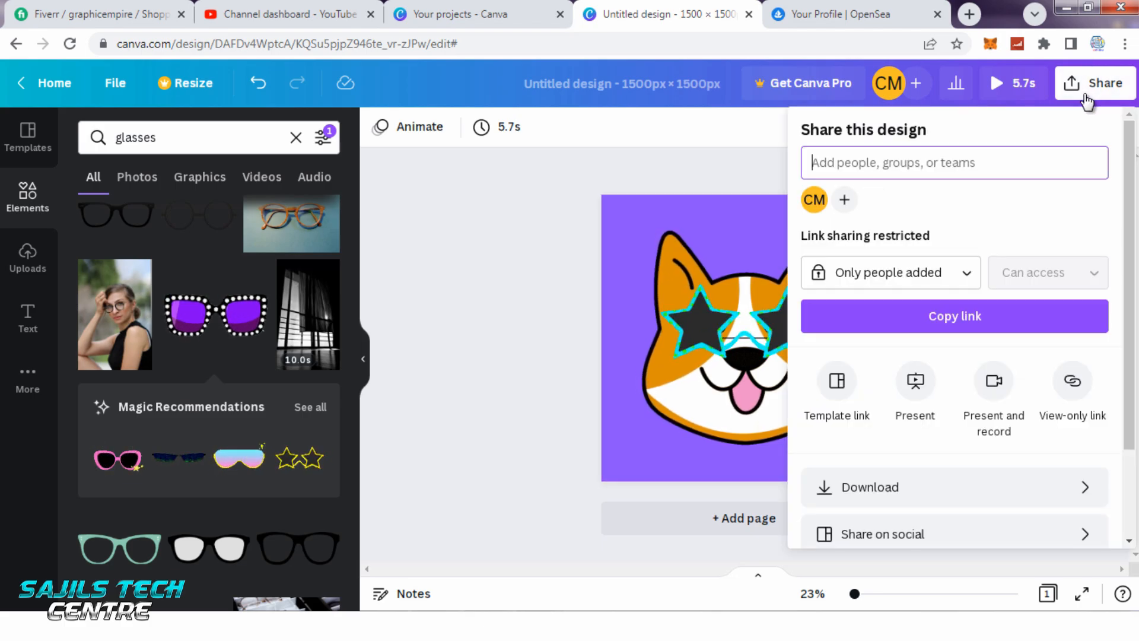
click(890, 489)
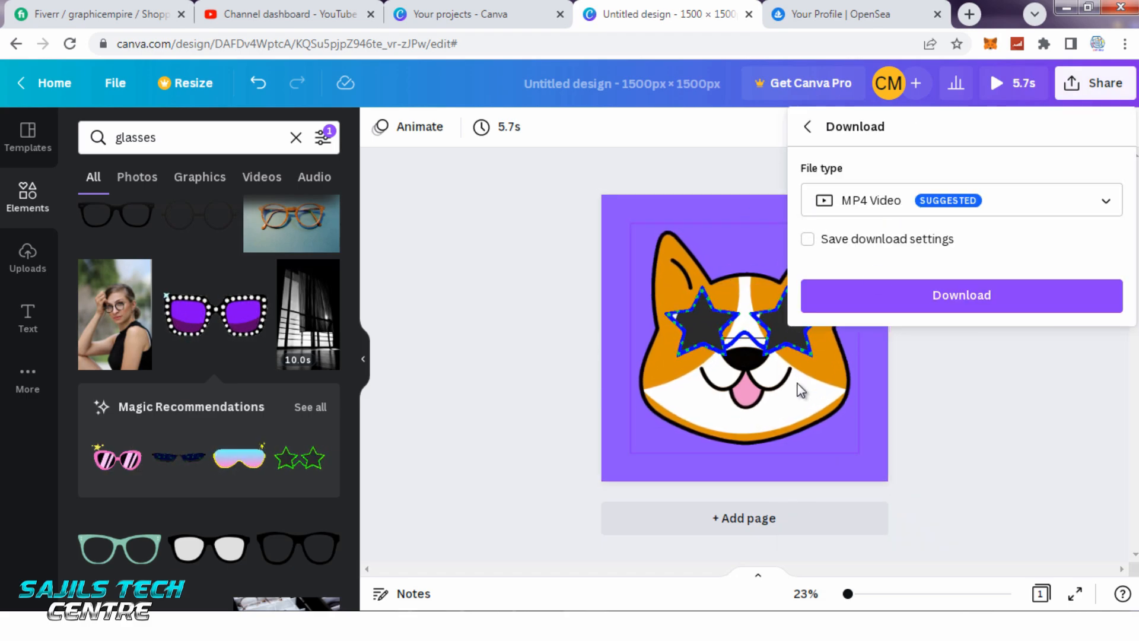
click(926, 212)
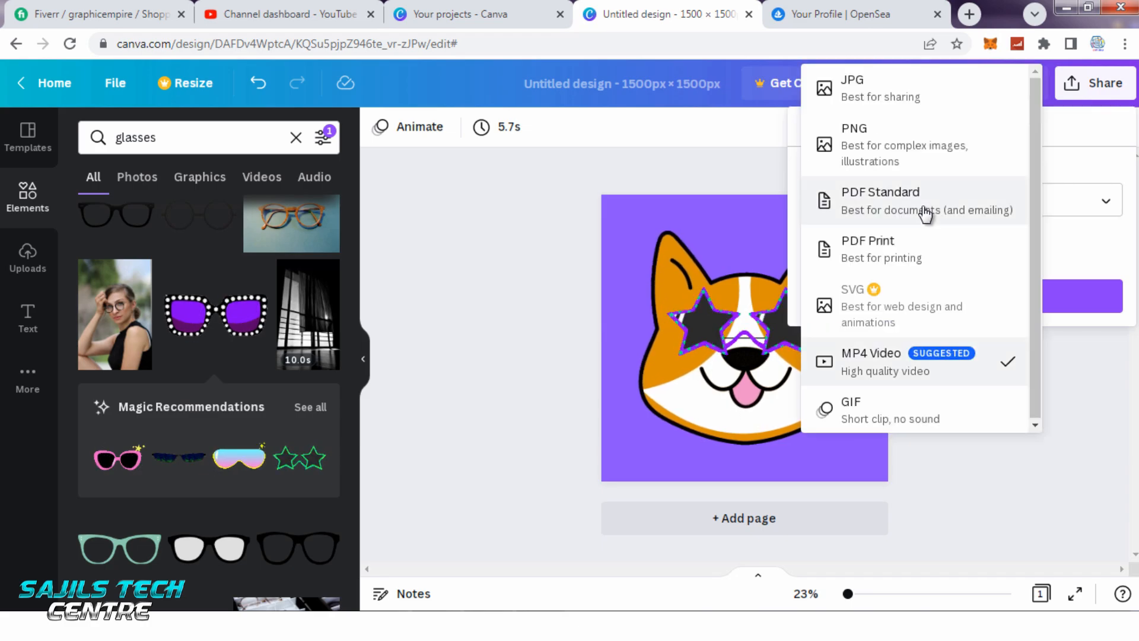
click(874, 368)
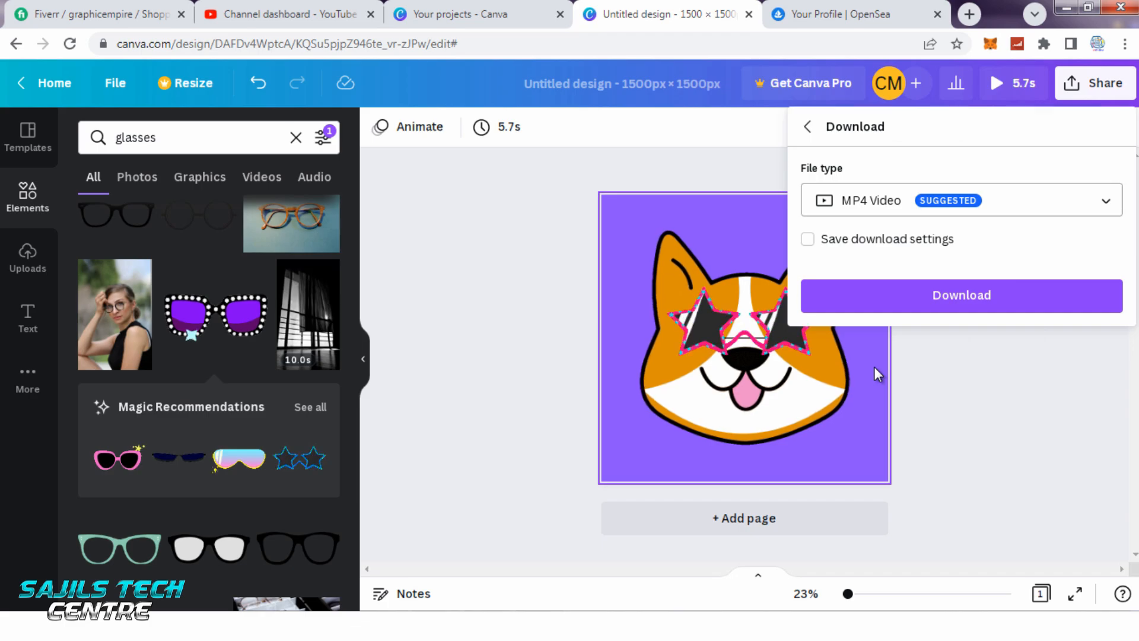
click(929, 299)
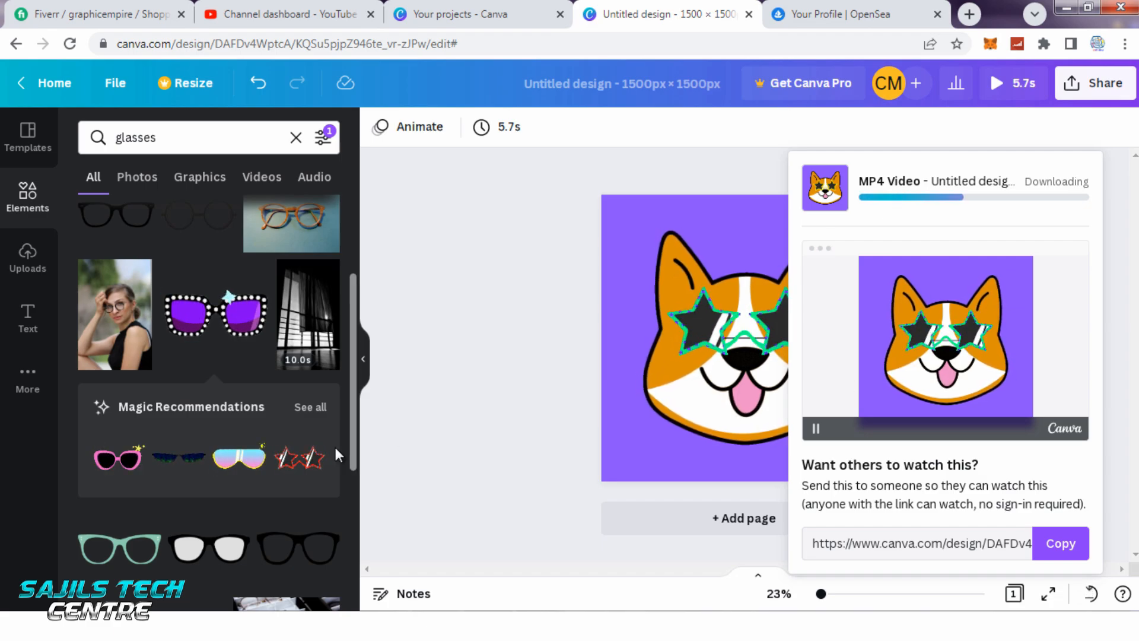
click(536, 366)
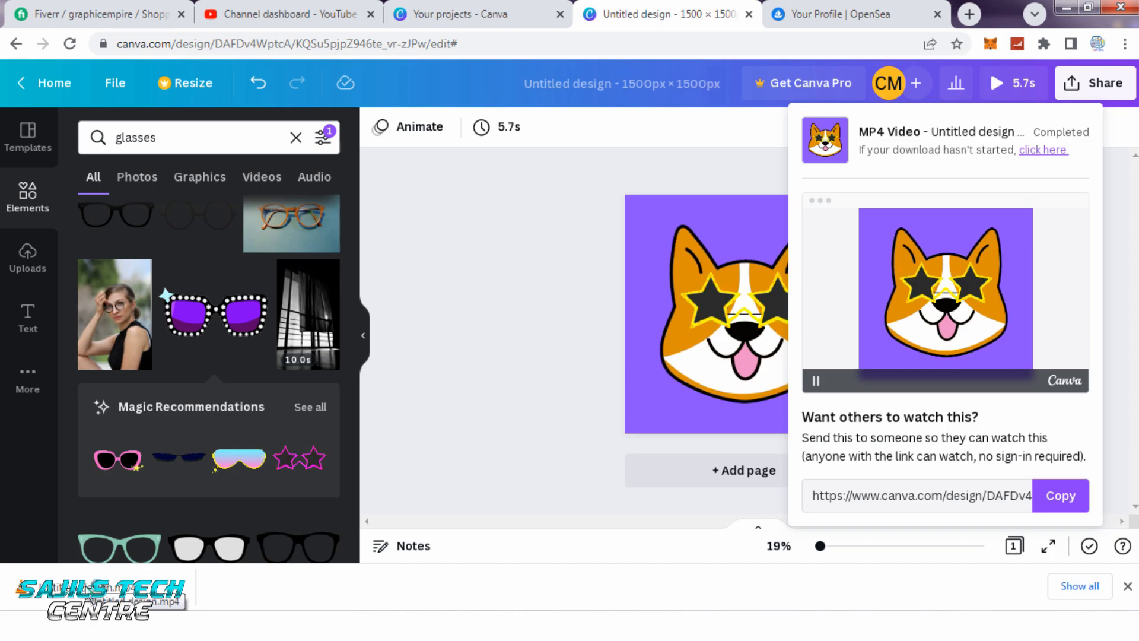
Open the downloaded Untitled design.mp4 in VLC media player, replay it to check the animation, and close the player.
click(88, 584)
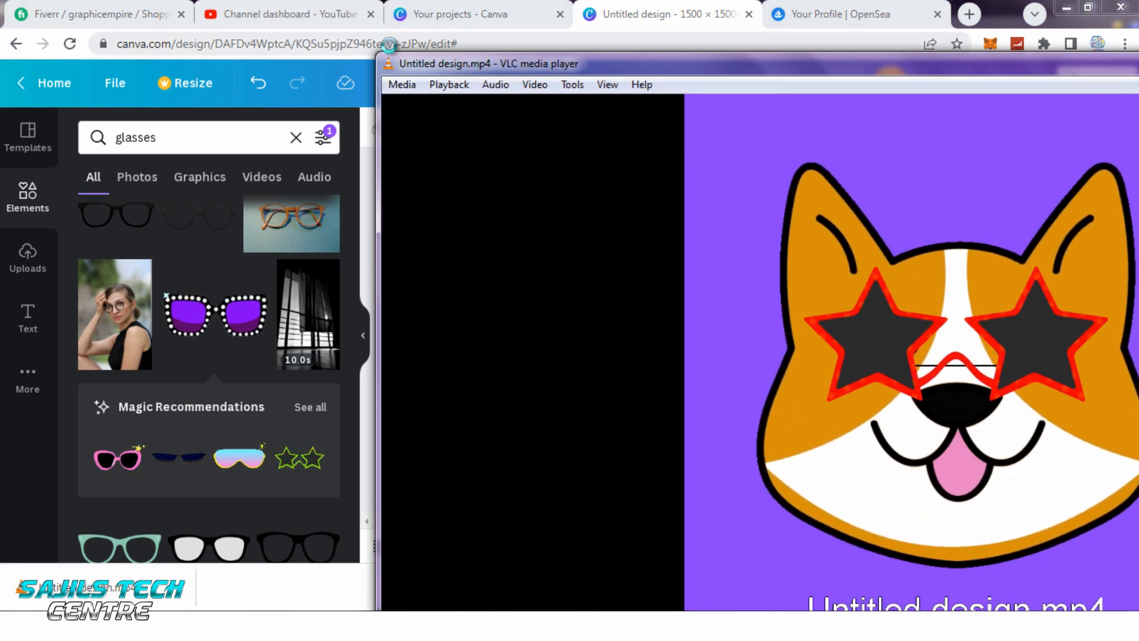
drag(415, 63, 199, 17)
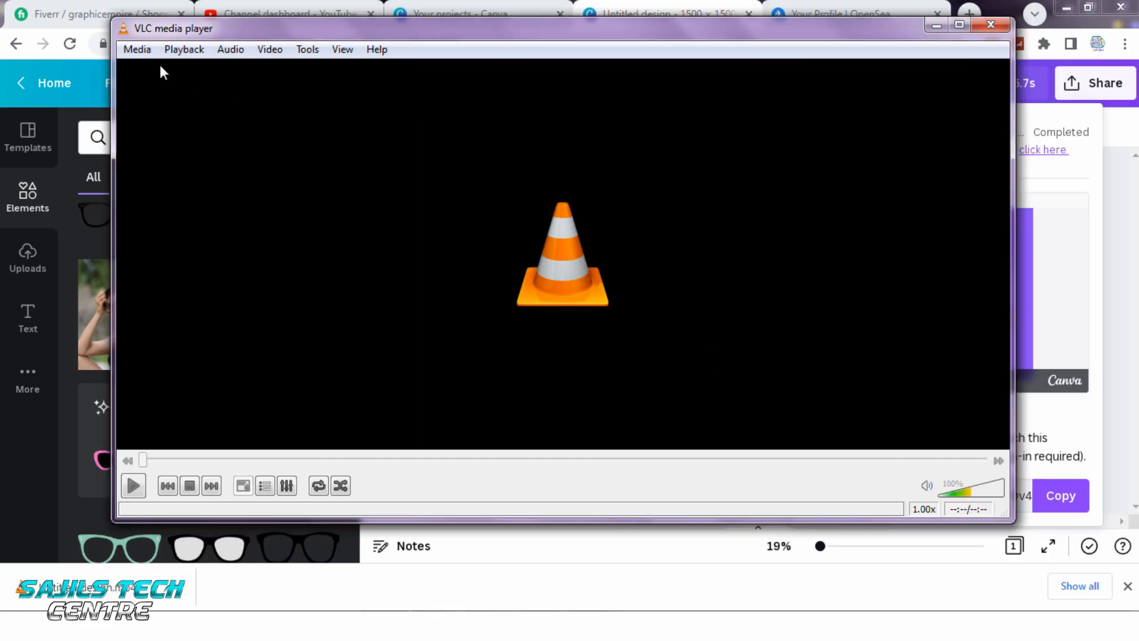
click(133, 486)
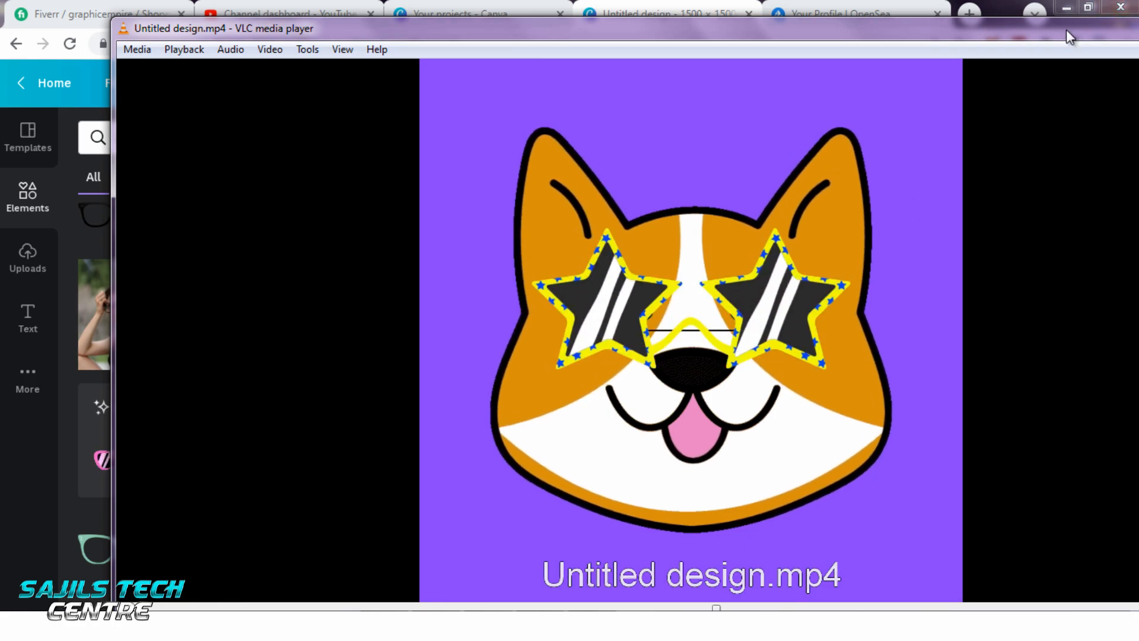
drag(1067, 30, 841, 38)
click(1027, 36)
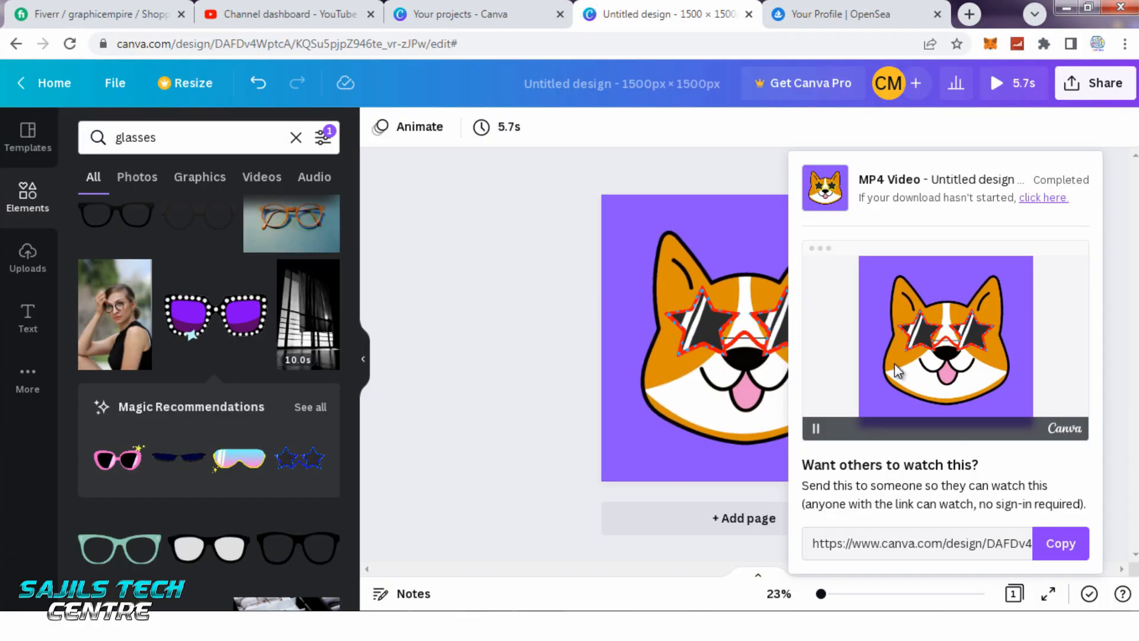
Add two more pages to the design after the dog artwork.
click(754, 517)
scroll(758, 481, up, 5)
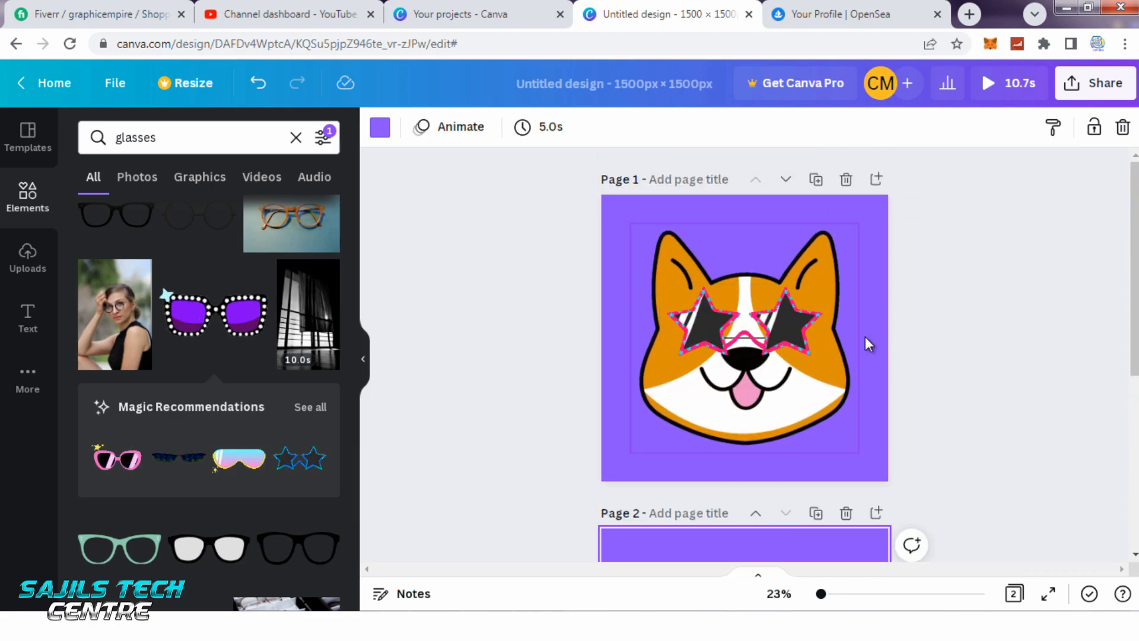
scroll(865, 336, down, 4)
scroll(830, 419, down, 2)
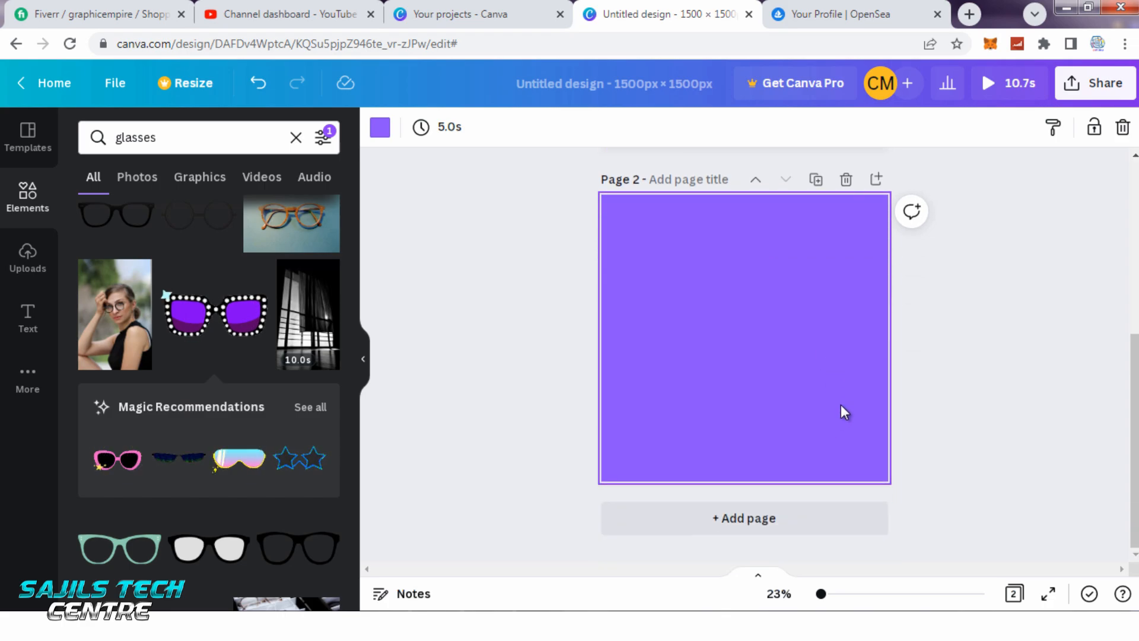
click(767, 527)
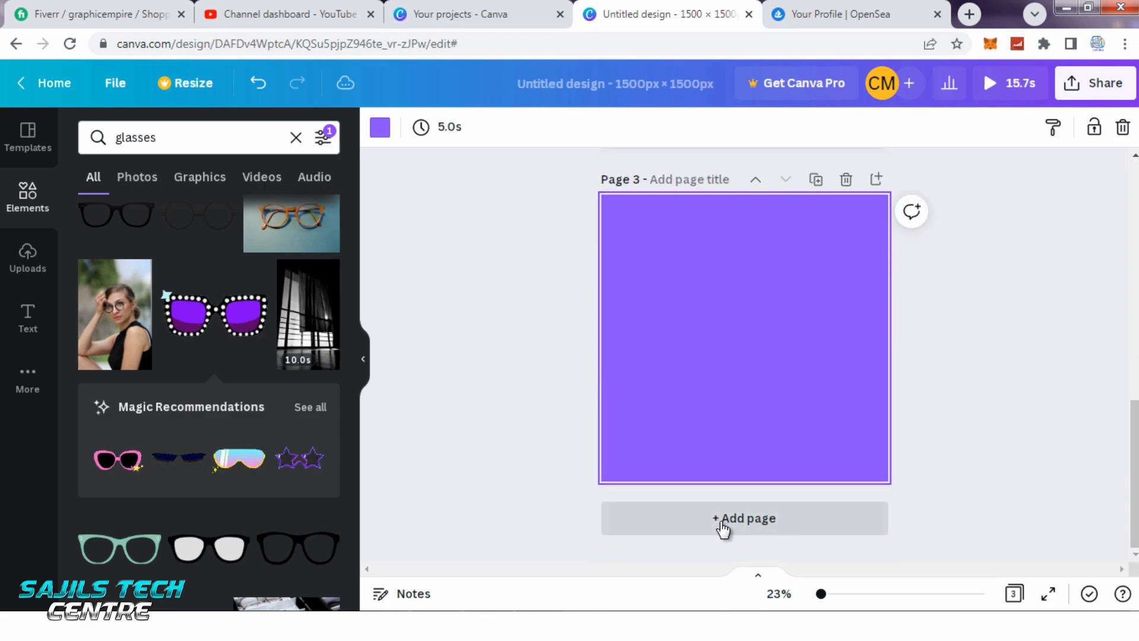
Change the background colour of page 3 to white.
click(380, 128)
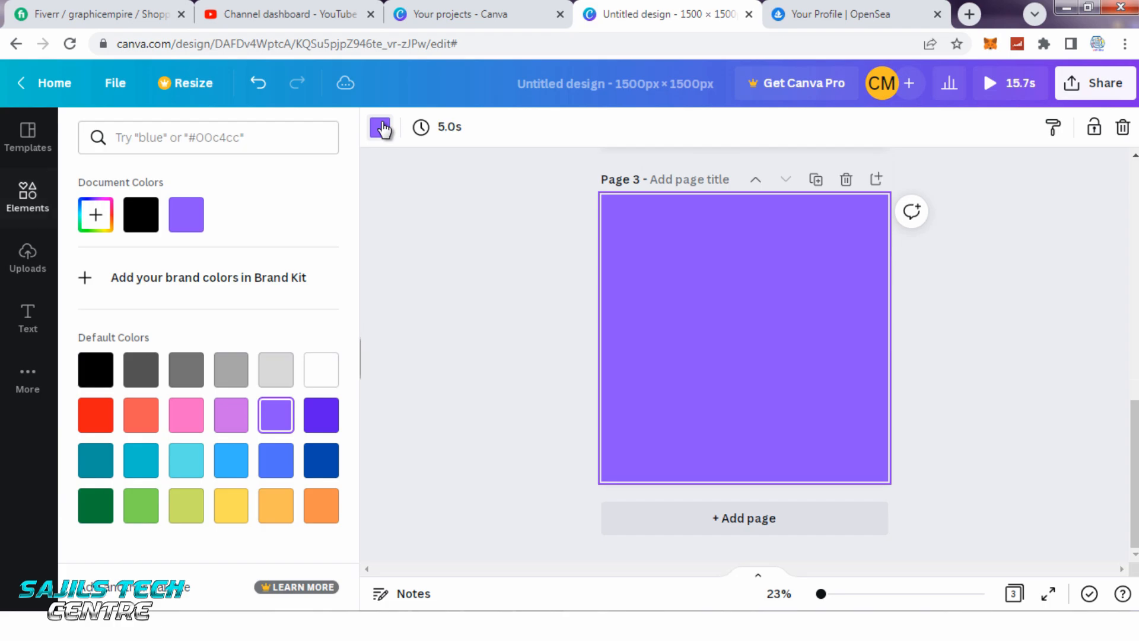
click(340, 375)
click(454, 322)
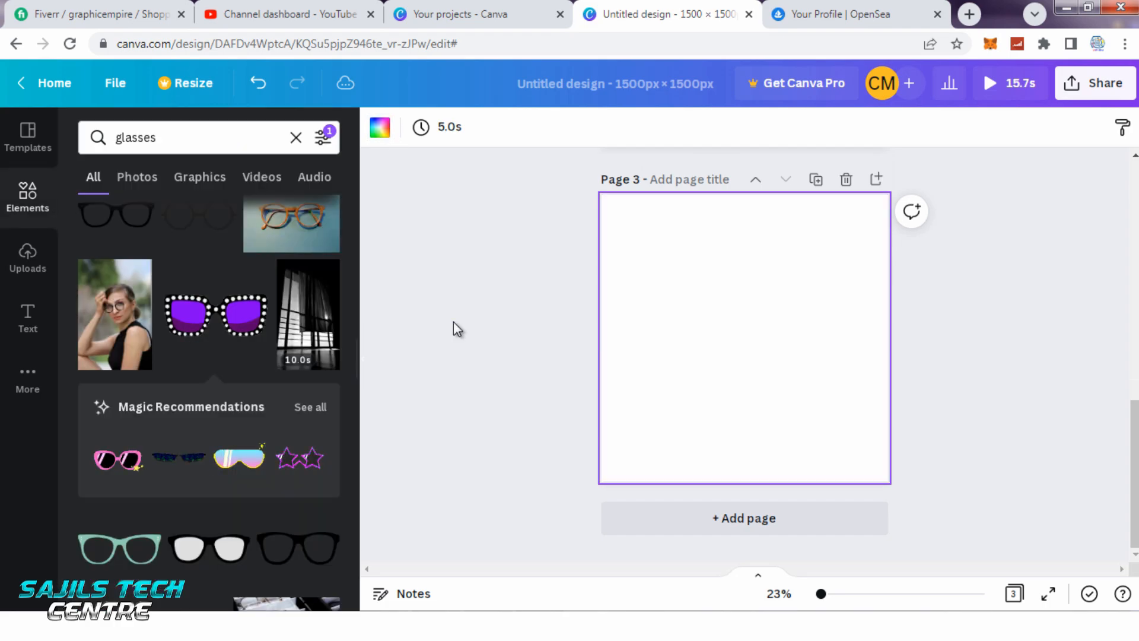
Replace the glasses search with "cartoon" and look through the suggested "cartoon girl" elements.
click(170, 131)
click(296, 138)
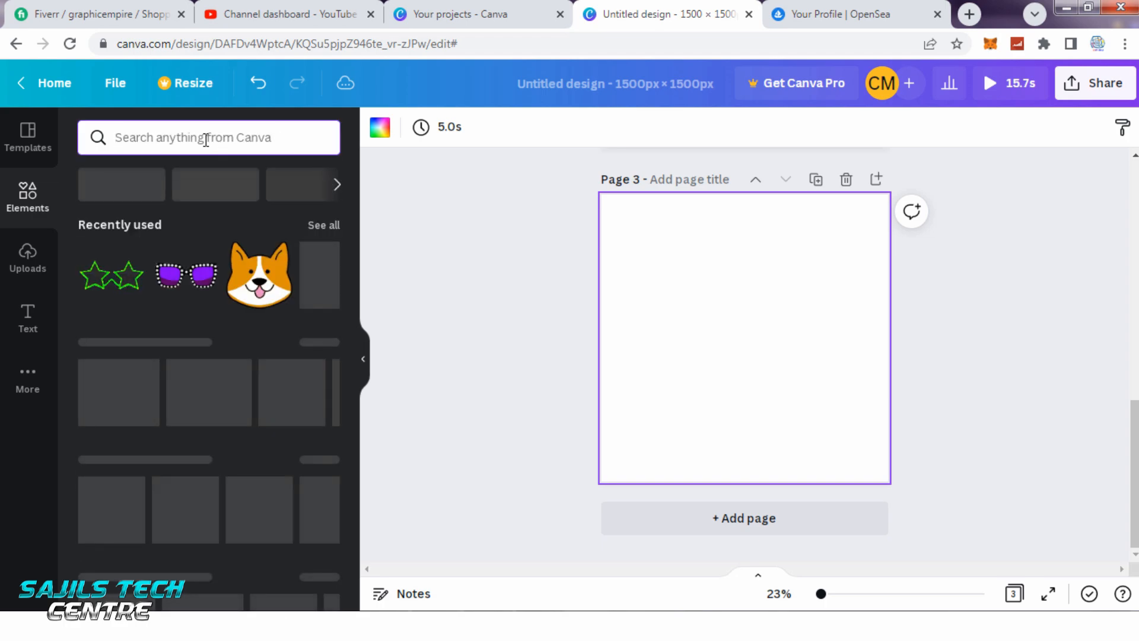
text(cartoon)
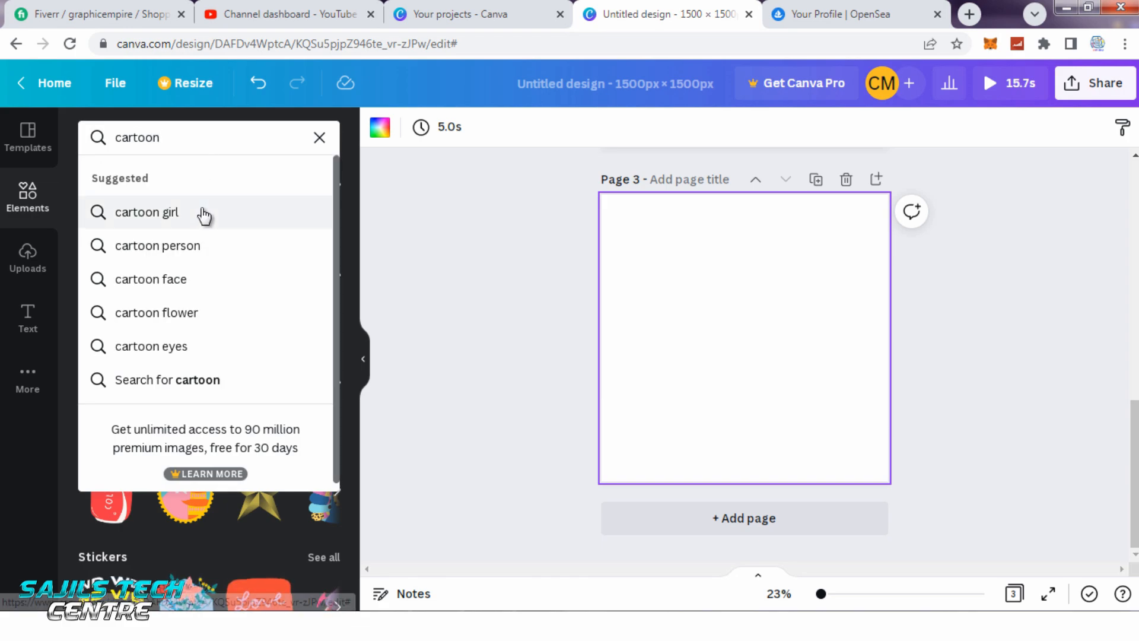
click(178, 212)
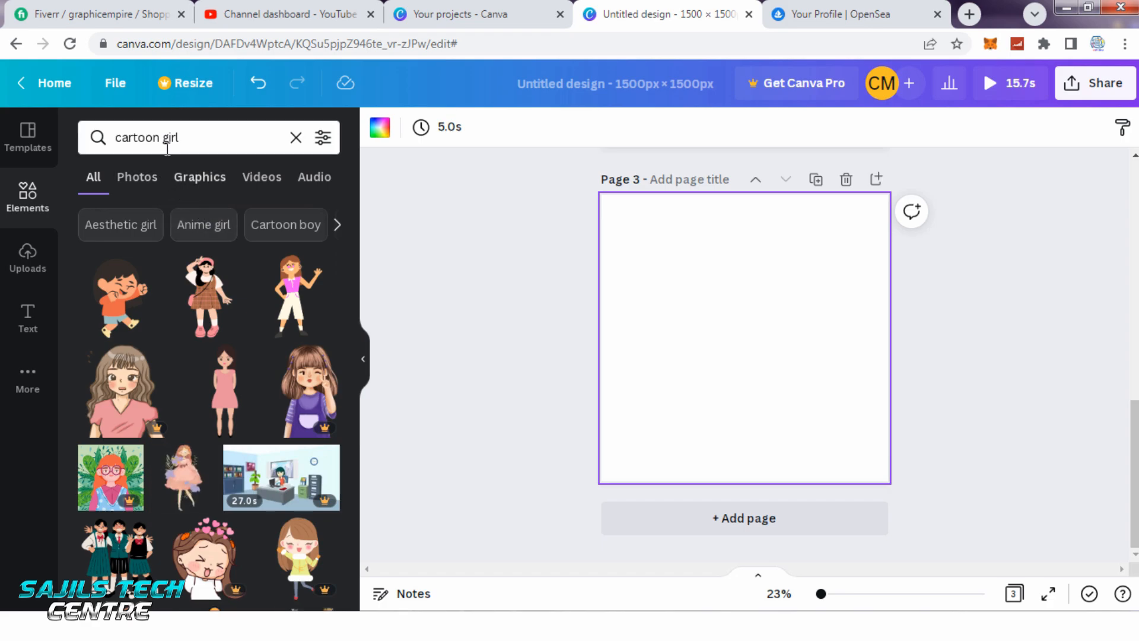
Search the elements for "ape" and add the dark grey ape head graphic to page 3.
drag(191, 139, 81, 139)
text(ape)
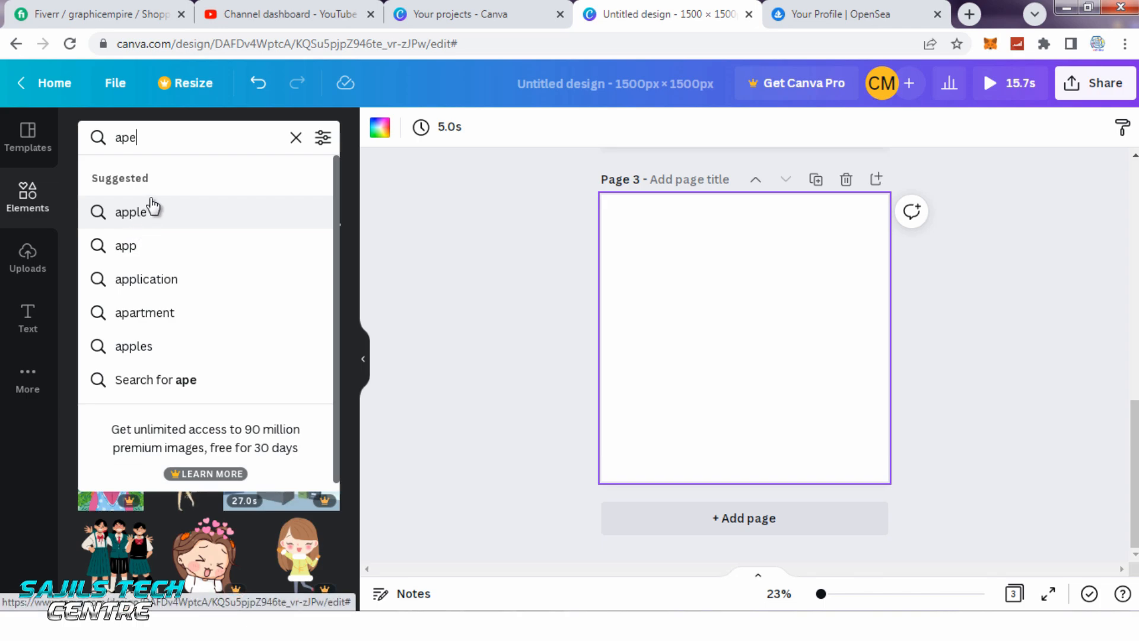
key(Return)
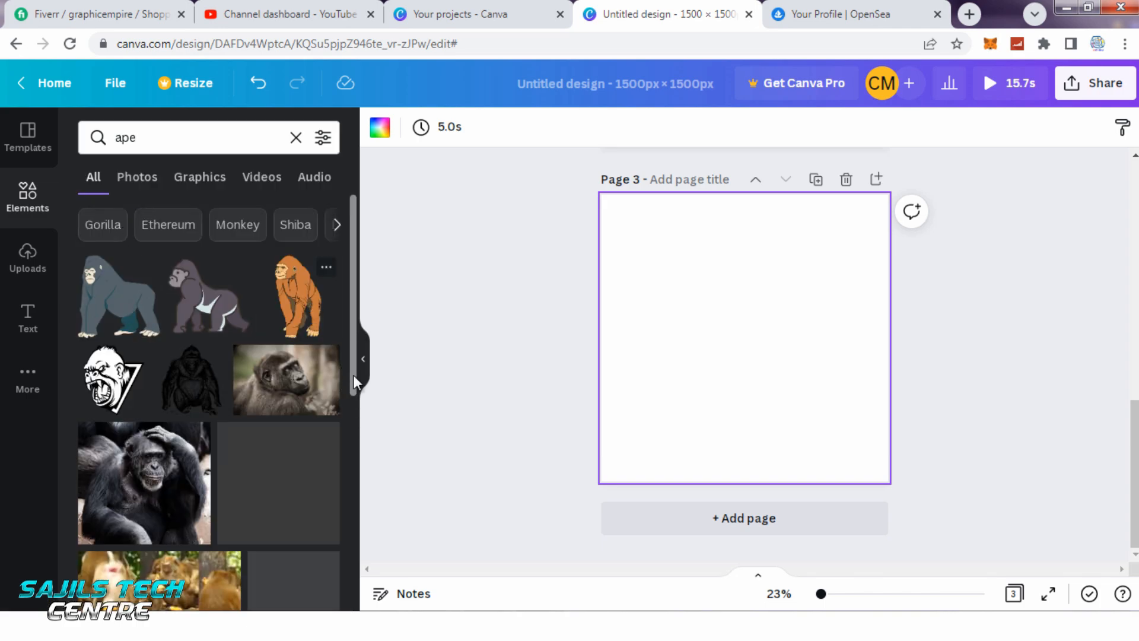
drag(350, 307, 350, 478)
click(188, 369)
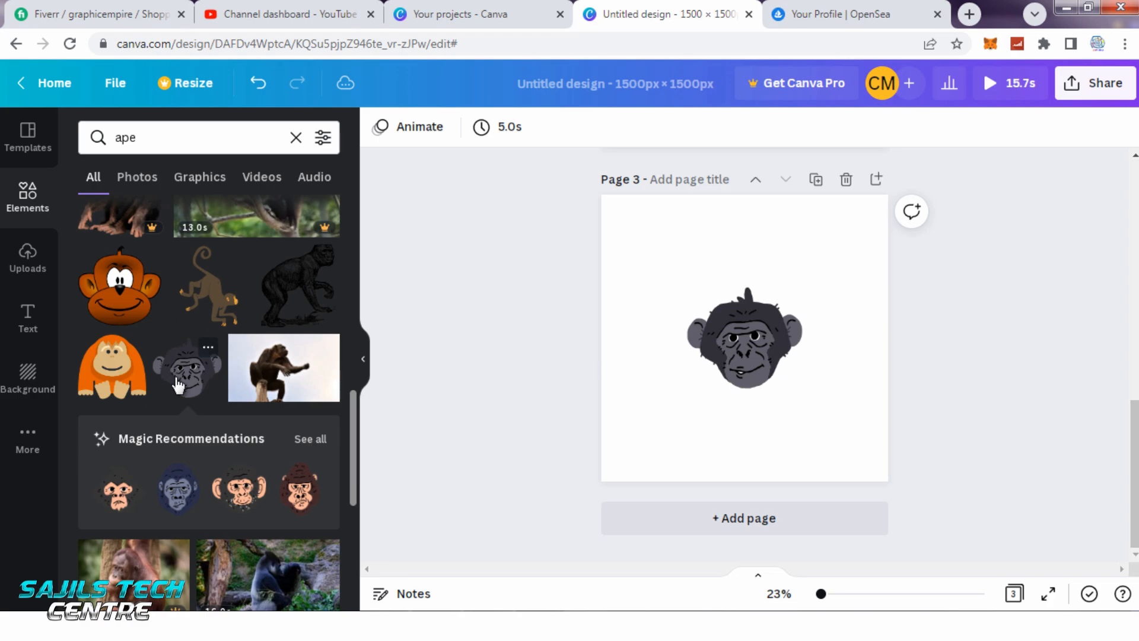
Enlarge one ape head, move it clear of the smaller copy, and delete the smaller copy.
drag(803, 398, 917, 496)
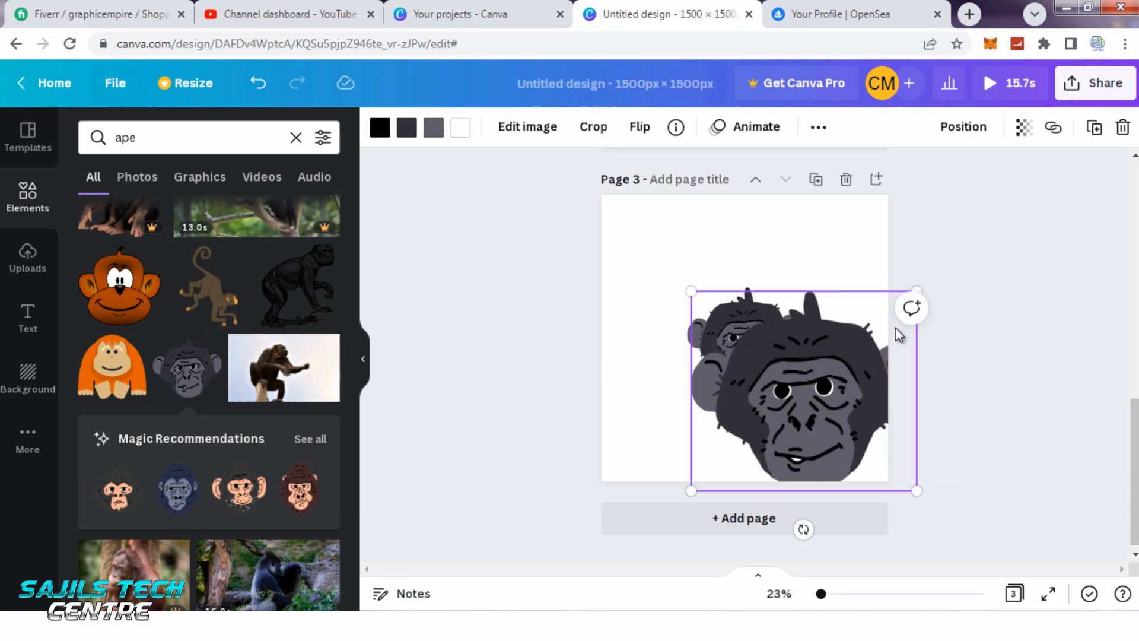
drag(896, 327, 985, 296)
click(713, 323)
key(Delete)
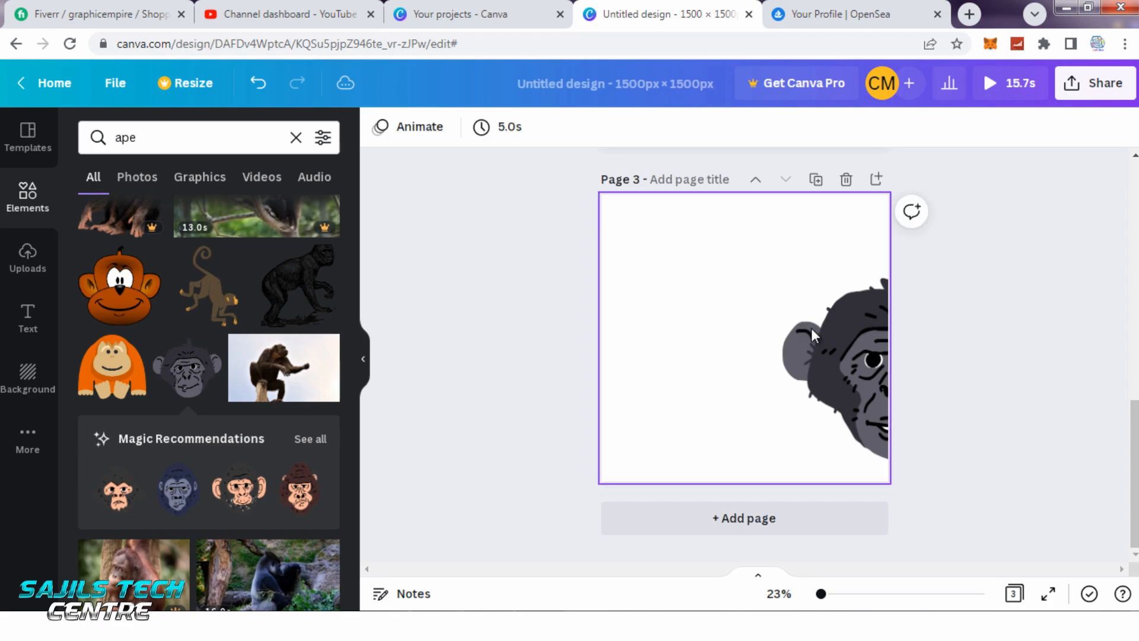
Move the remaining ape head to the middle of page 3 and enlarge it to nearly fill the page width.
click(859, 349)
drag(860, 349, 694, 322)
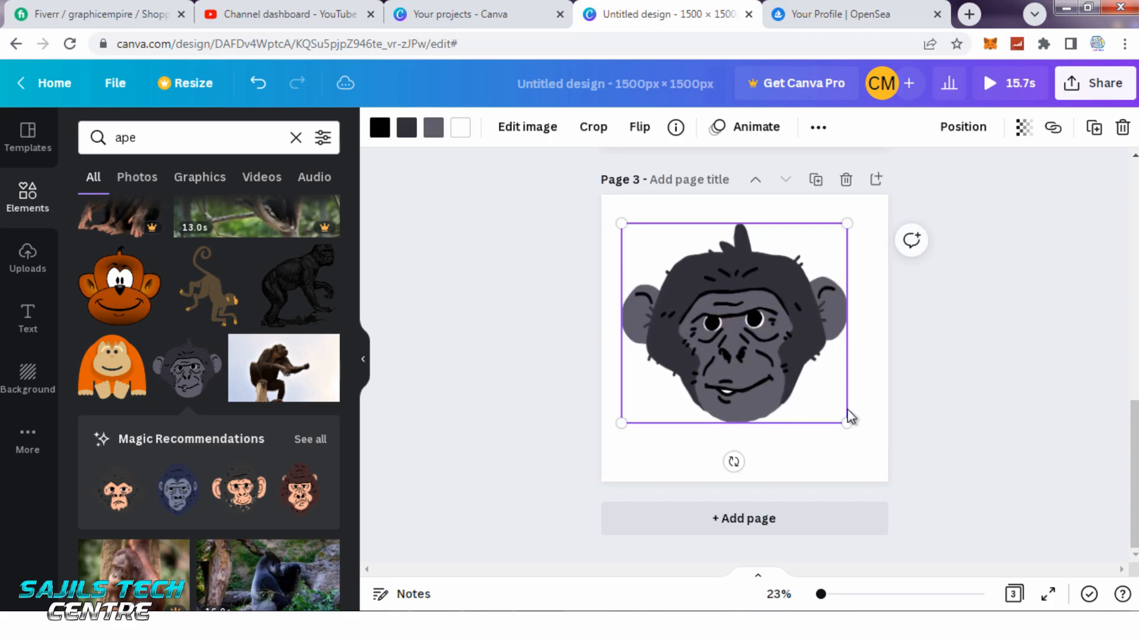
drag(844, 423, 961, 440)
click(961, 440)
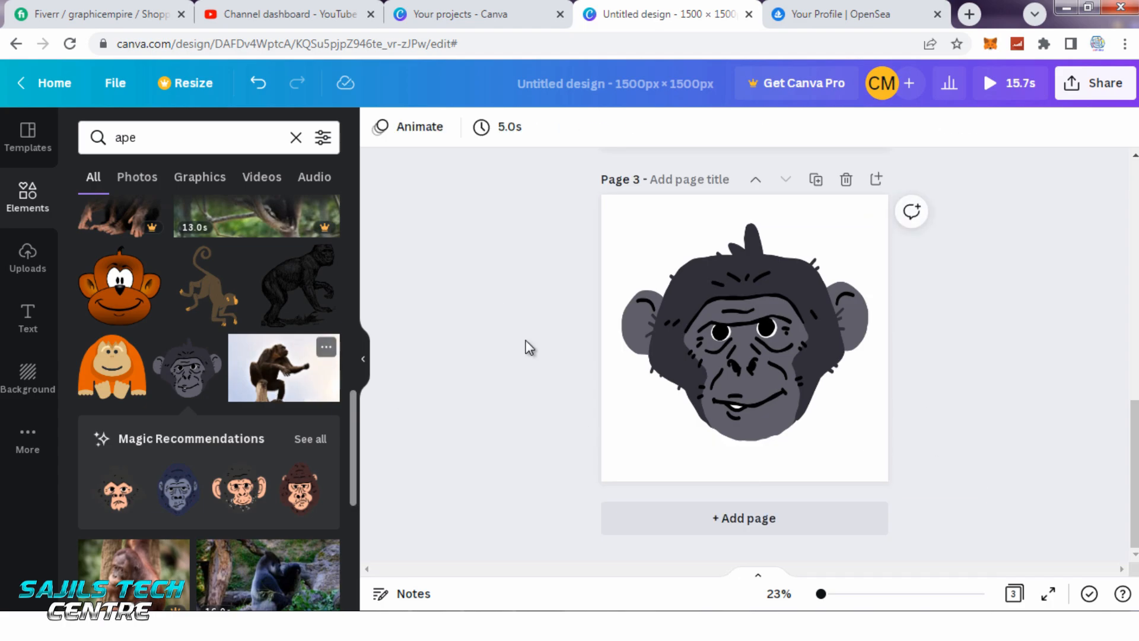
Recolour the ape head's black line details red and its face and ears medium grey.
click(767, 389)
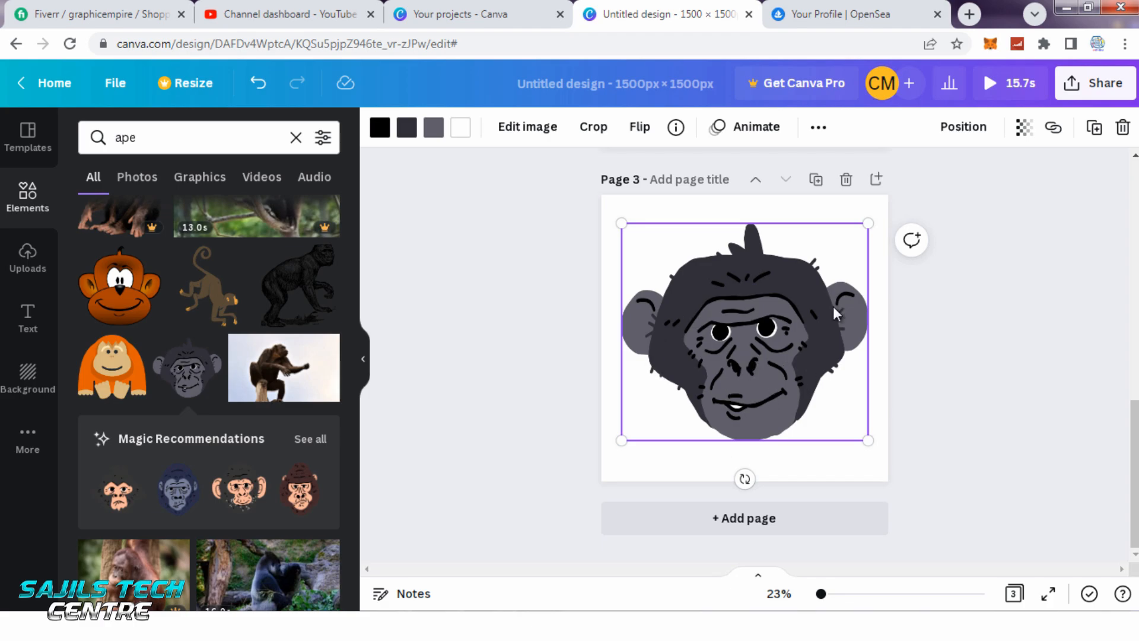
click(382, 140)
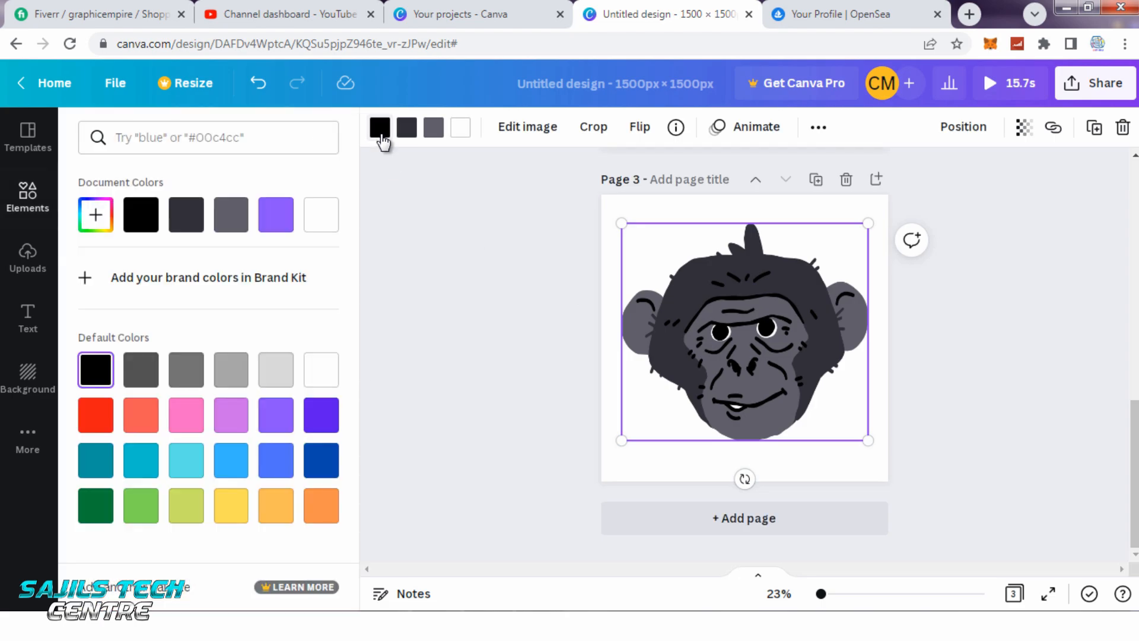
click(118, 417)
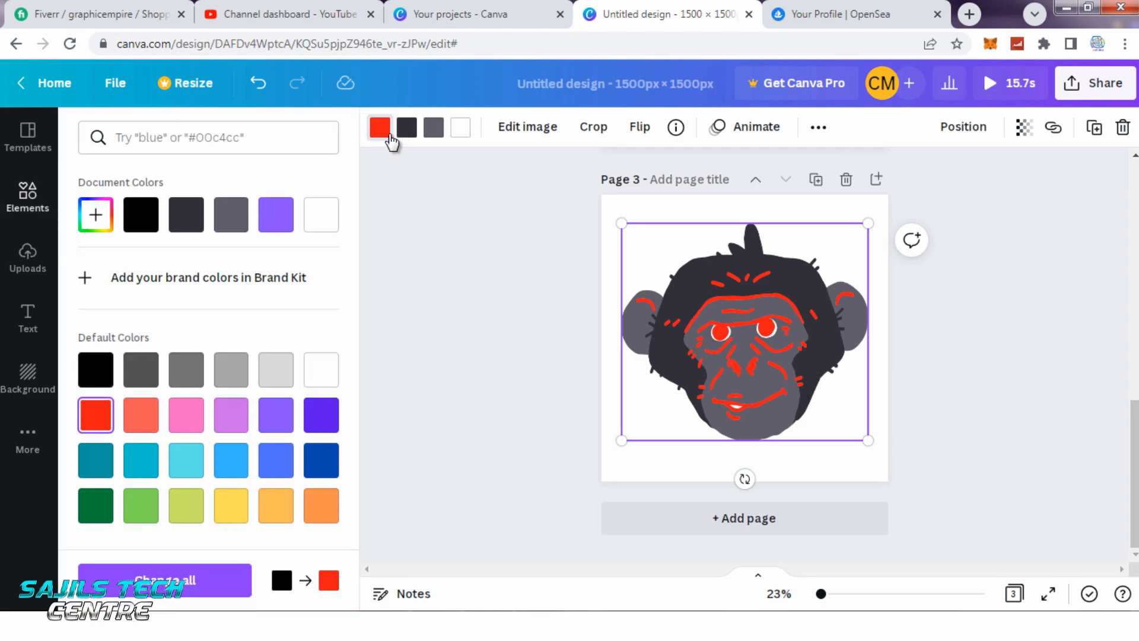
click(407, 130)
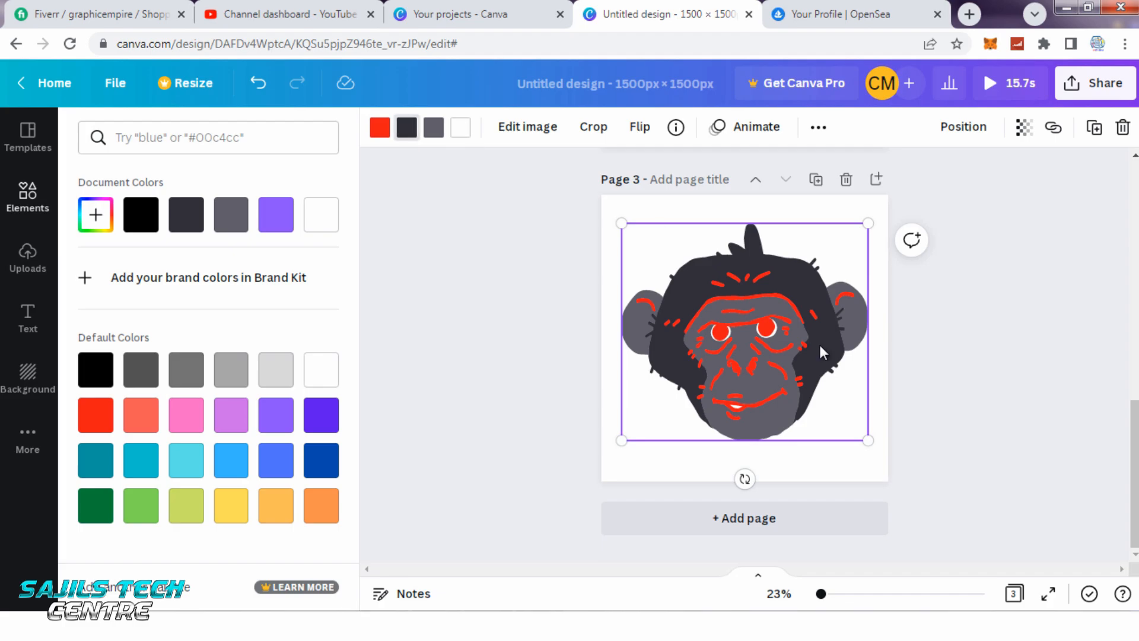
click(433, 128)
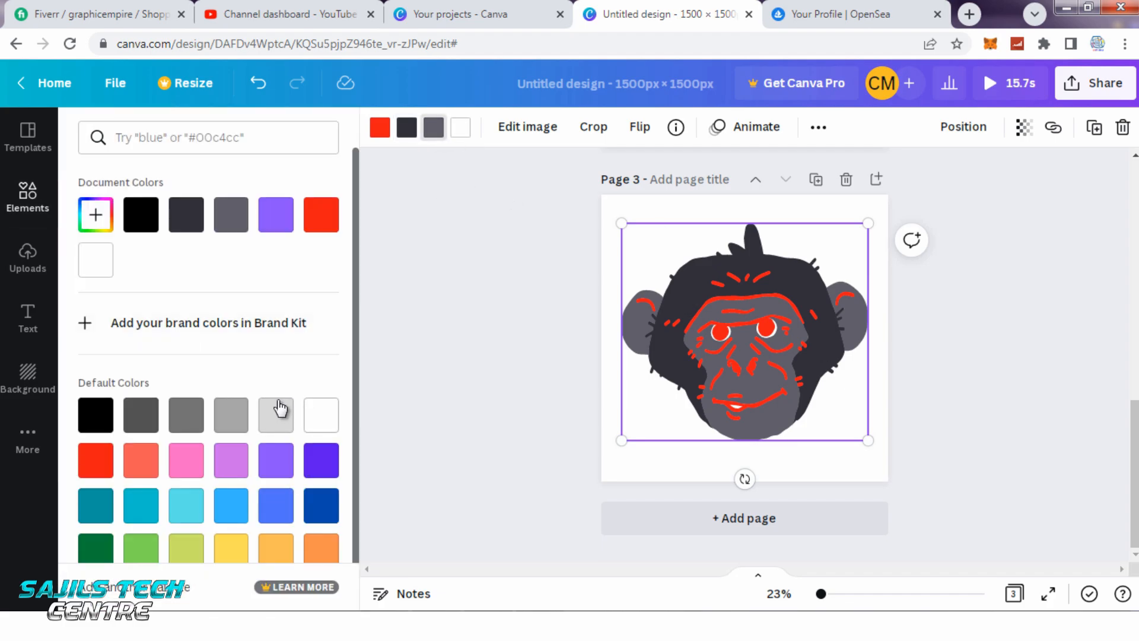
click(277, 412)
click(229, 427)
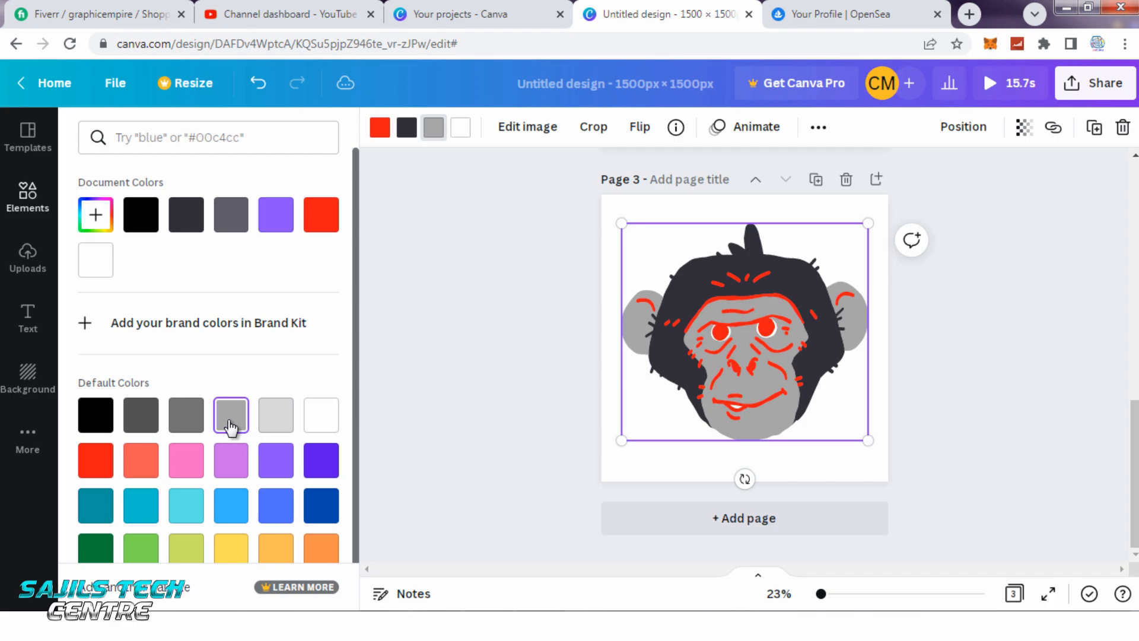
click(514, 368)
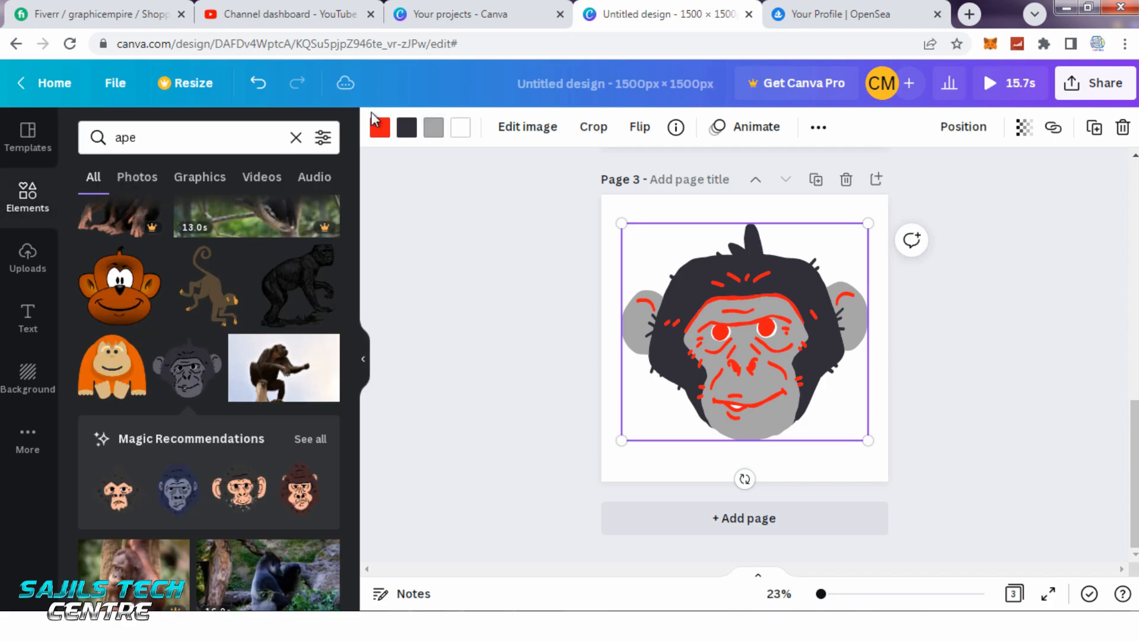
Change the ape head's red line details to blue.
click(380, 130)
click(277, 509)
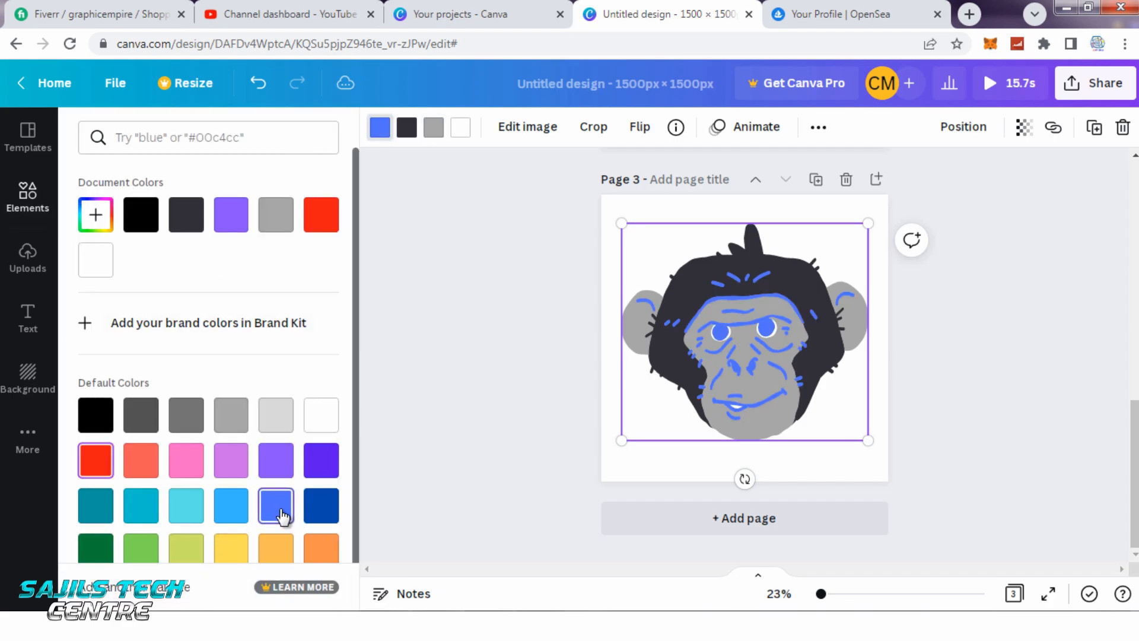
click(518, 424)
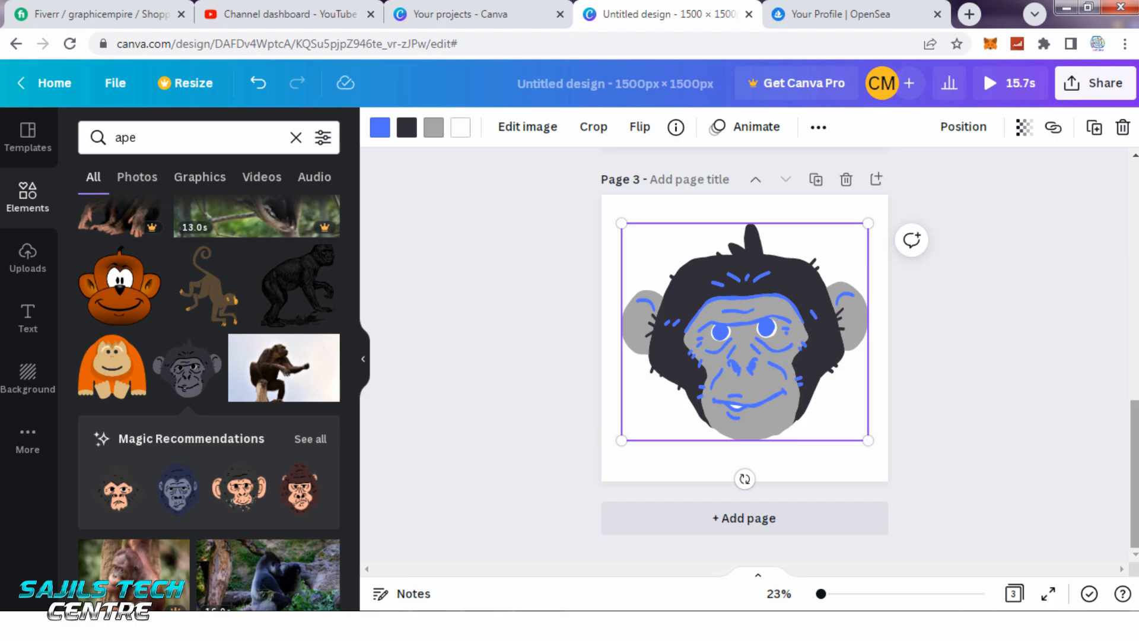
Try purple and grey on the ape's hair, restore its dark colour, and make the face orange with light grey lines.
scroll(1091, 436, up, 3)
scroll(791, 406, down, 3)
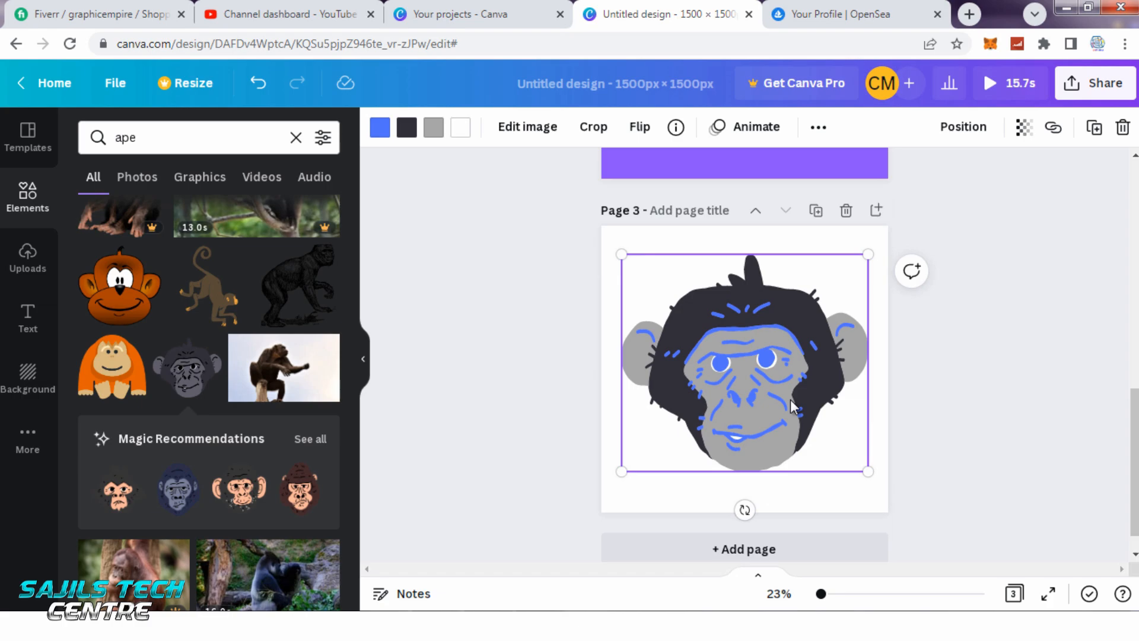
click(436, 129)
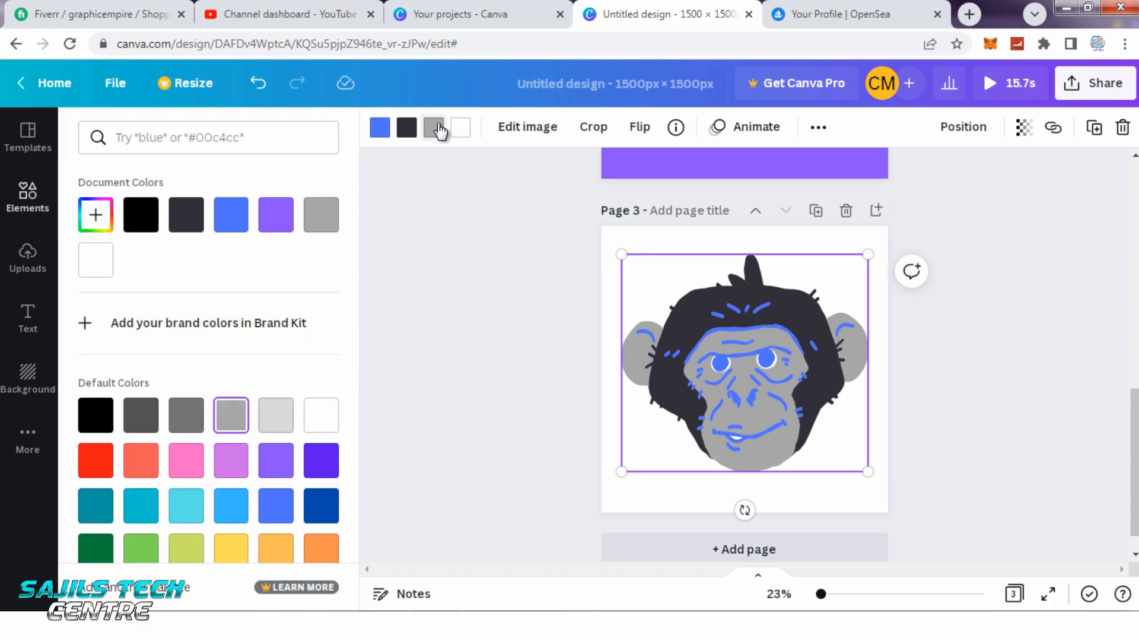
click(409, 132)
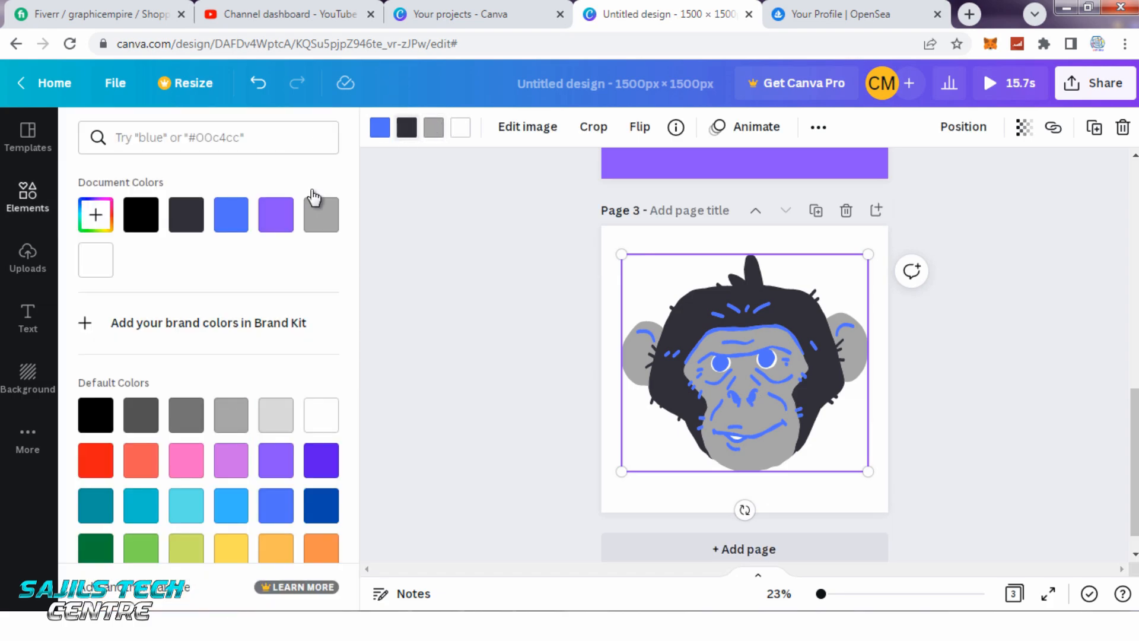
click(269, 221)
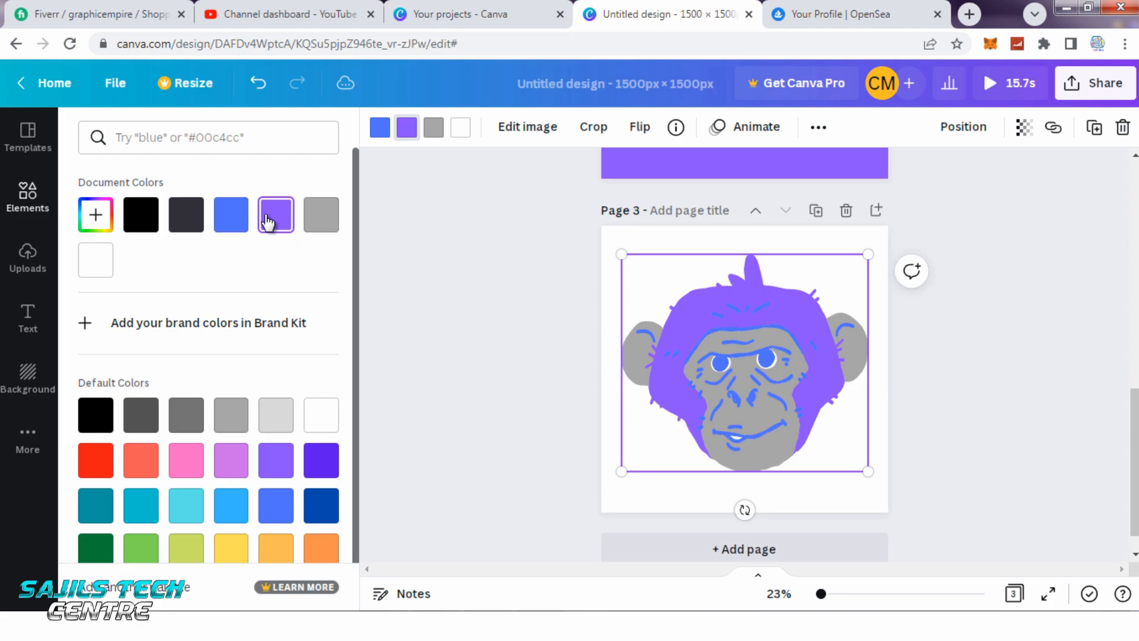
click(335, 224)
click(186, 214)
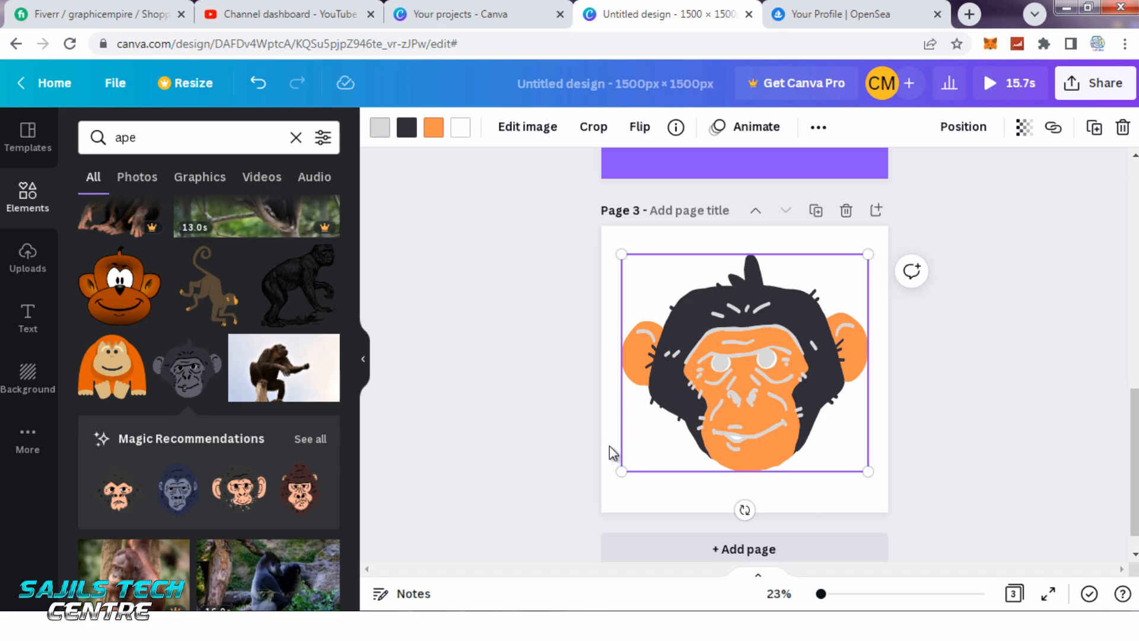
Delete the recoloured ape head and add the reddish-brown gorilla head from the Magic Recommendations.
drag(784, 411, 740, 409)
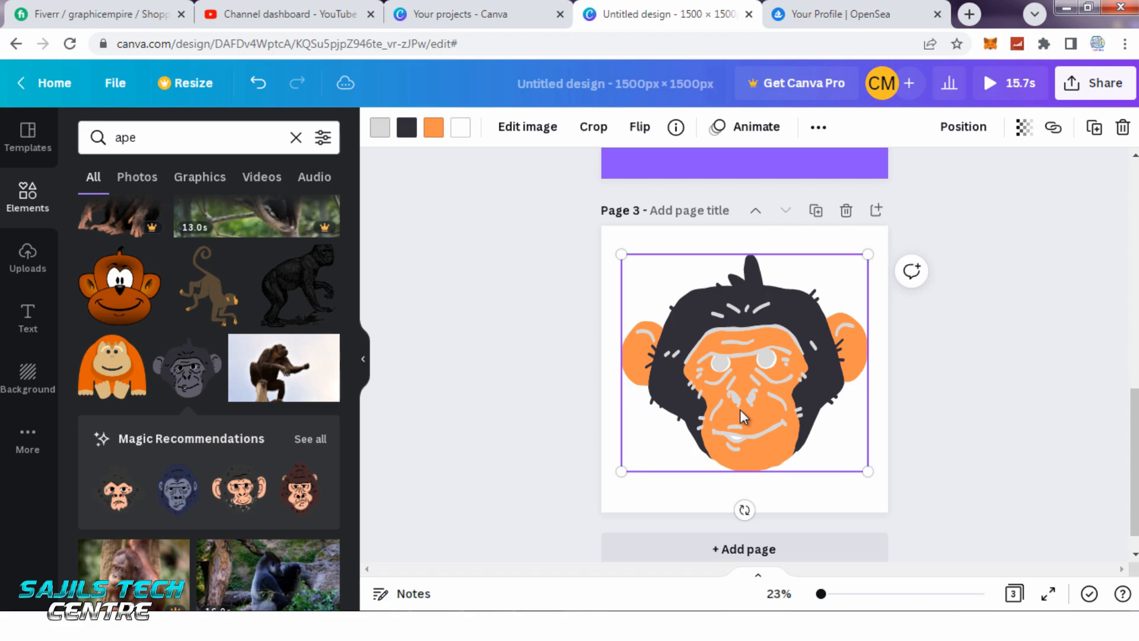
key(Delete)
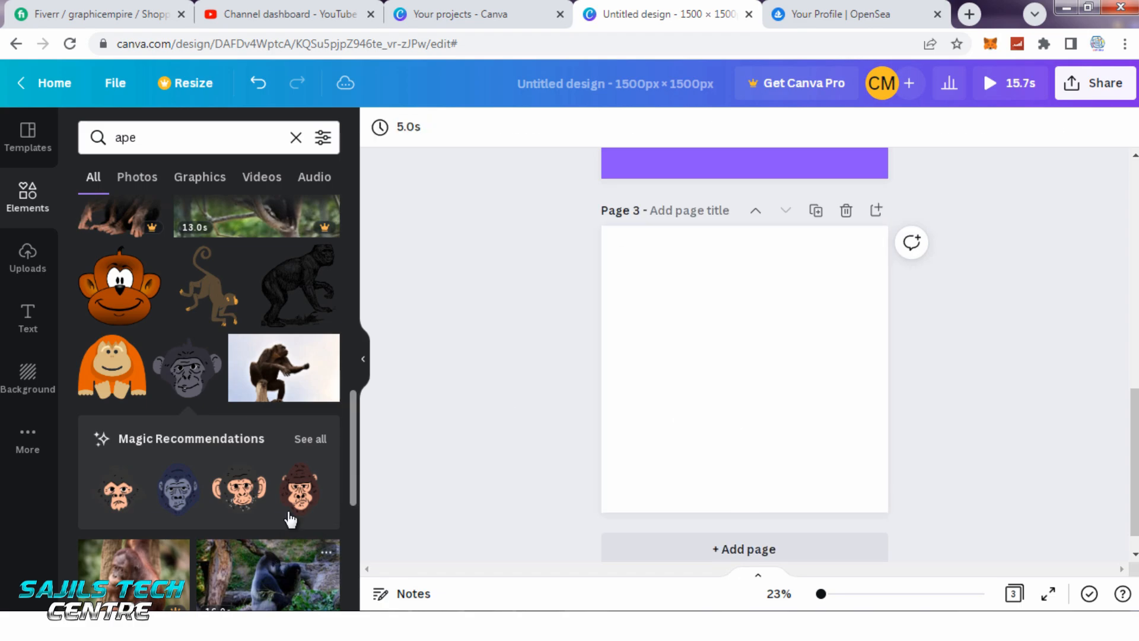
click(299, 490)
Enlarge the gorilla head to almost the full height of page 3 and centre it on the page.
drag(788, 426, 908, 537)
drag(824, 441, 779, 375)
drag(833, 485, 862, 517)
drag(811, 447, 796, 435)
Recolour the gorilla head's fur light blue.
click(407, 127)
click(229, 458)
key(Escape)
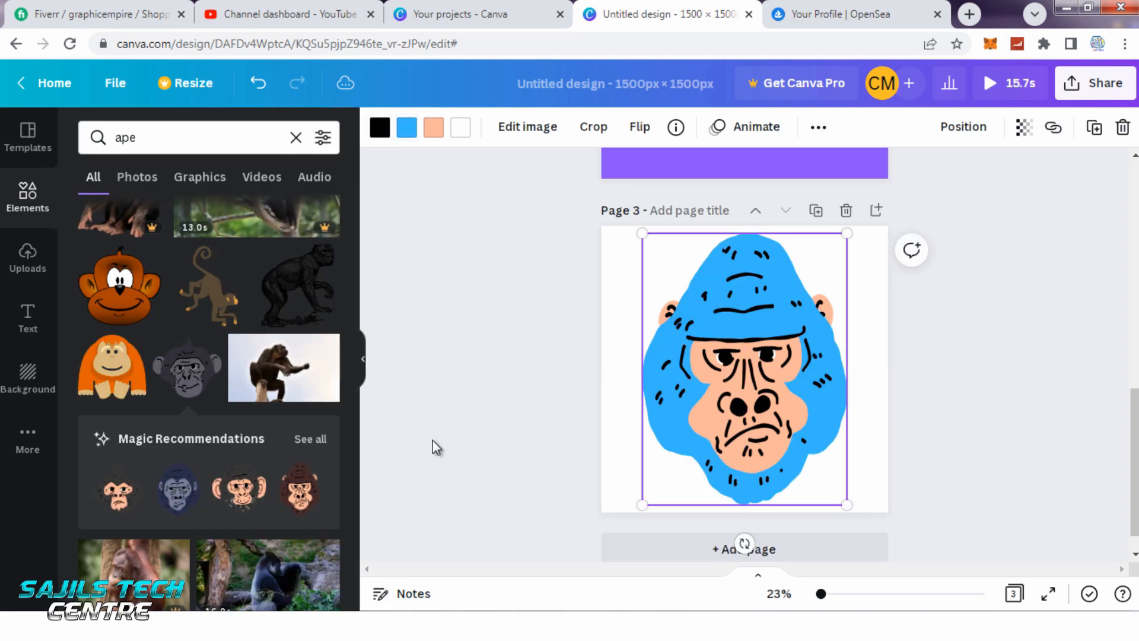
click(825, 12)
click(468, 11)
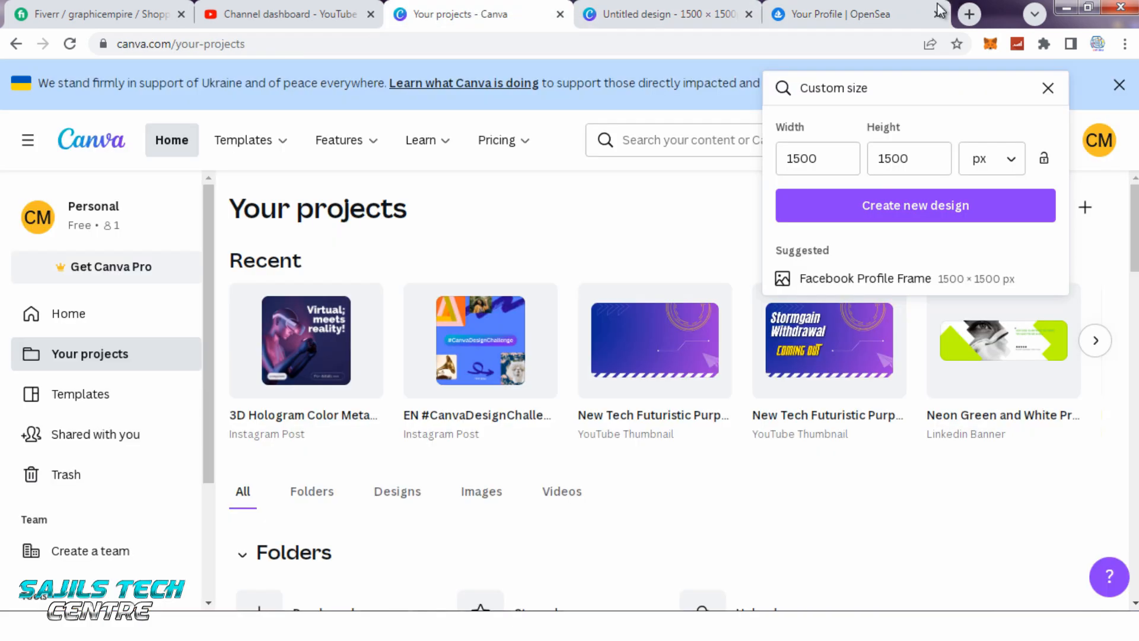
click(686, 9)
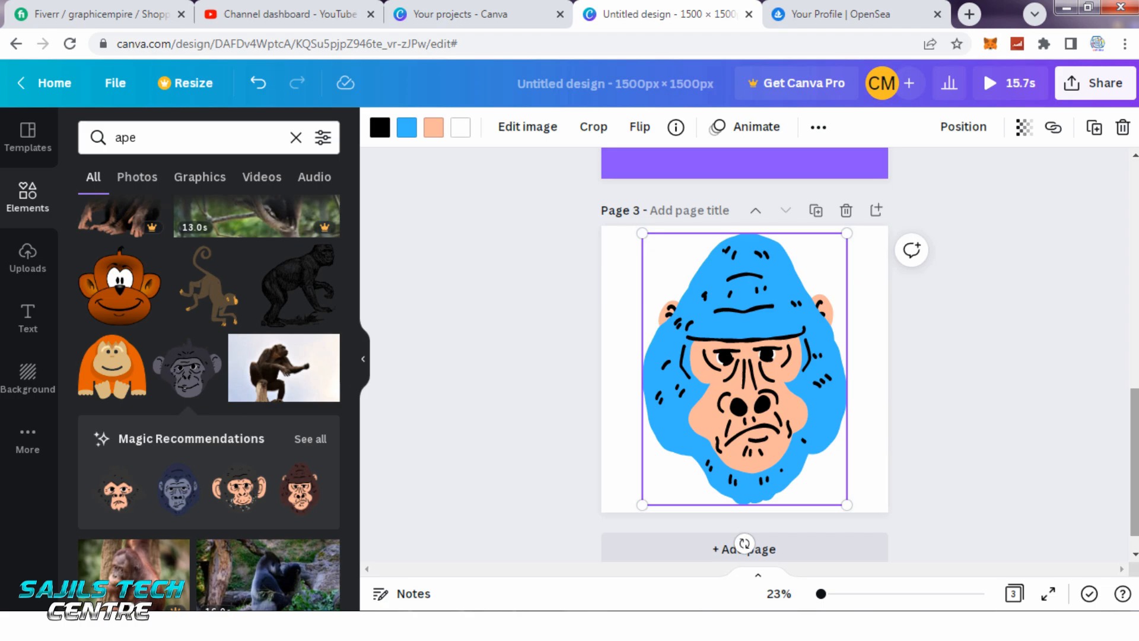
scroll(893, 415, up, 3)
scroll(893, 415, down, 3)
click(891, 414)
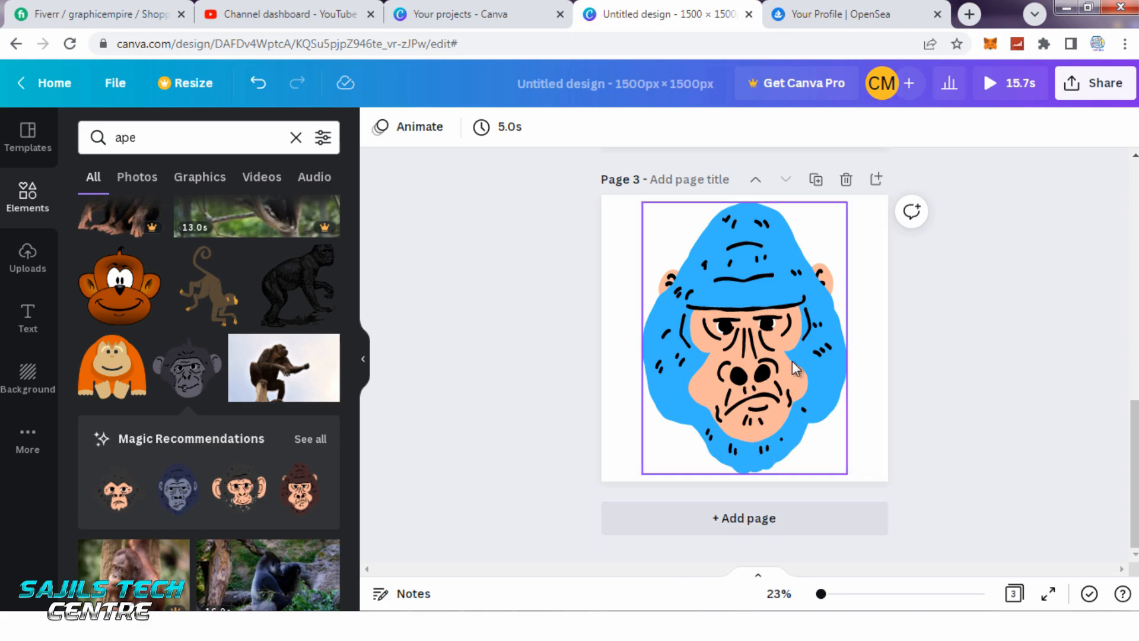
Search the elements for "hat" and add the multicoloured propeller cap to page 3.
click(191, 143)
click(100, 139)
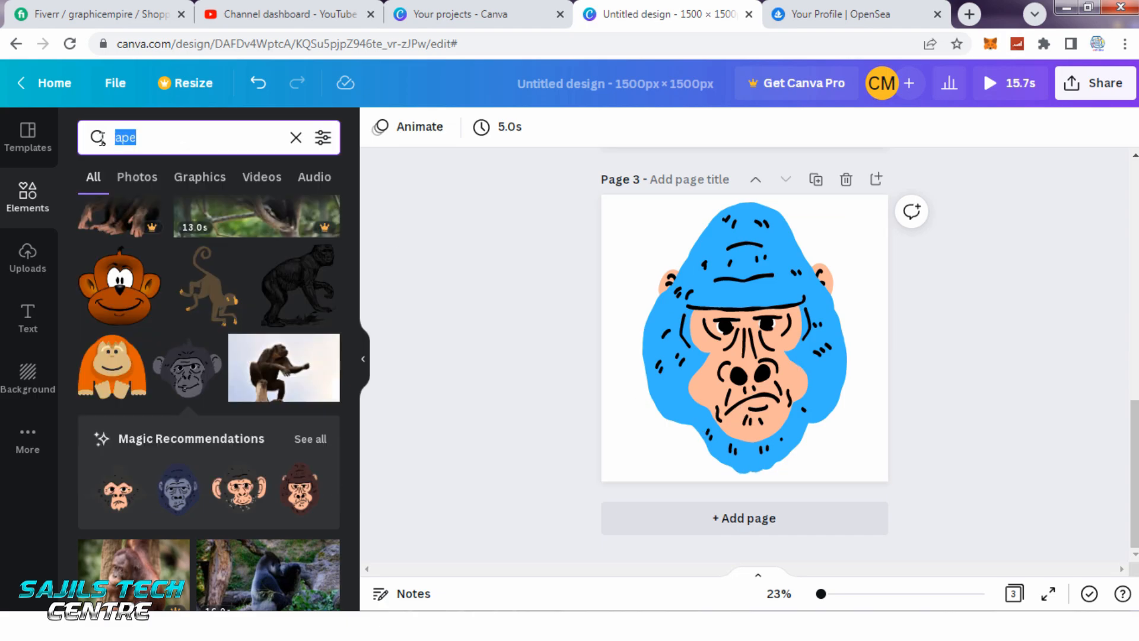
text(ha)
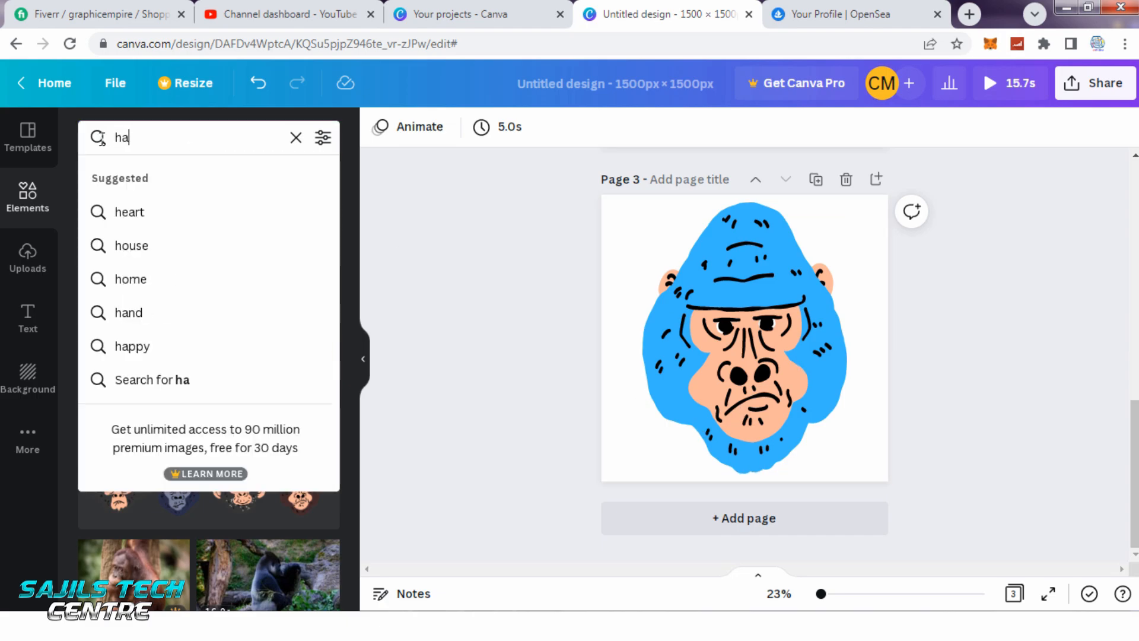
text(t)
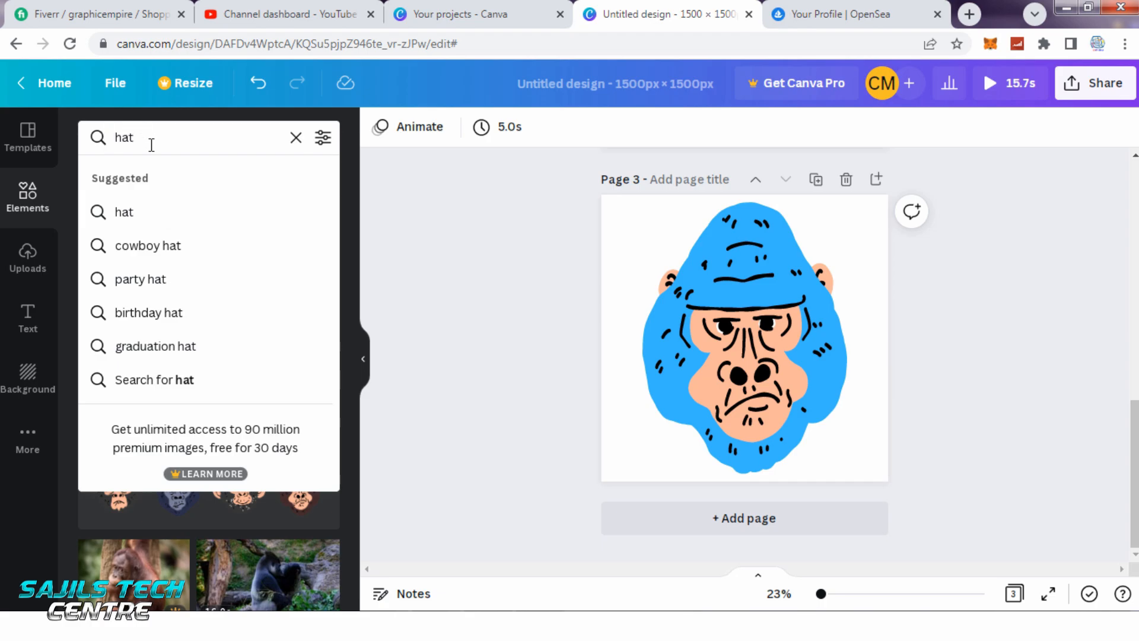
click(181, 211)
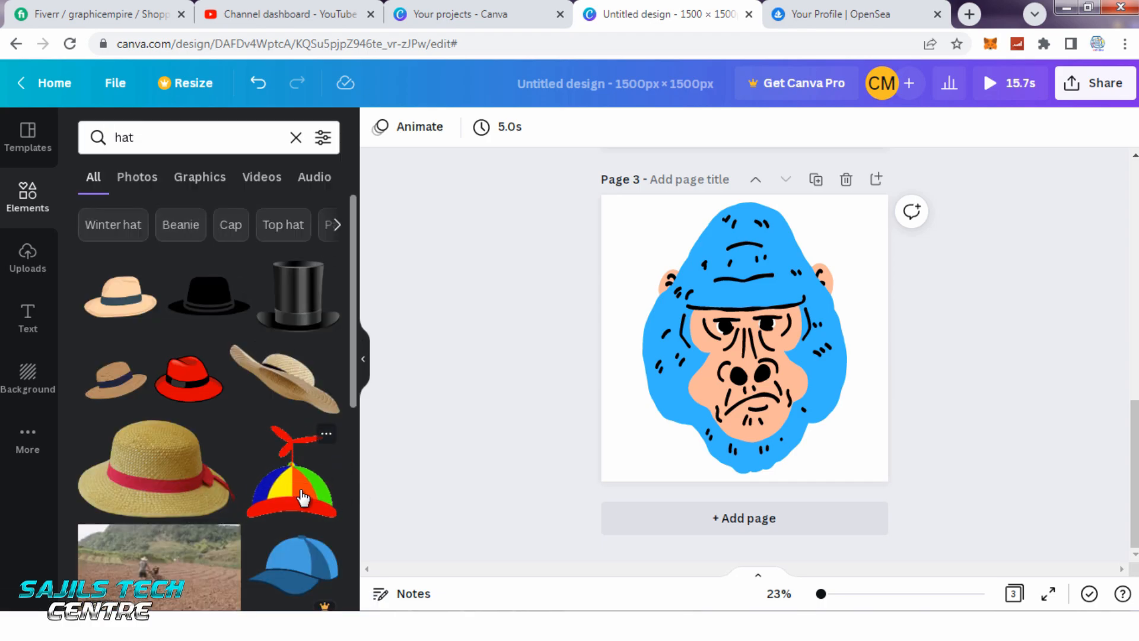
click(304, 497)
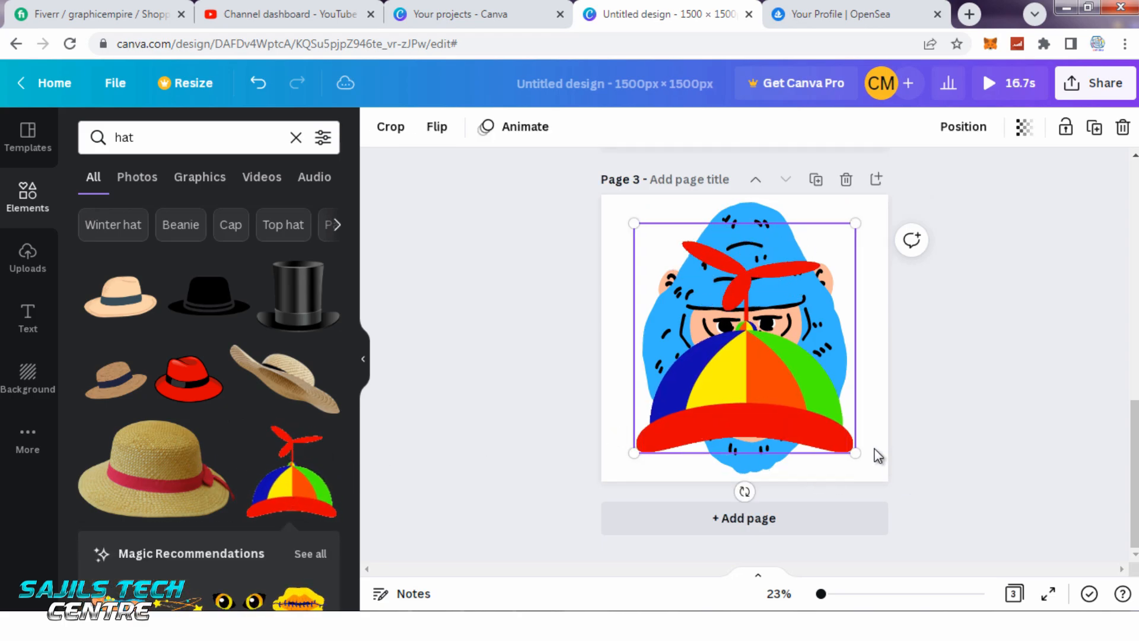
Shrink the propeller cap and the gorilla head, and fit the cap centred on top of the head within the page.
drag(838, 432, 751, 237)
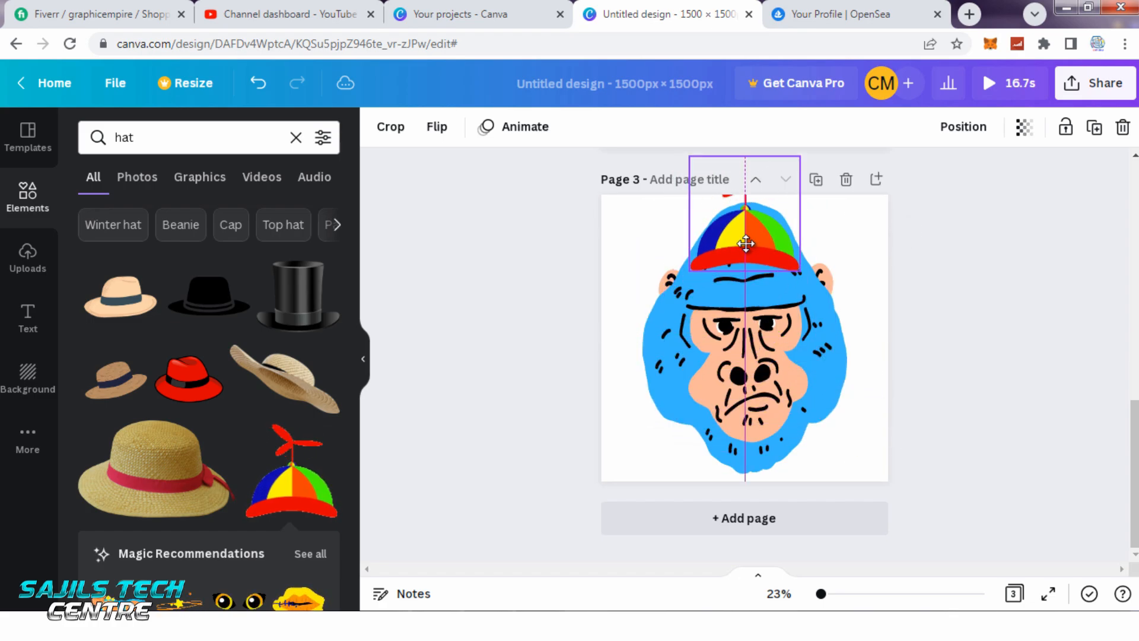
click(799, 366)
drag(846, 468, 801, 410)
drag(763, 372, 787, 413)
click(954, 418)
drag(754, 231, 754, 261)
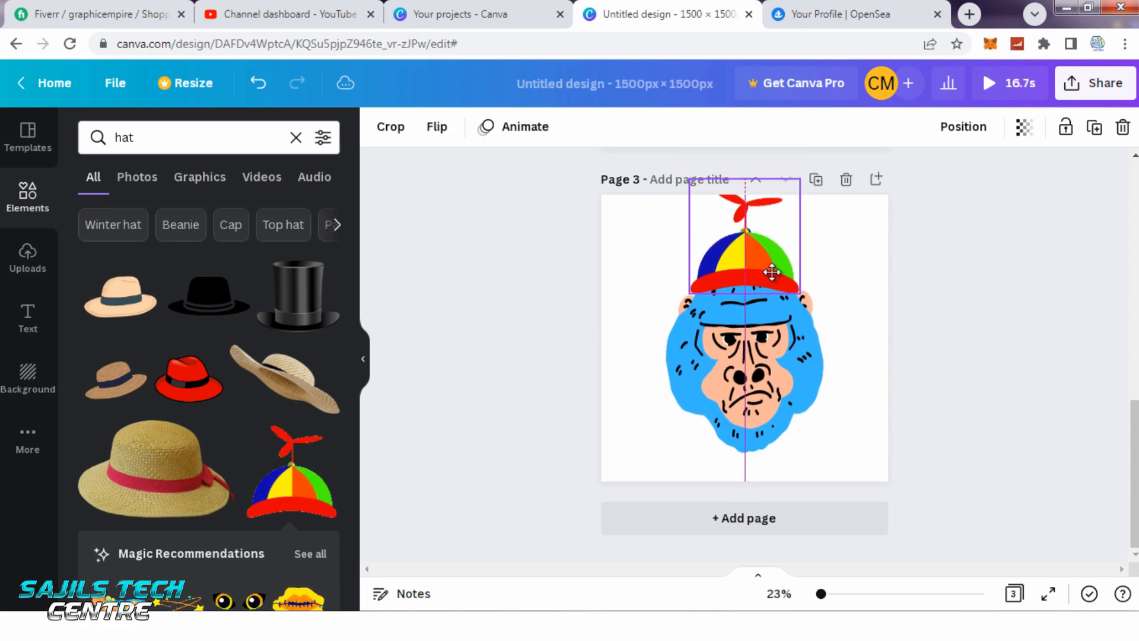
drag(793, 303, 770, 281)
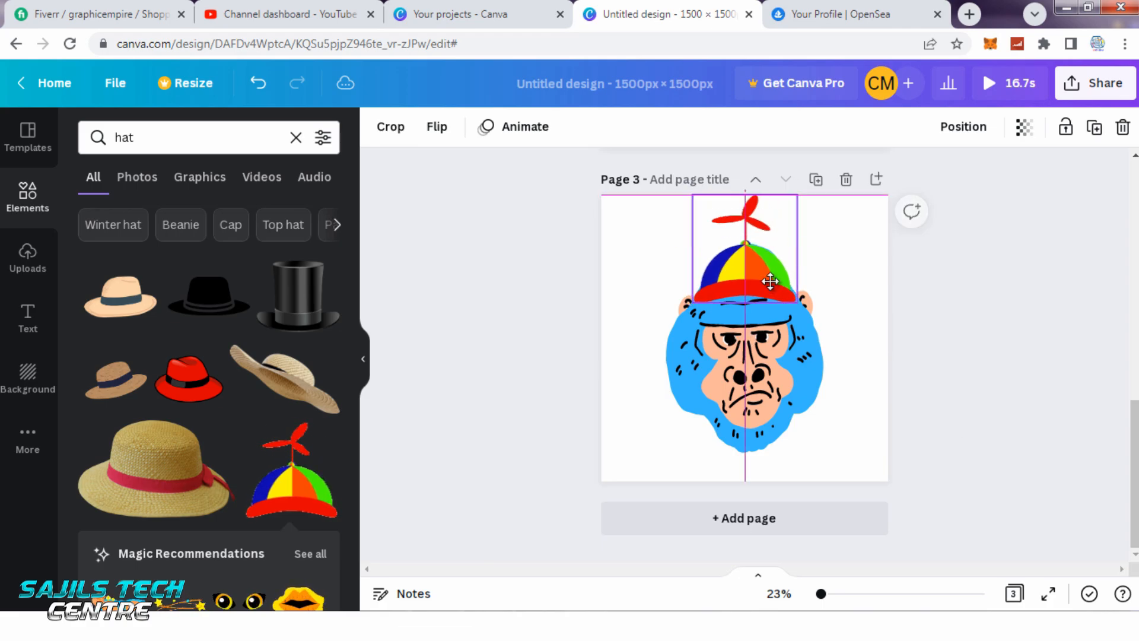
click(969, 373)
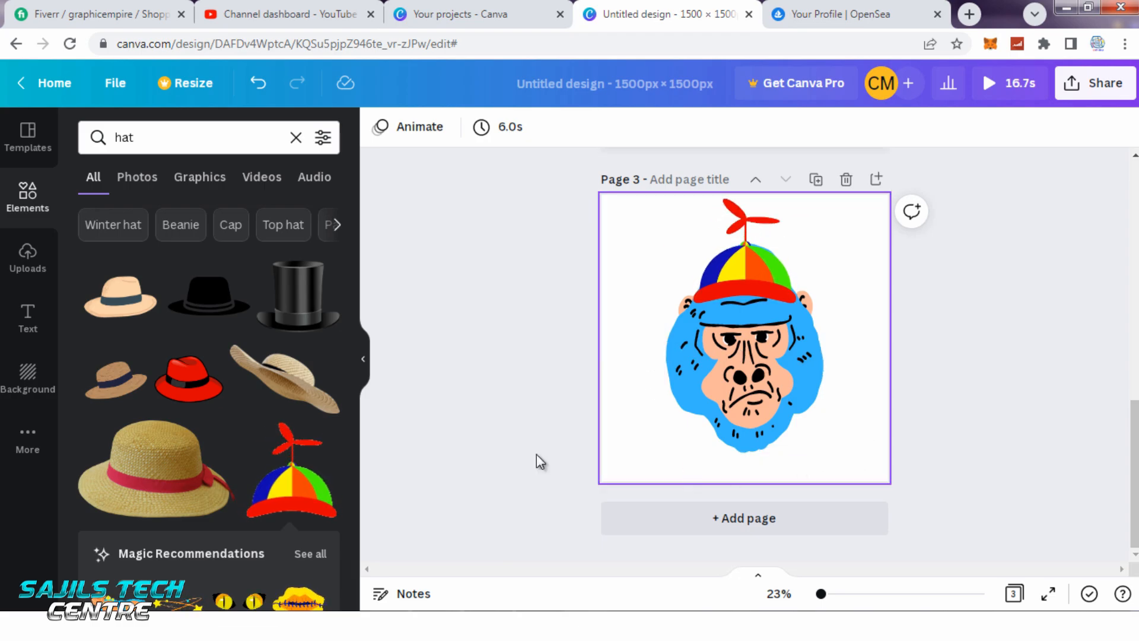
Add the yellow cat eyes from the Magic Recommendations, shrink them and align them over the gorilla's own eyes.
scroll(283, 492, down, 2)
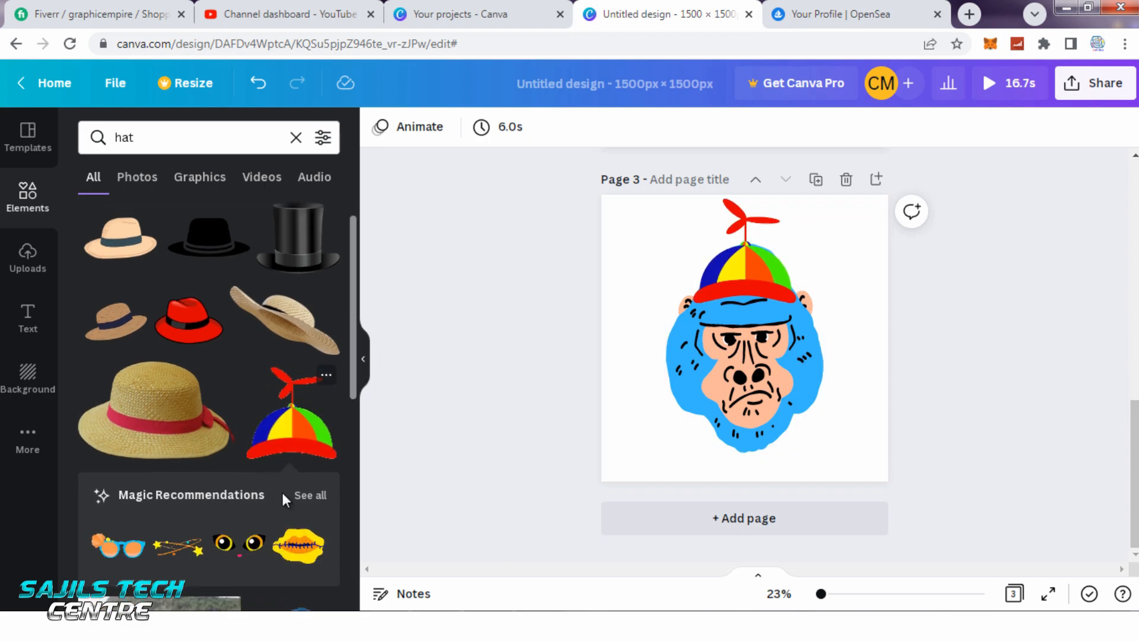
click(233, 531)
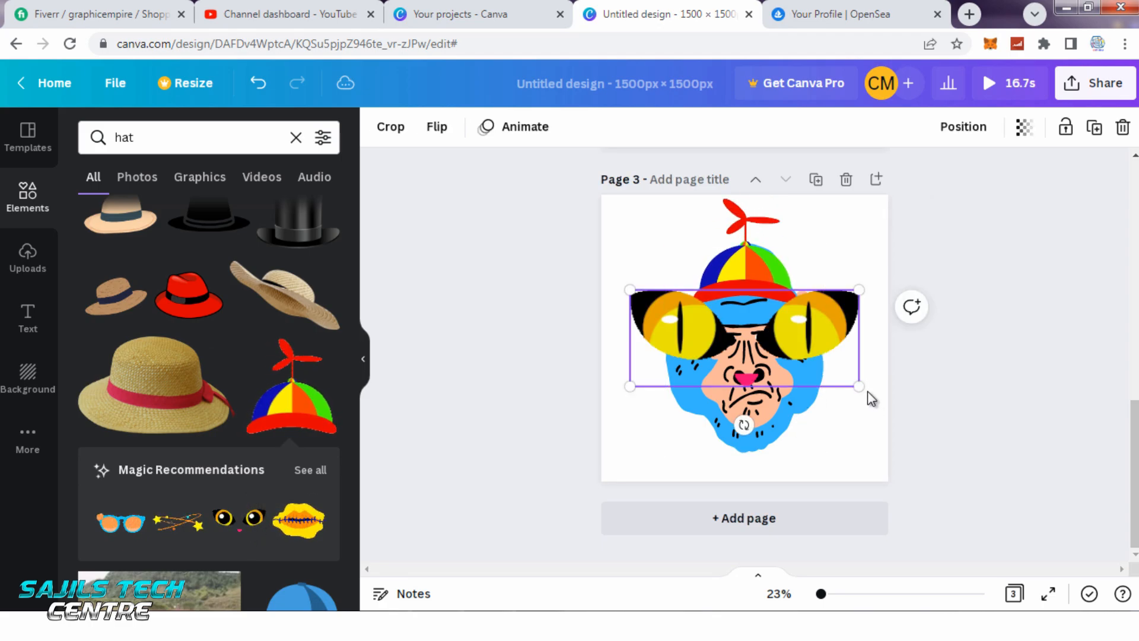
drag(857, 385, 772, 326)
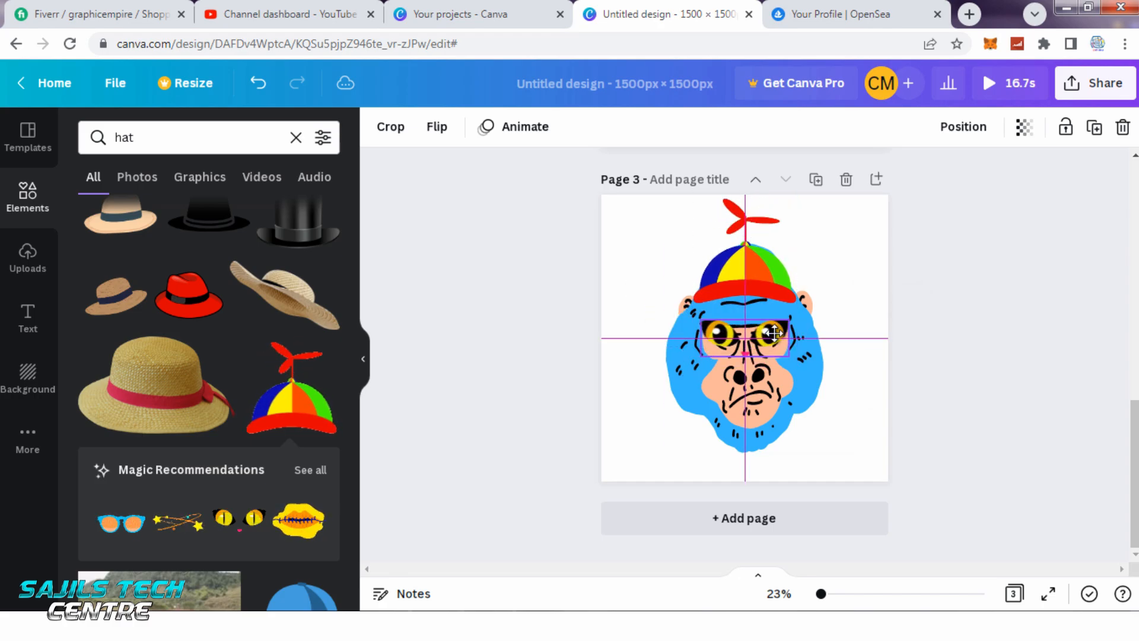
click(984, 364)
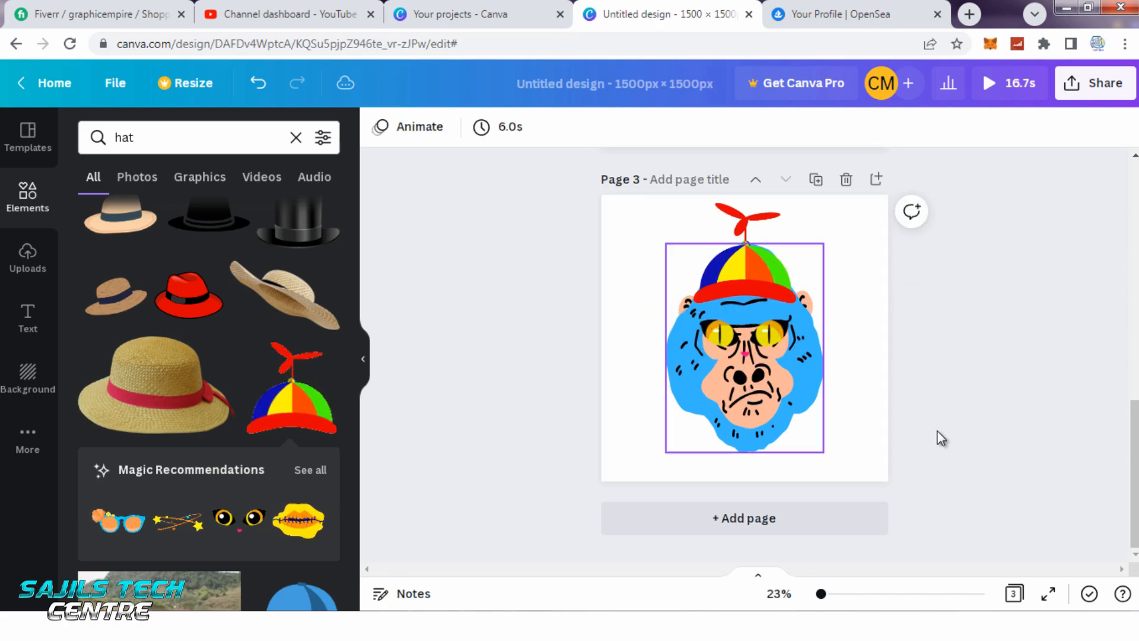
click(774, 339)
drag(775, 340, 777, 347)
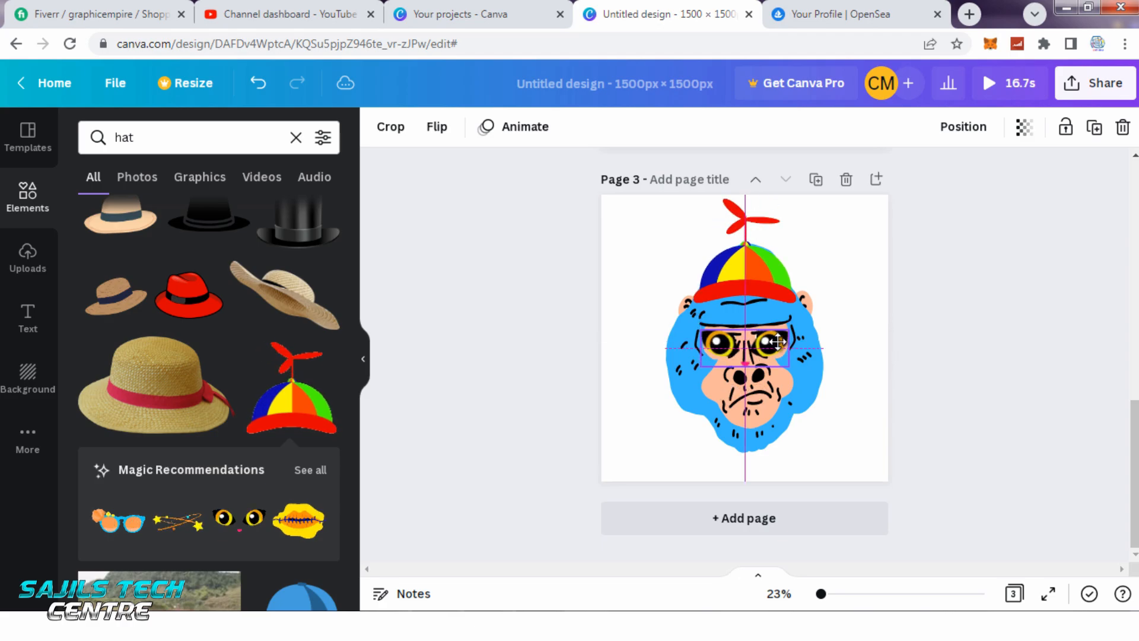
click(970, 380)
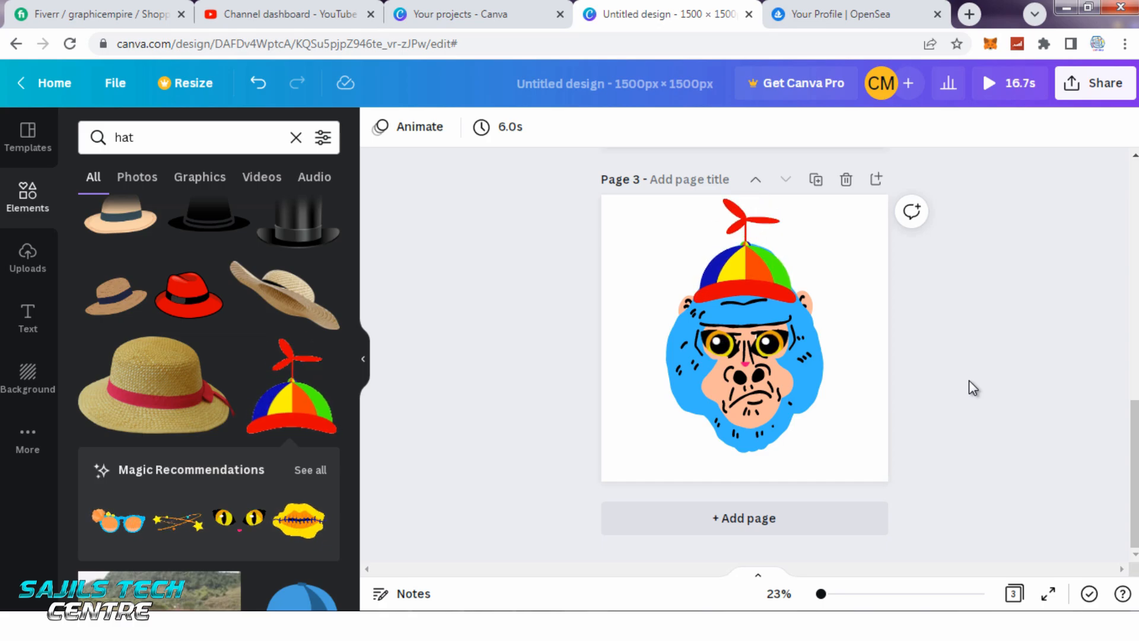
Try orange, turquoise, red and purple backgrounds on page 3, and set the page background to coral red.
click(873, 401)
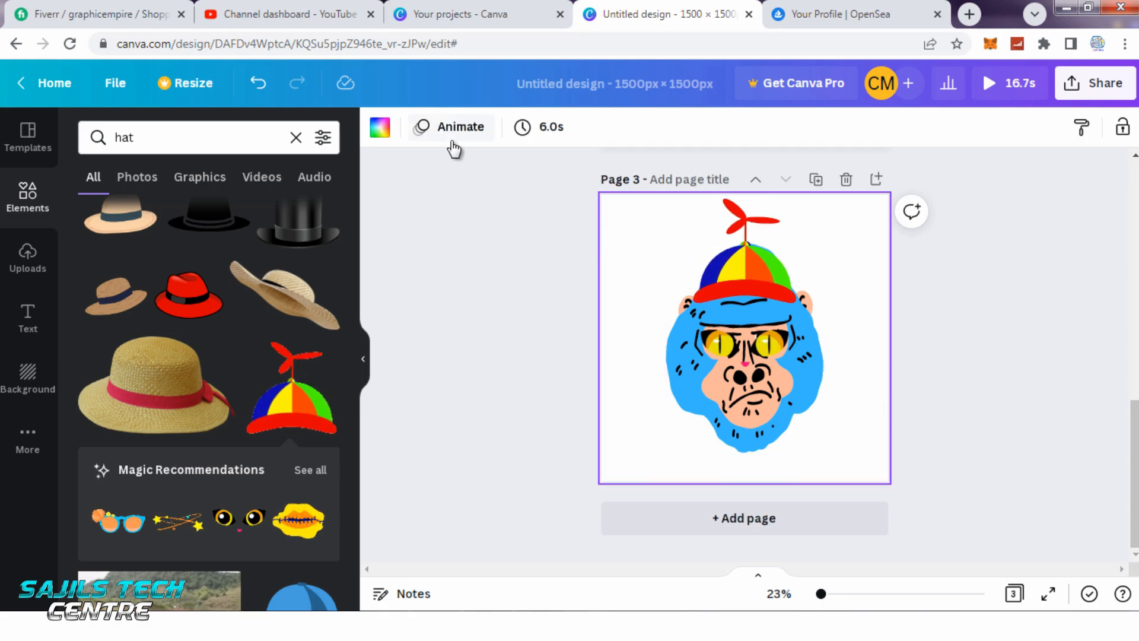
click(376, 135)
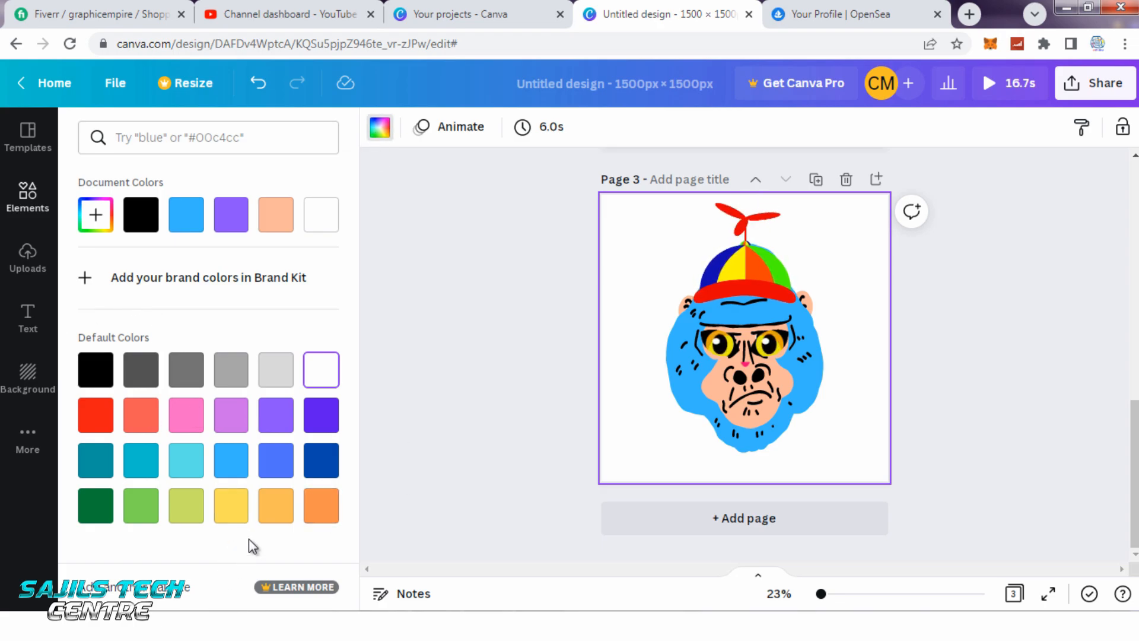
click(231, 514)
click(265, 512)
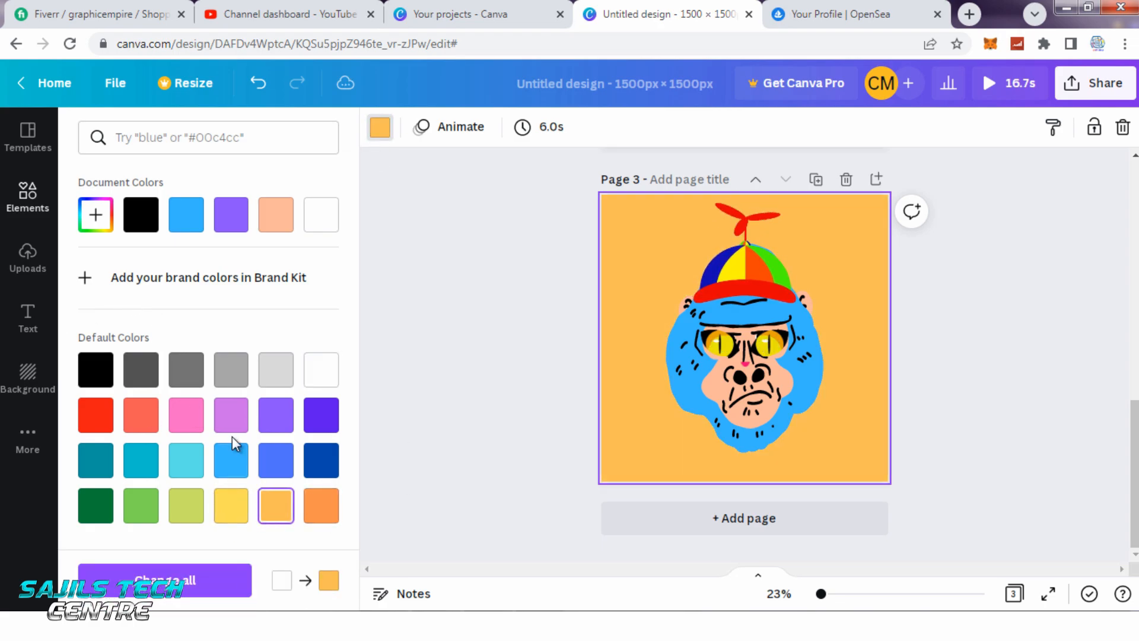
click(151, 472)
click(186, 460)
click(148, 460)
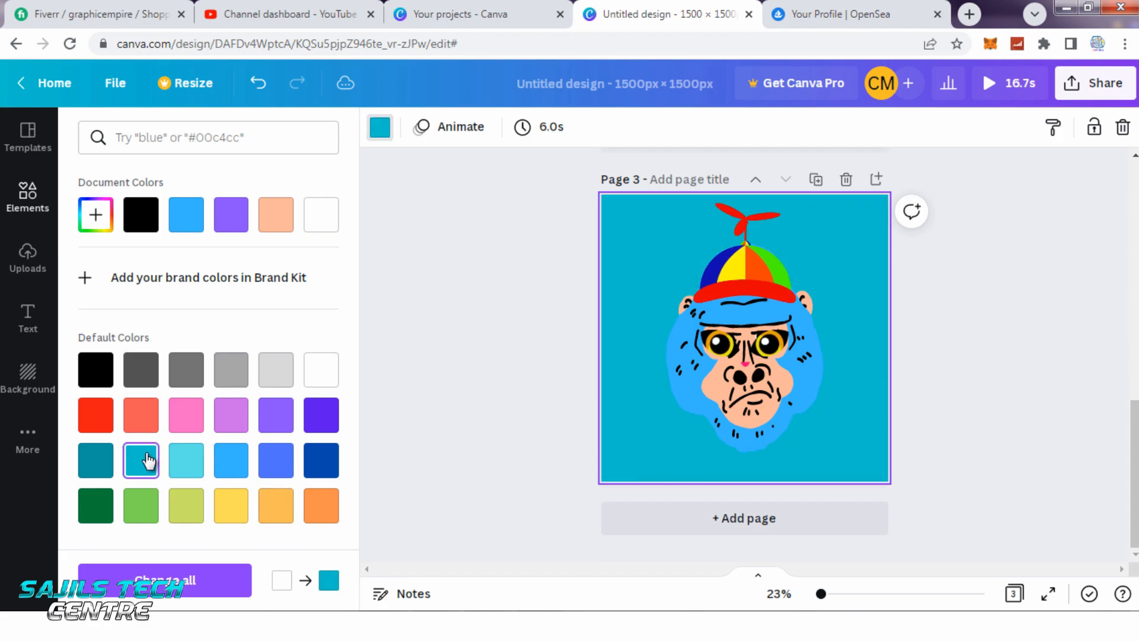
click(137, 419)
click(83, 417)
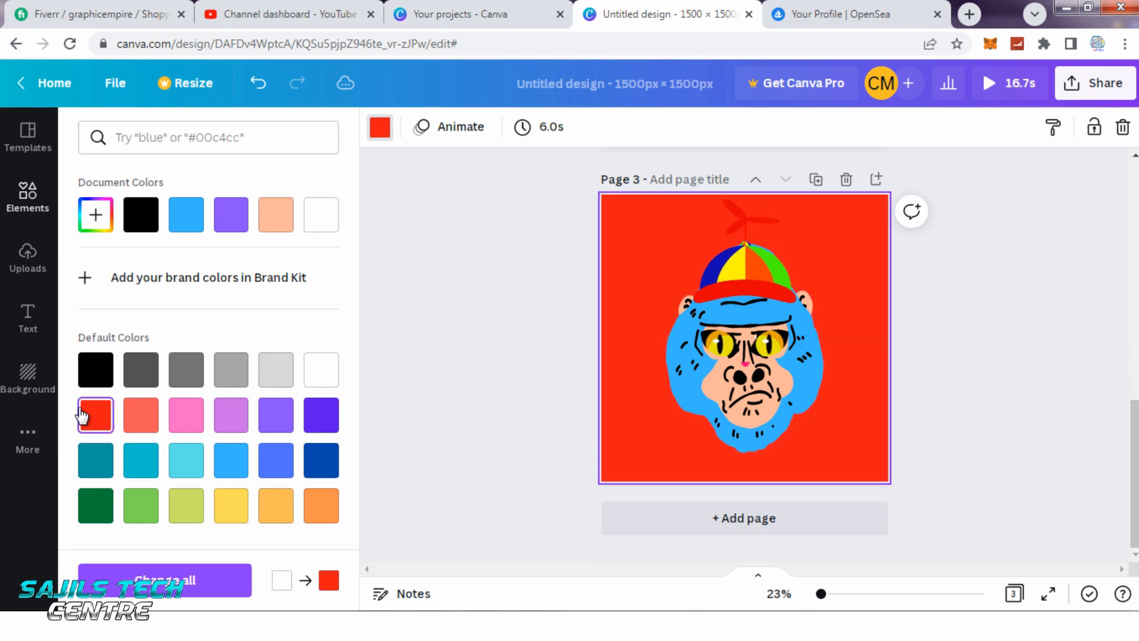
click(276, 415)
click(232, 419)
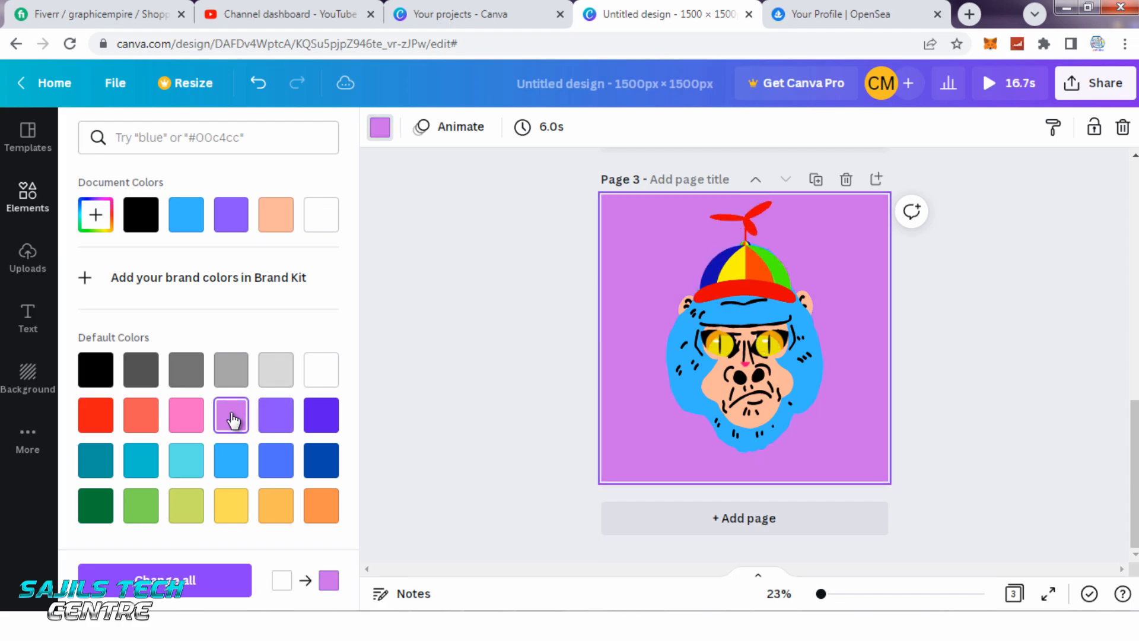
click(152, 421)
click(187, 420)
click(229, 416)
click(138, 419)
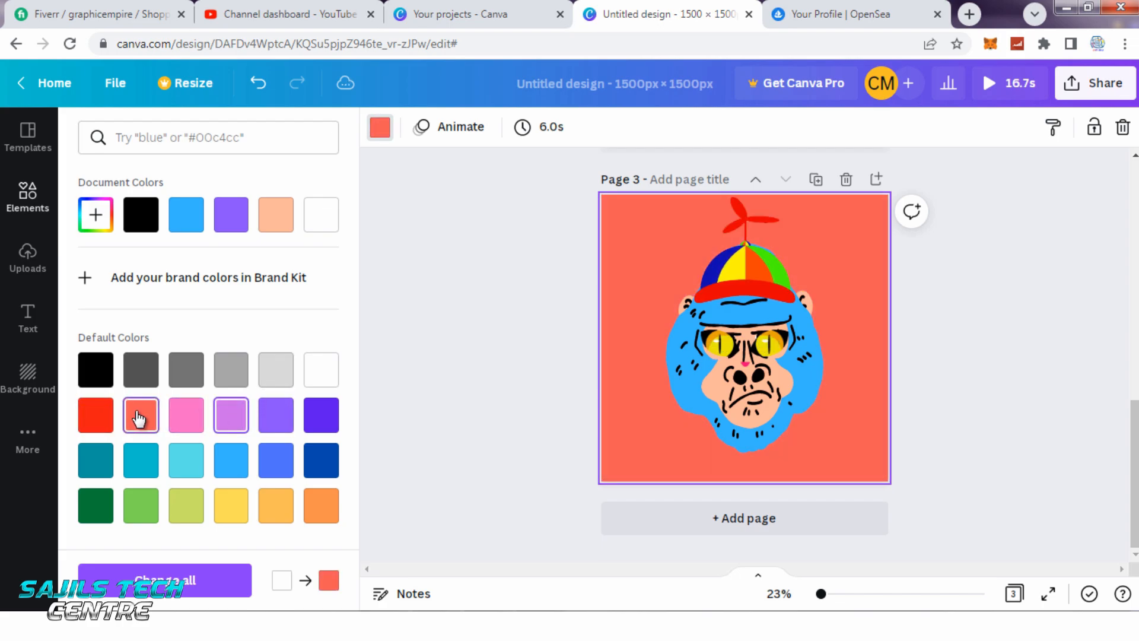
click(476, 355)
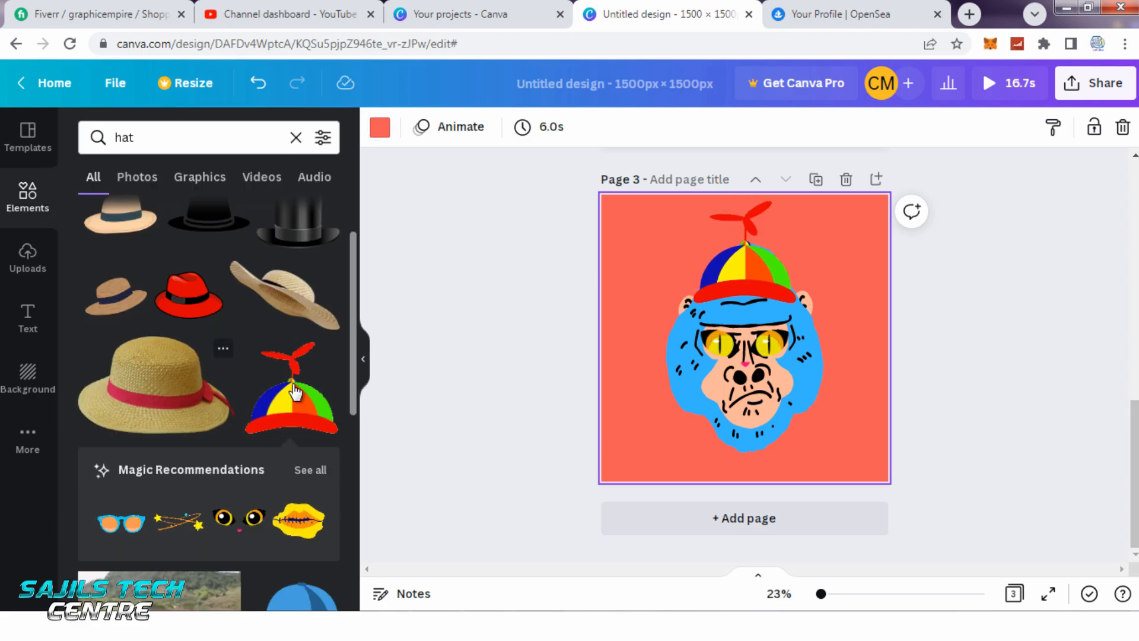
scroll(295, 391, down, 4)
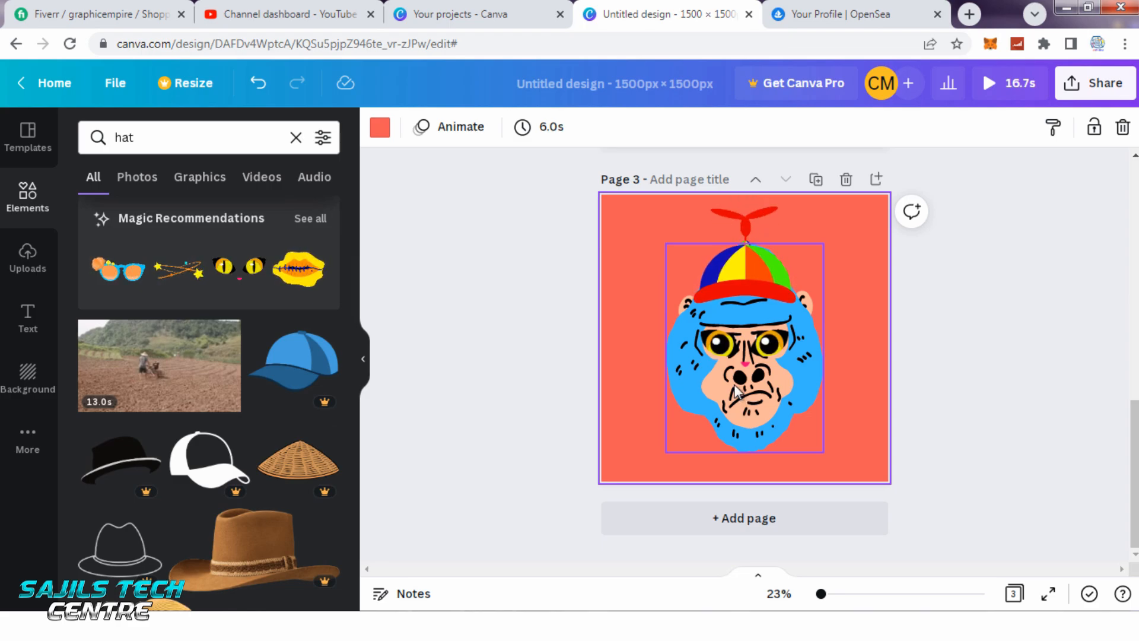
click(750, 338)
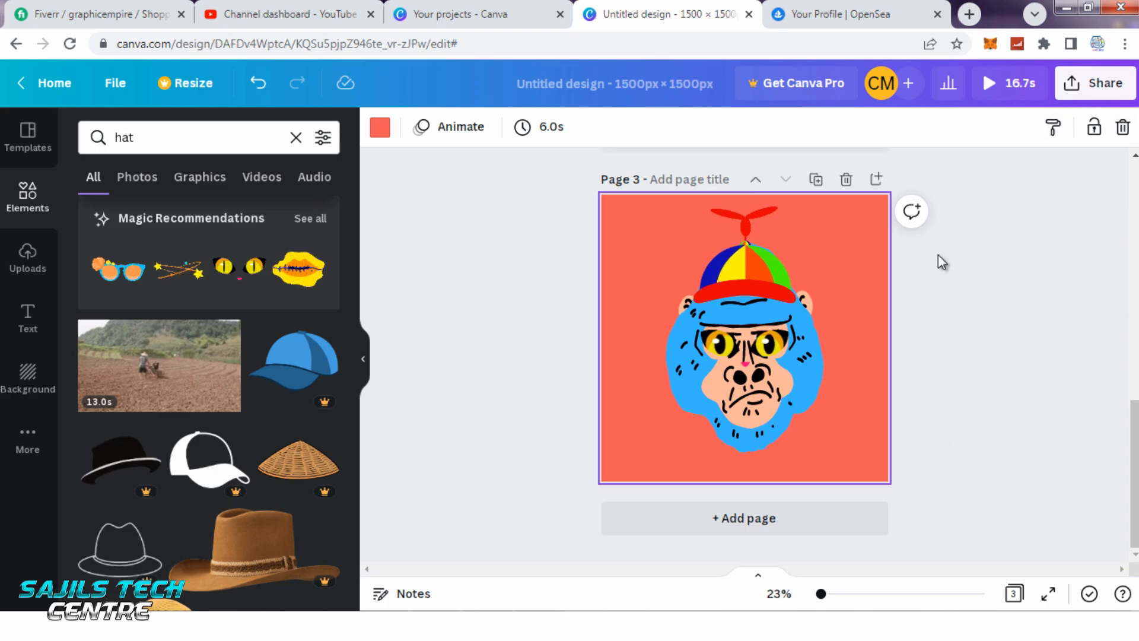
Download all three pages as PNG, and close the gorilla image preview and the archive window.
click(1098, 94)
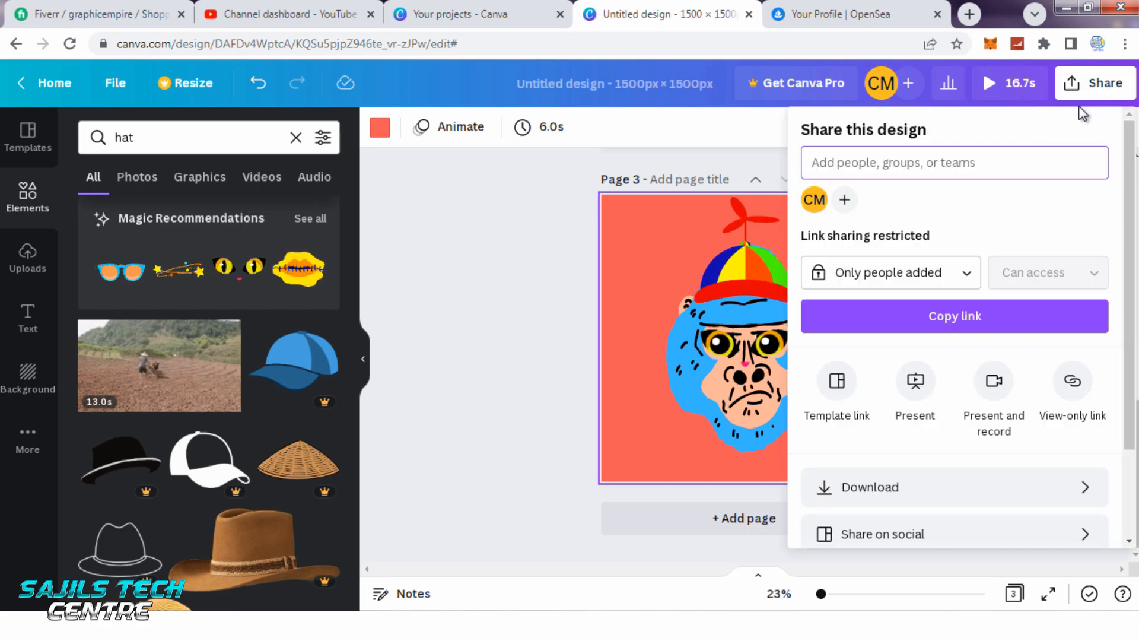
click(924, 488)
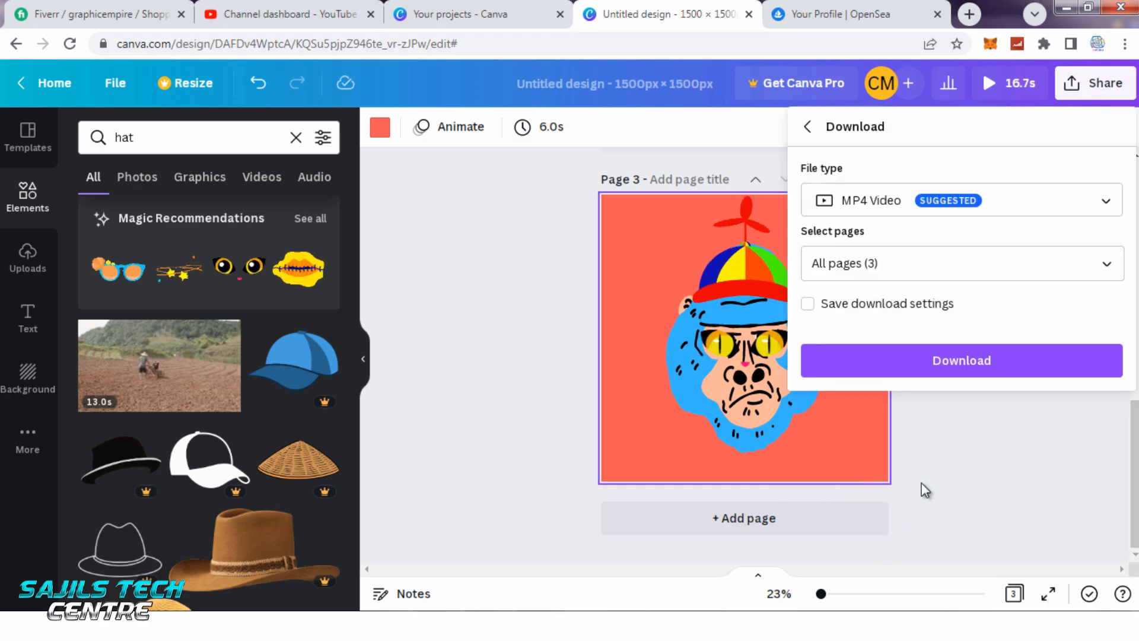
click(1000, 212)
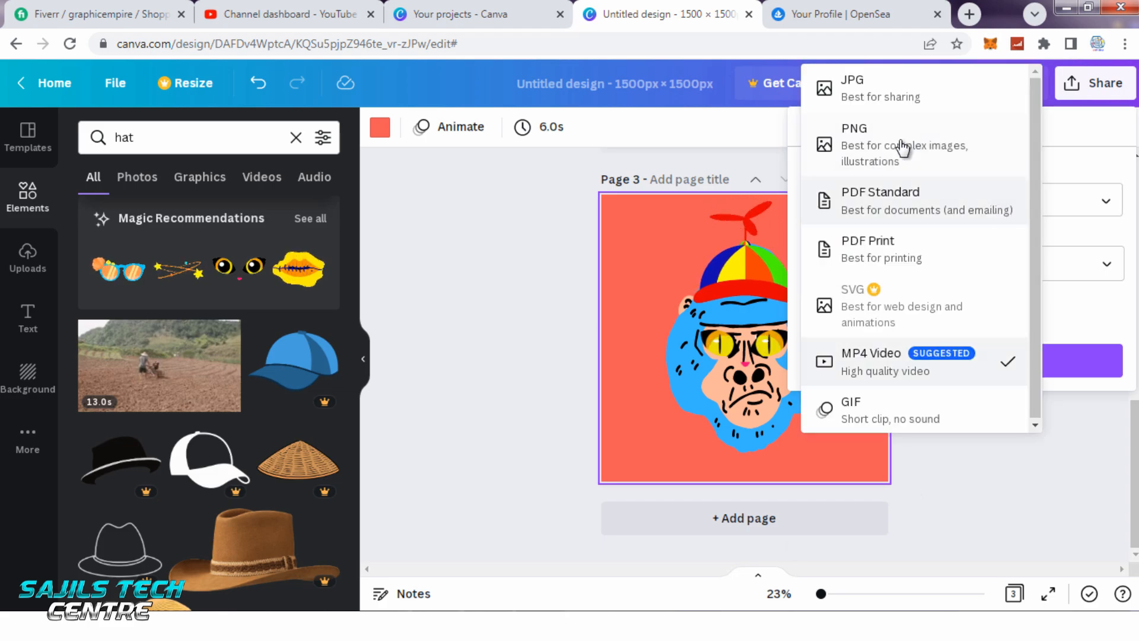
click(857, 153)
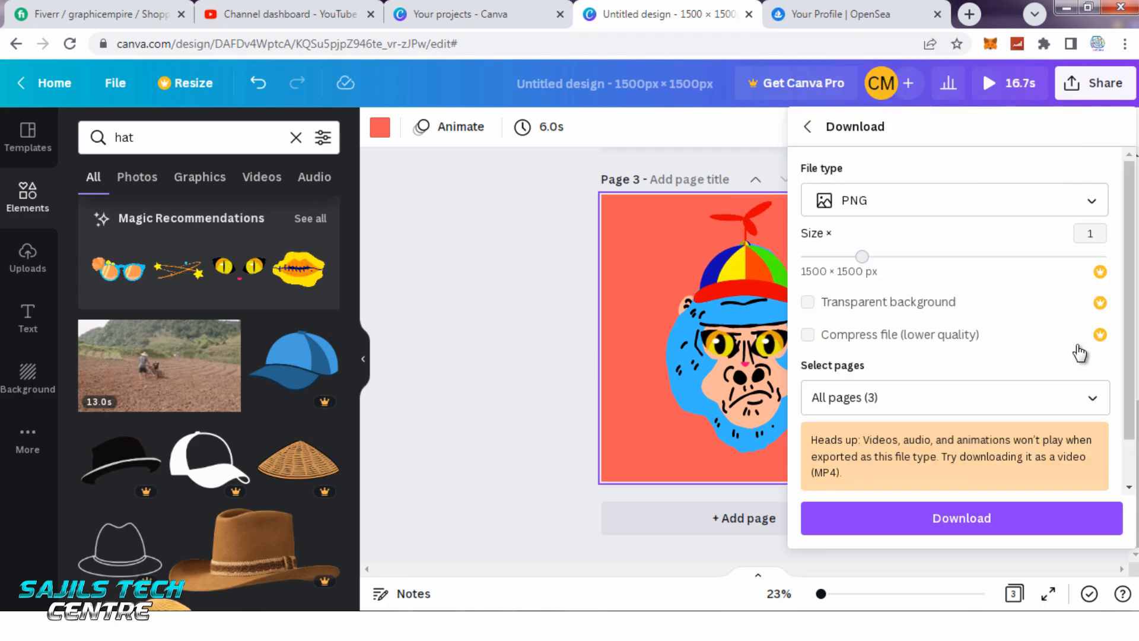
click(978, 521)
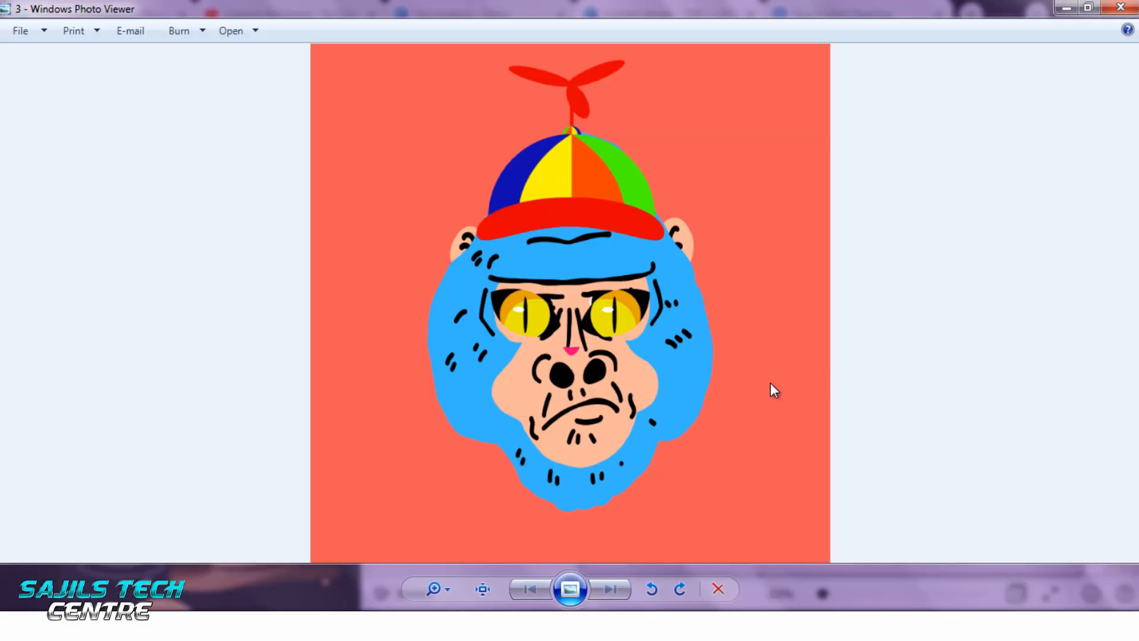
click(1129, 9)
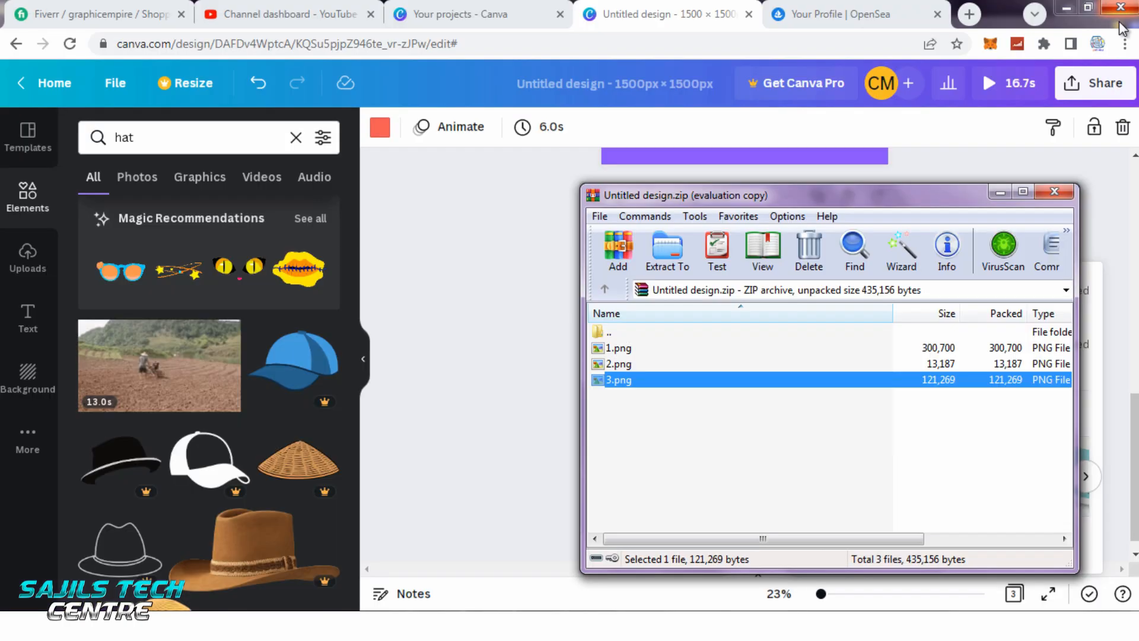
click(1057, 190)
Delete the empty purple page 2 between the dog and gorilla pages.
click(970, 245)
drag(1127, 467, 1127, 235)
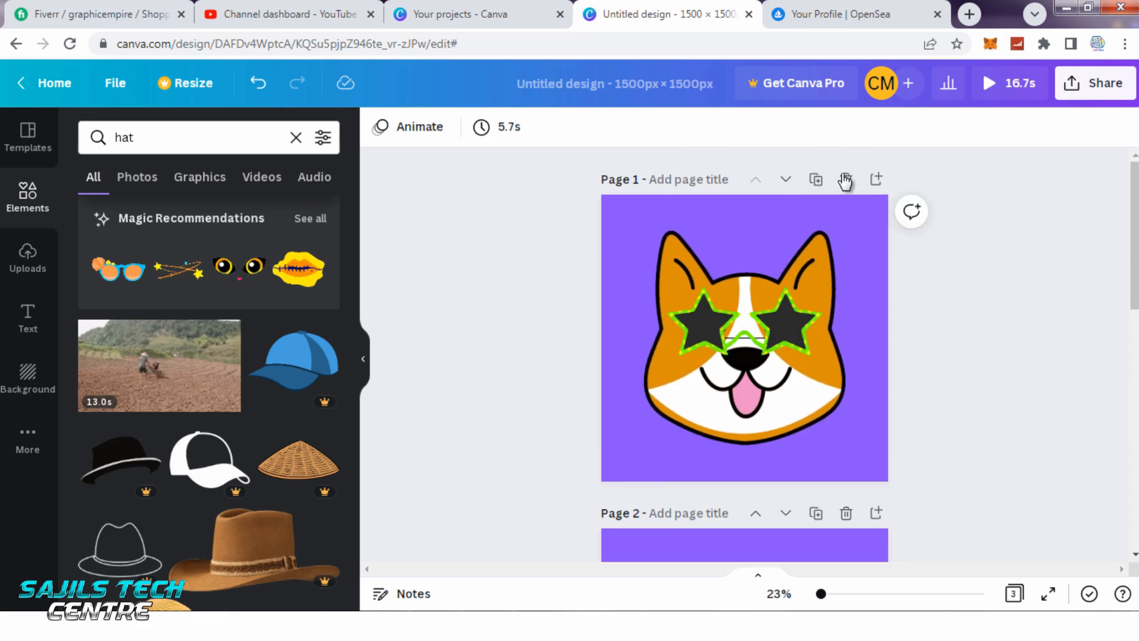
scroll(863, 414, down, 4)
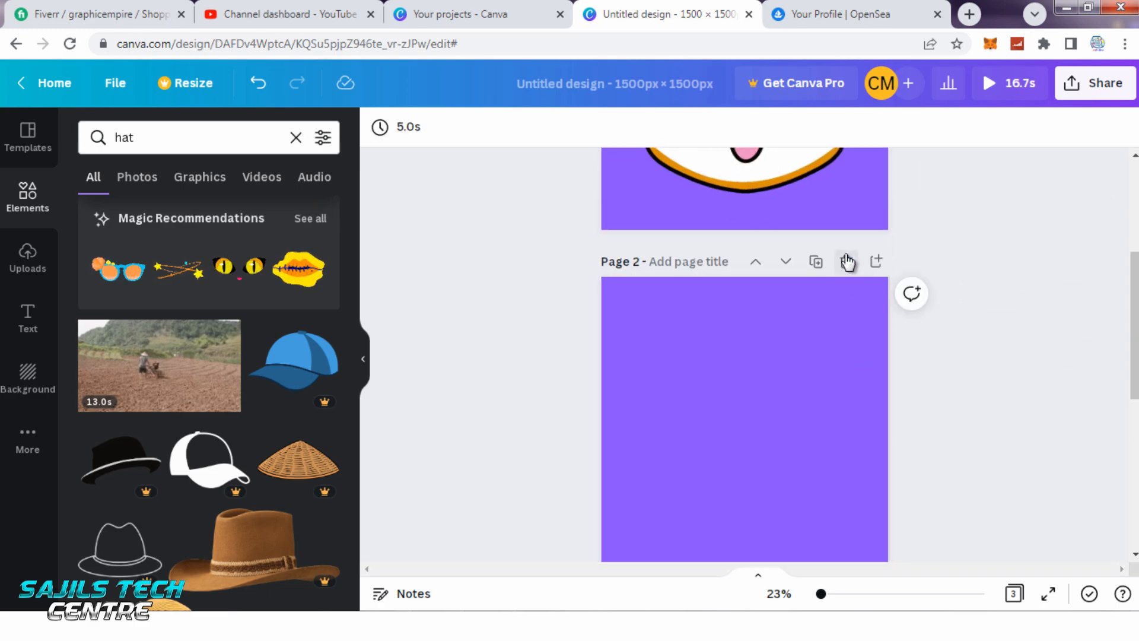
click(847, 262)
scroll(987, 371, down, 2)
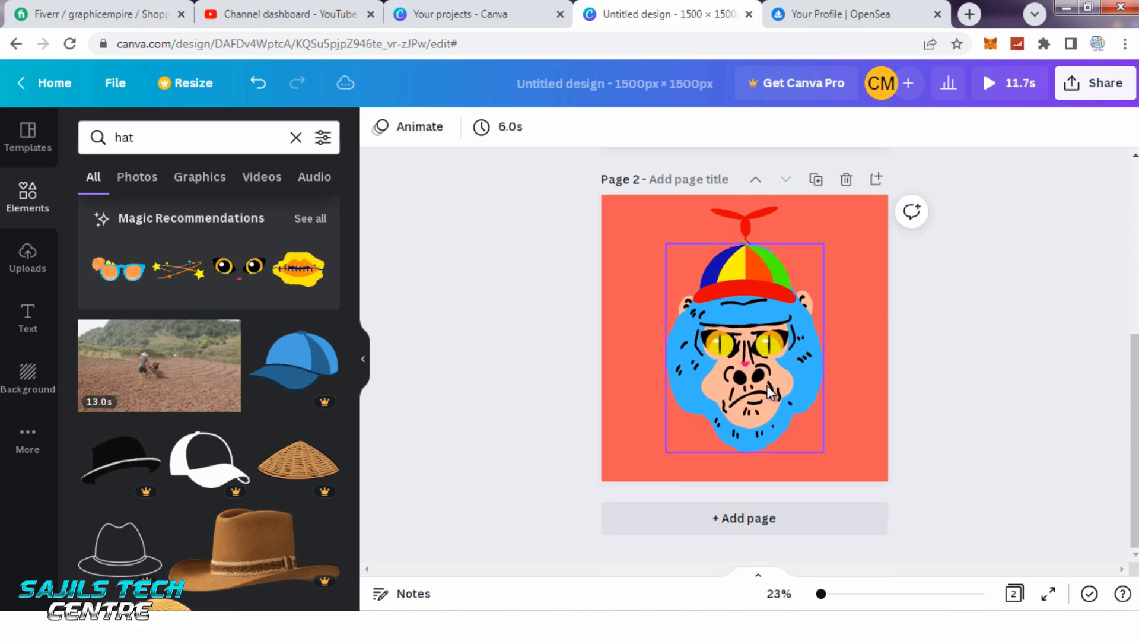
Download the design with the dog and gorilla pages as an MP4 video.
click(881, 390)
click(1106, 89)
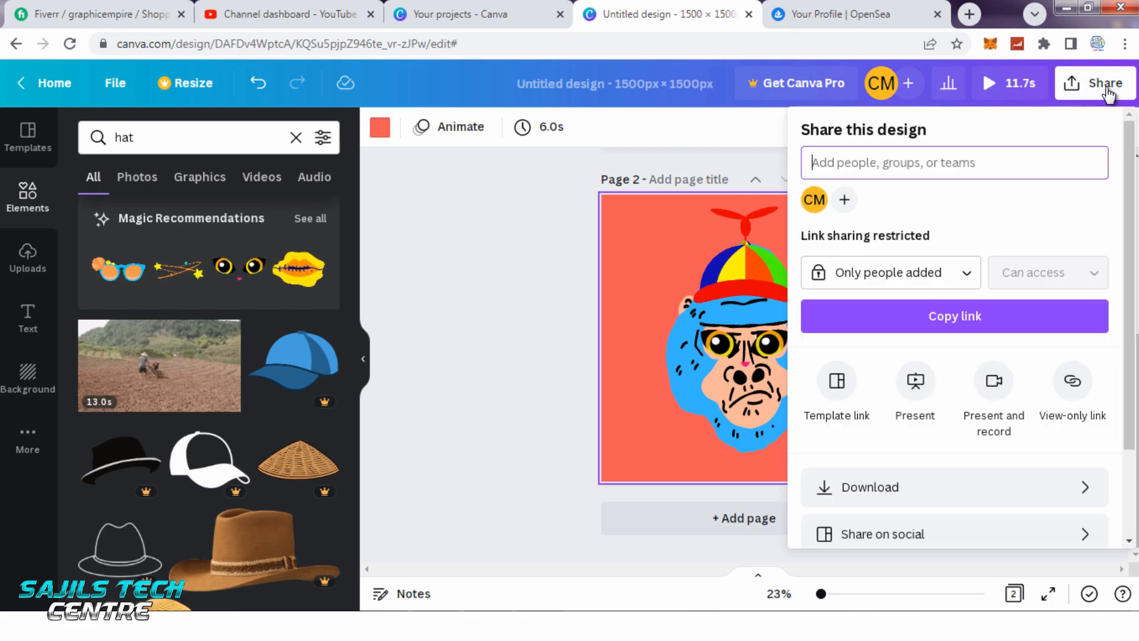
click(906, 488)
click(954, 217)
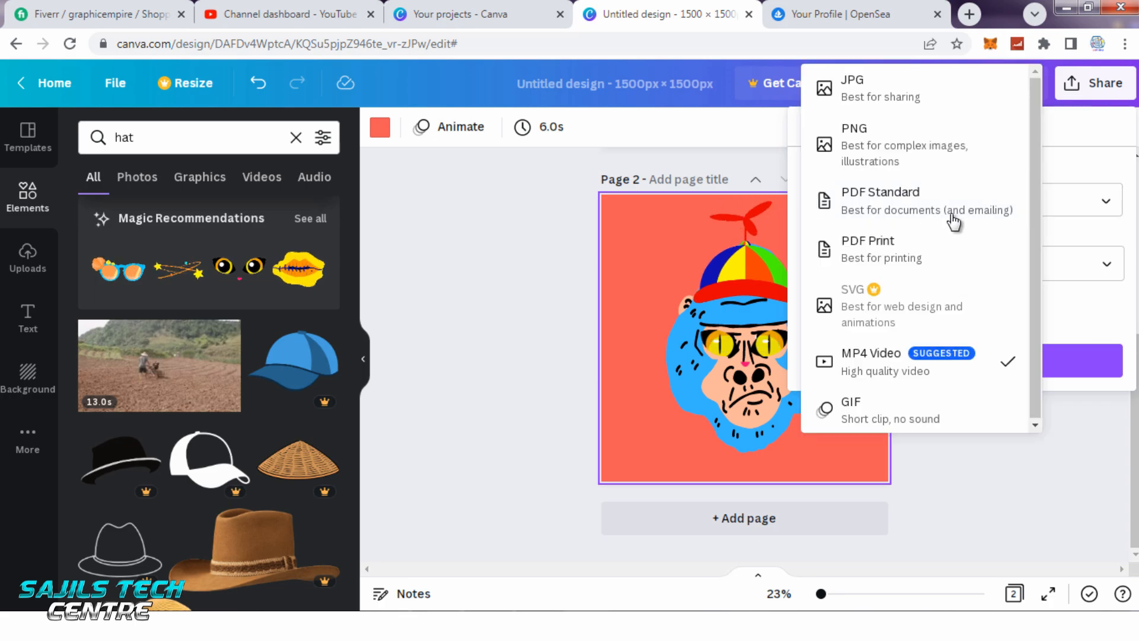
click(1066, 282)
click(942, 200)
click(940, 200)
click(1027, 203)
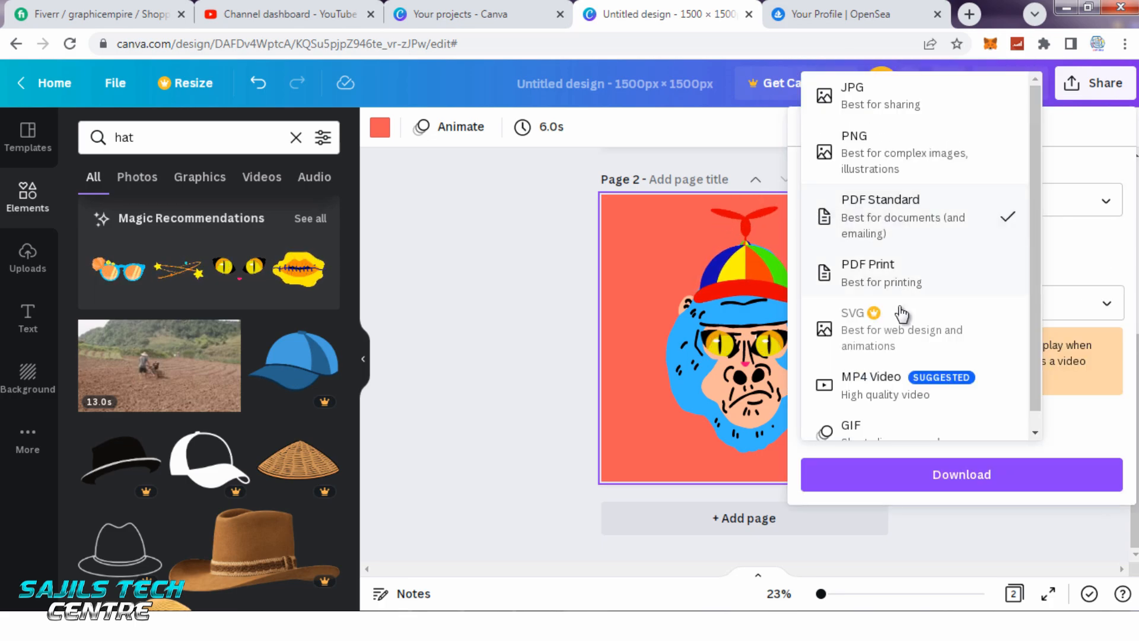
click(888, 380)
click(923, 368)
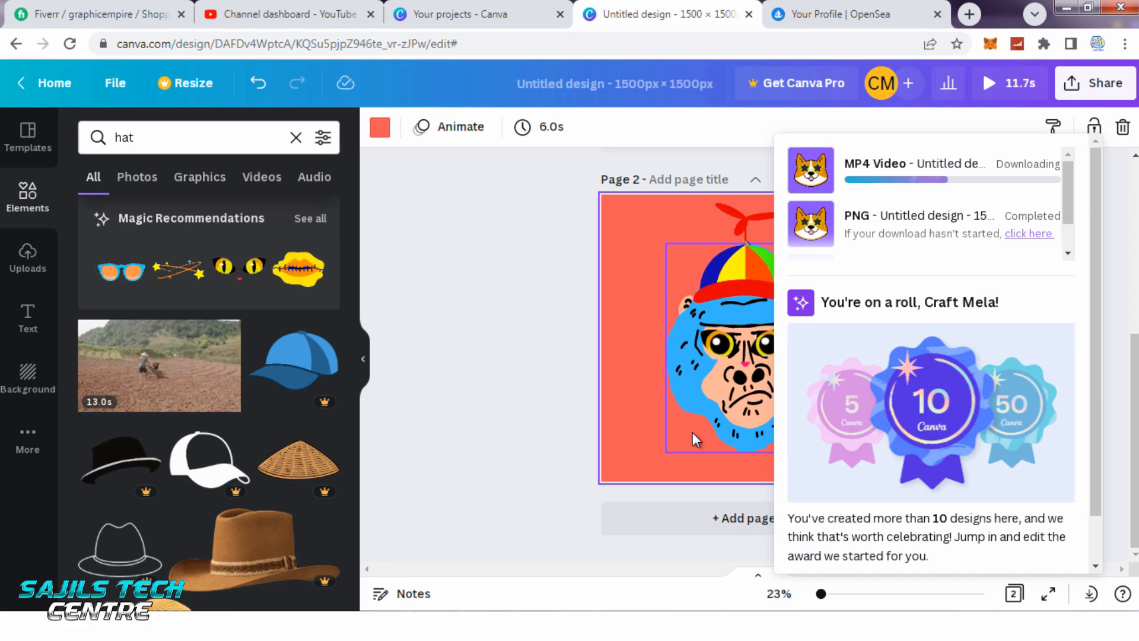
Switch to the OpenSea profile and look through the Cutie Pie - Eva NFTs among the collected items.
click(813, 11)
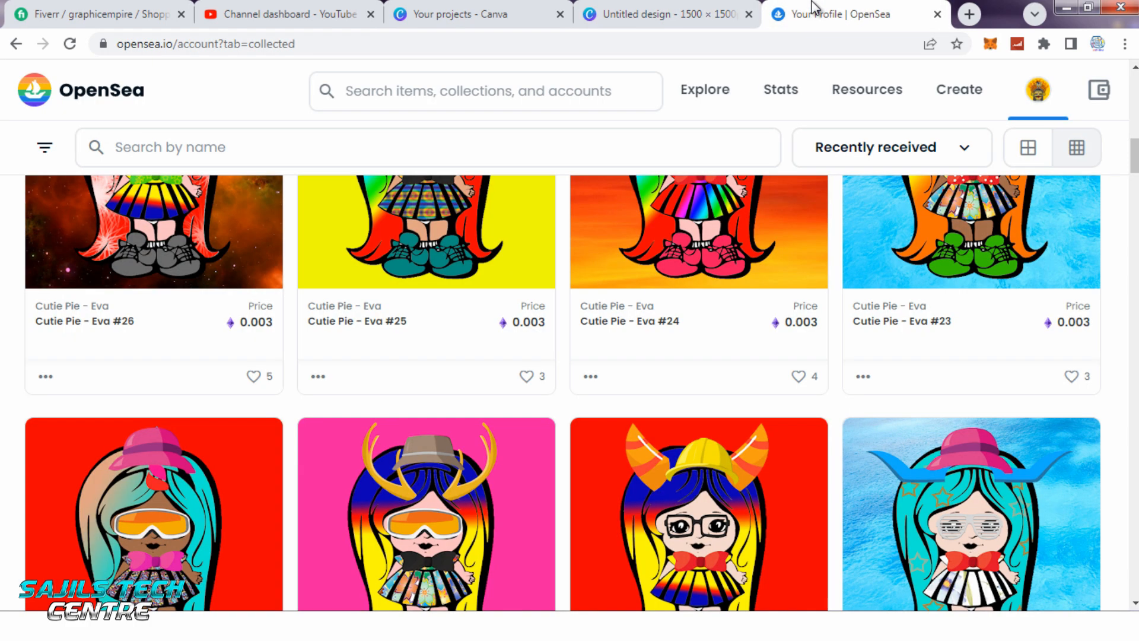
scroll(570, 356, up, 10)
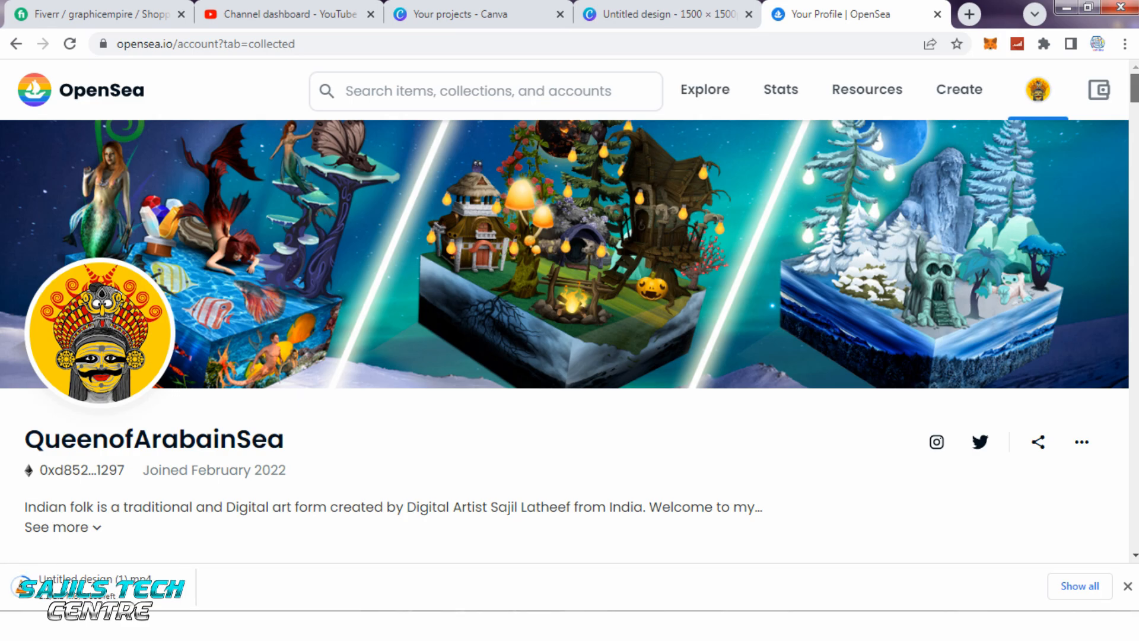
scroll(570, 341, down, 10)
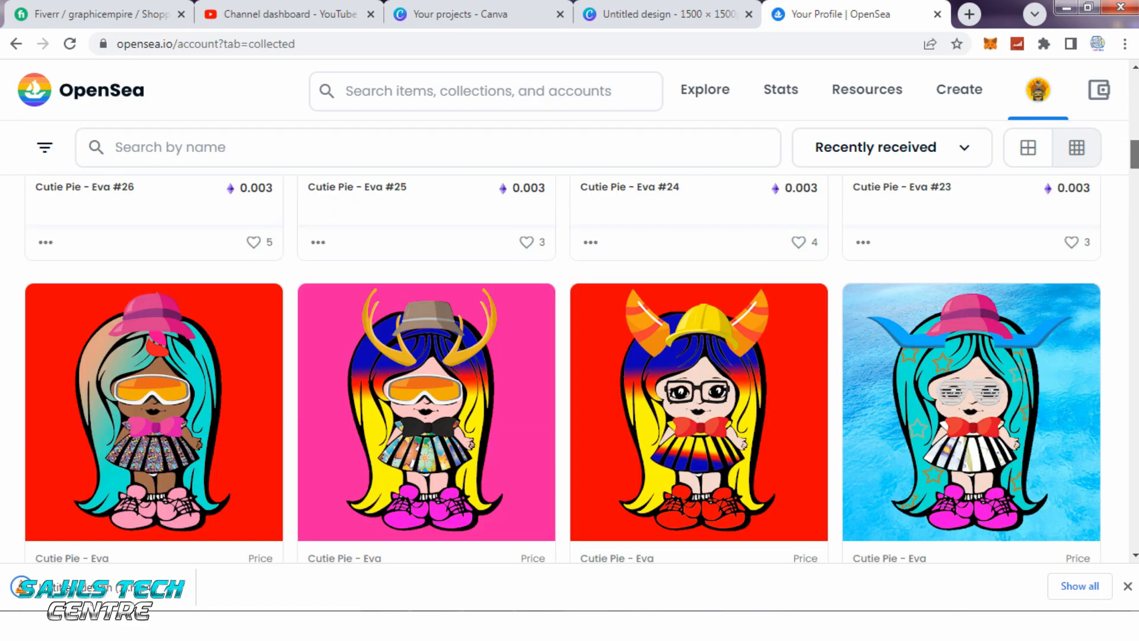
scroll(570, 368, down, 10)
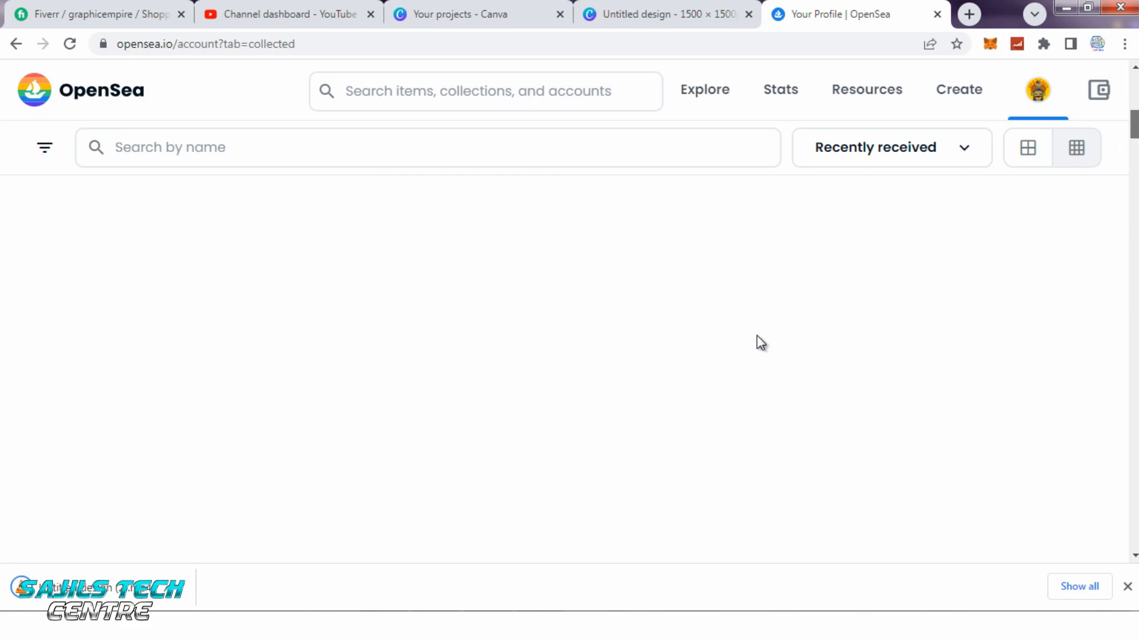
scroll(761, 343, up, 20)
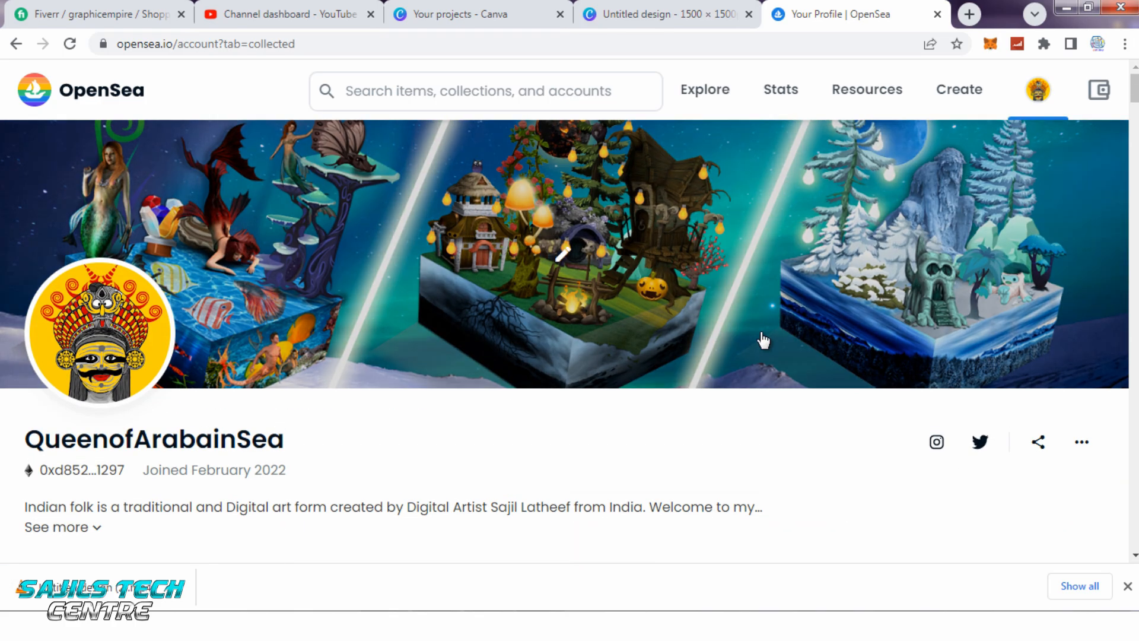
scroll(763, 340, down, 3)
scroll(762, 339, down, 1)
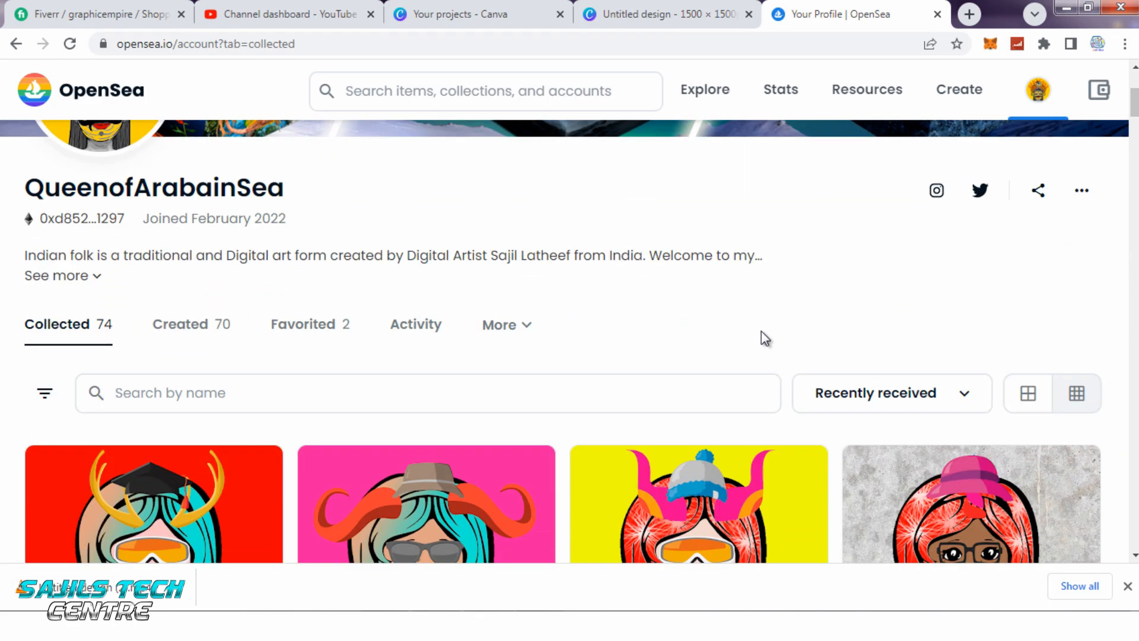
scroll(765, 338, down, 1)
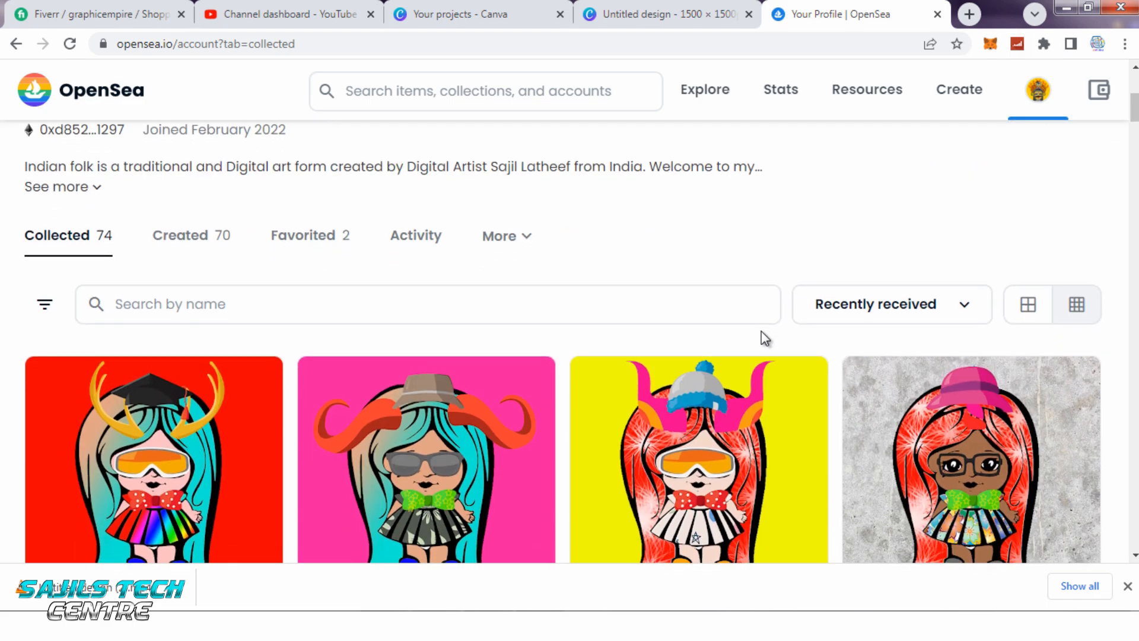
scroll(765, 338, down, 5)
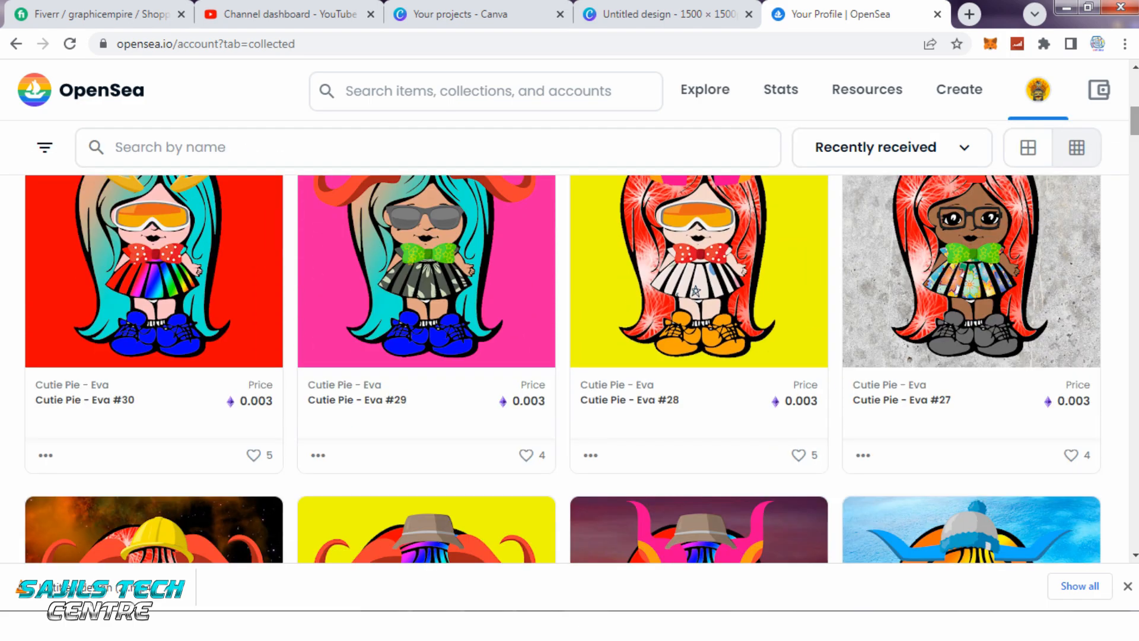
scroll(765, 339, down, 1)
scroll(563, 369, down, 2)
scroll(562, 368, down, 4)
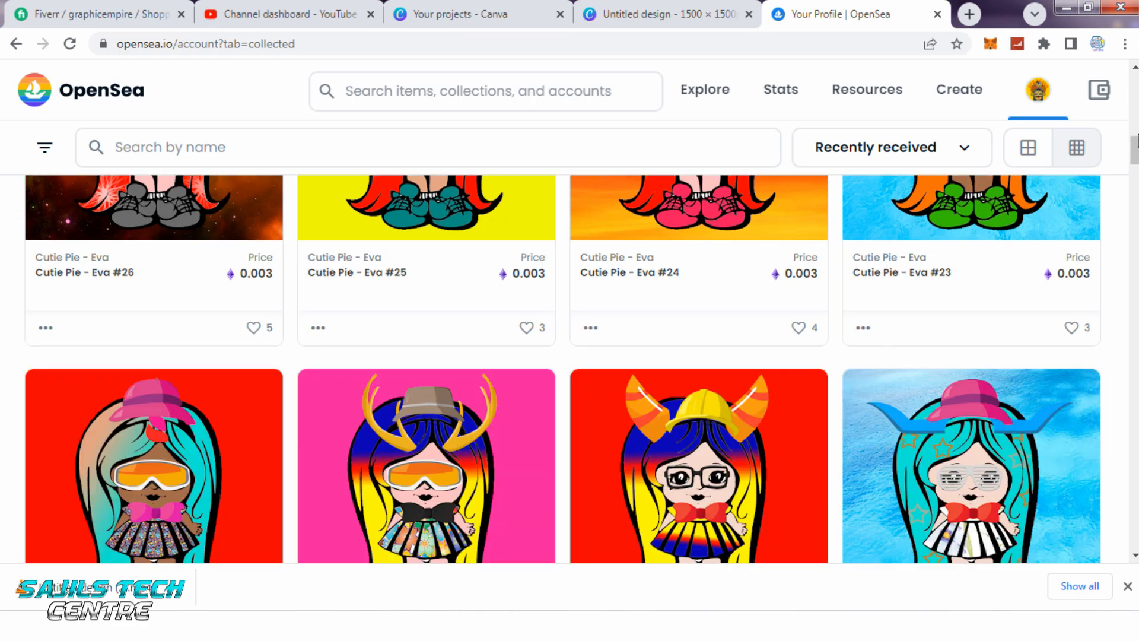
Play the downloaded MP4 of the gorilla artwork in VLC media player, and close the player.
click(136, 578)
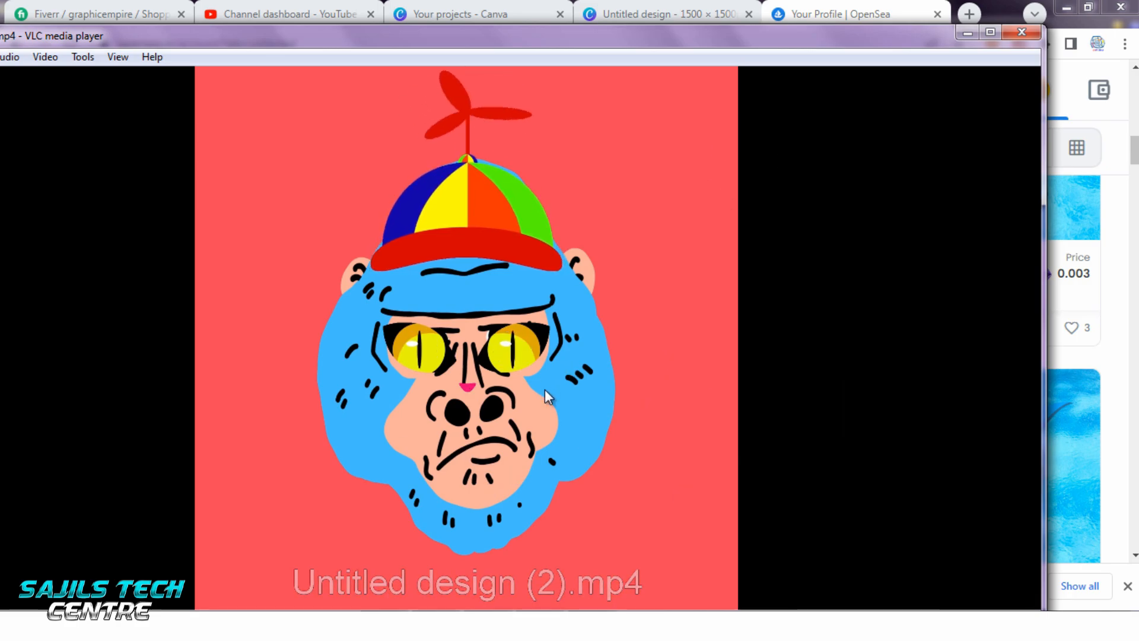
click(1021, 32)
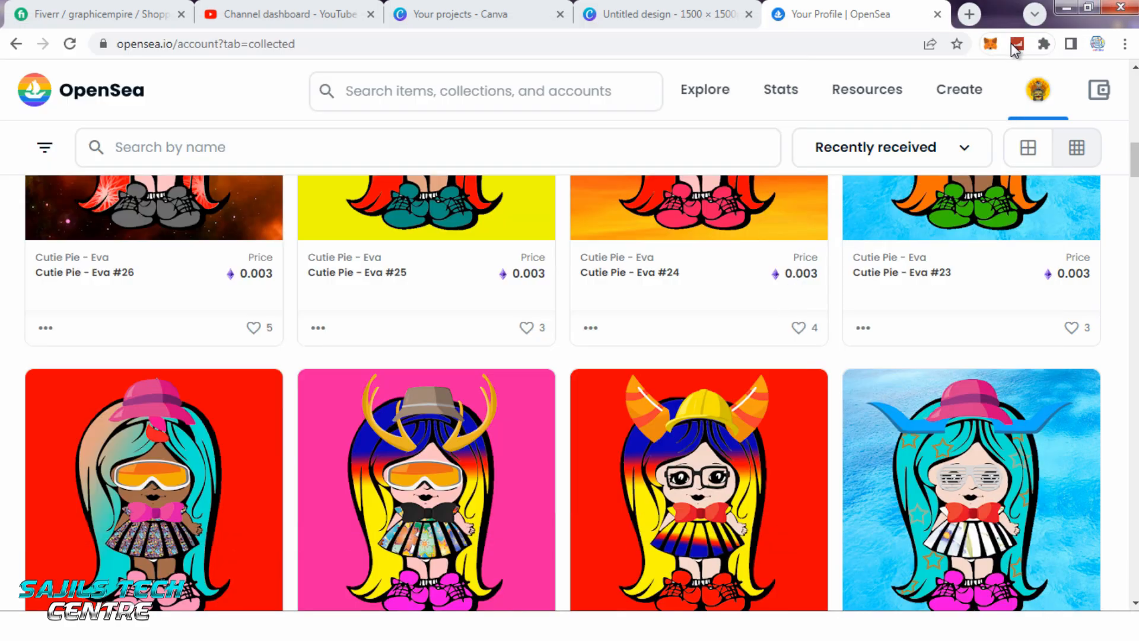
Find the AI Art Galleria Album video NFT among the collected items, open its page and play the video.
scroll(575, 315, up, 7)
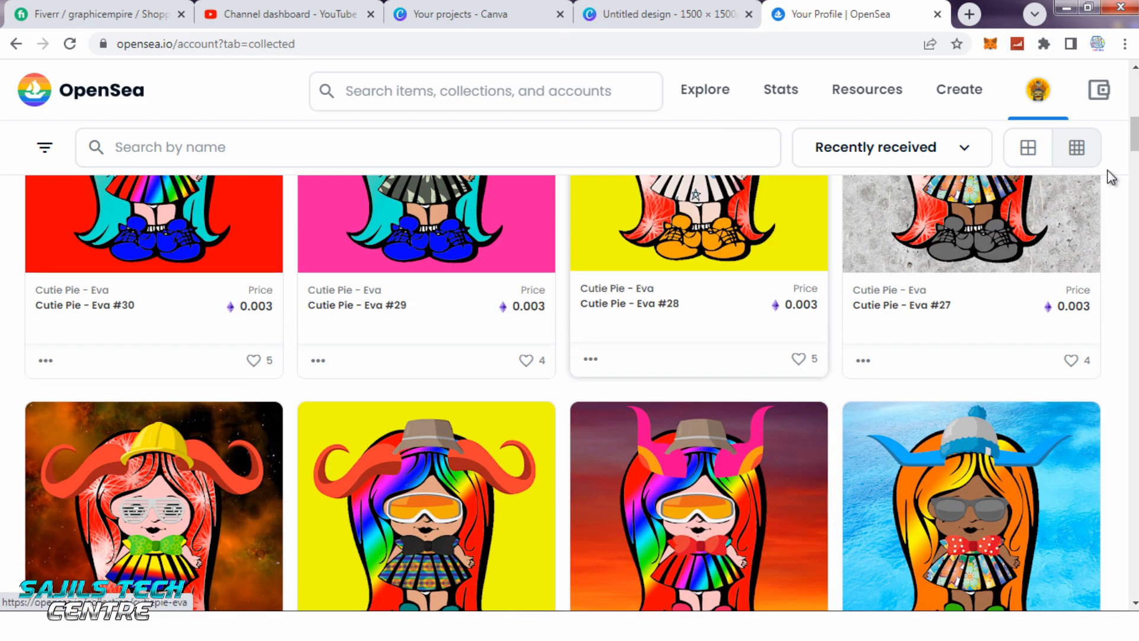
scroll(950, 203, up, 5)
scroll(950, 204, down, 10)
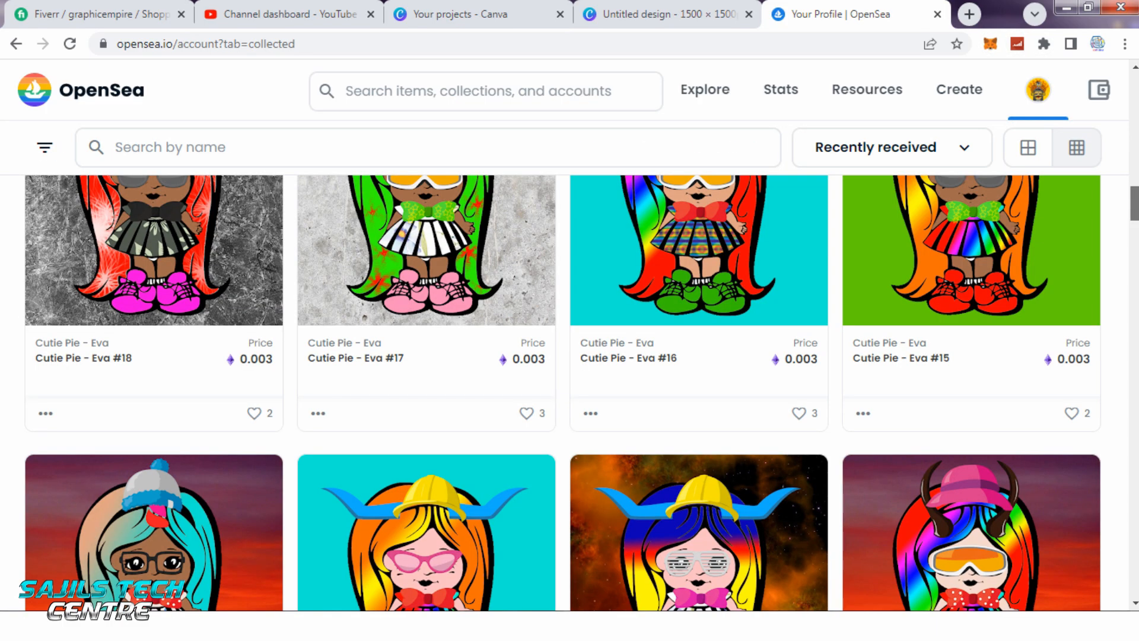
scroll(582, 393, down, 5)
scroll(581, 393, down, 1)
drag(1135, 278, 1135, 287)
scroll(893, 316, down, 1)
scroll(893, 315, up, 2)
scroll(893, 318, up, 2)
click(490, 386)
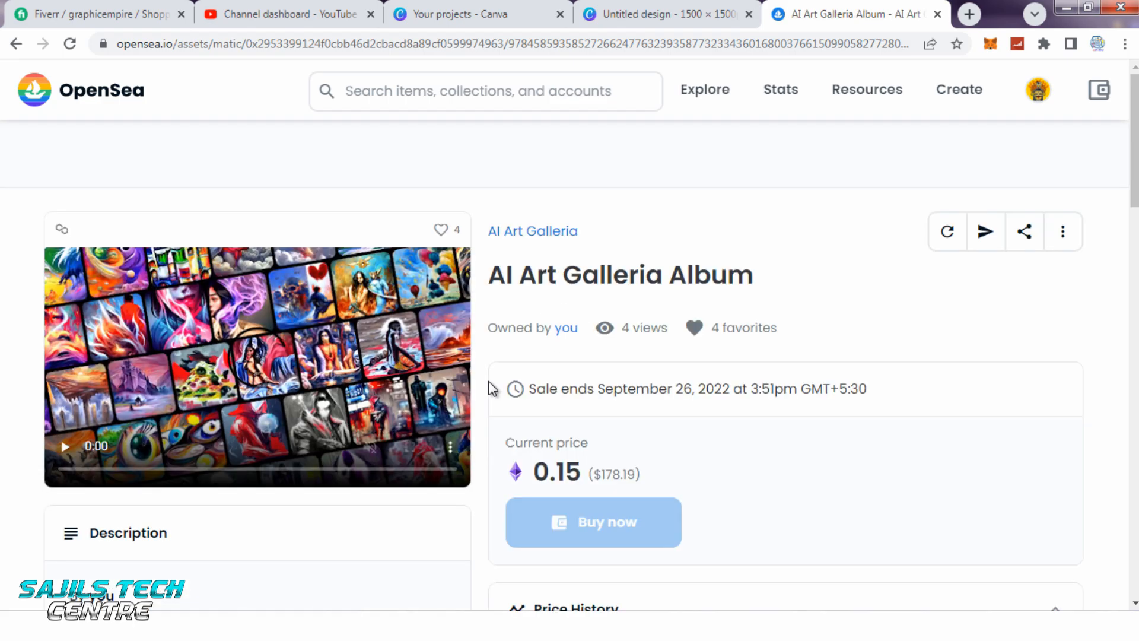
click(87, 456)
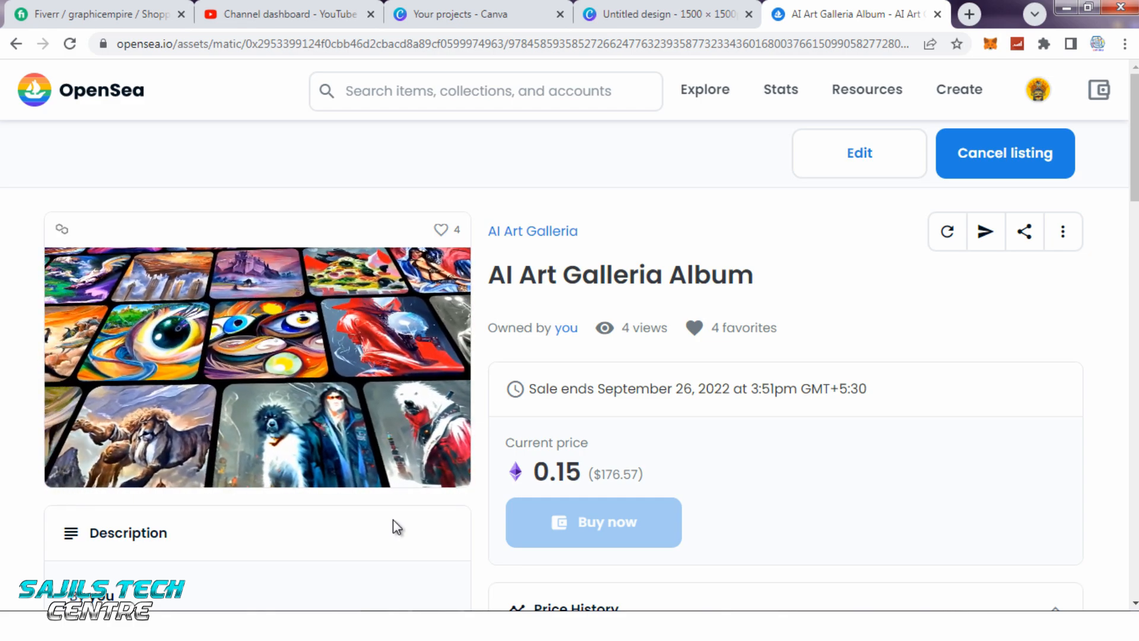
mouse_move(333, 463)
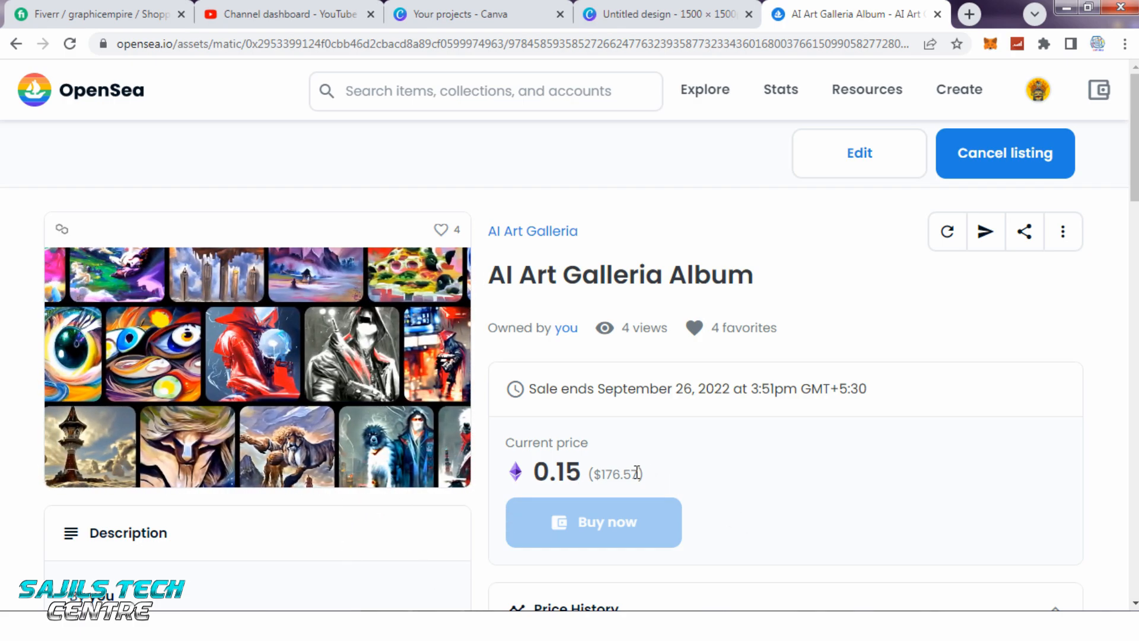
Highlight the dollar price of the AI Art Galleria Album listing, and return to the collected items.
drag(638, 473, 594, 474)
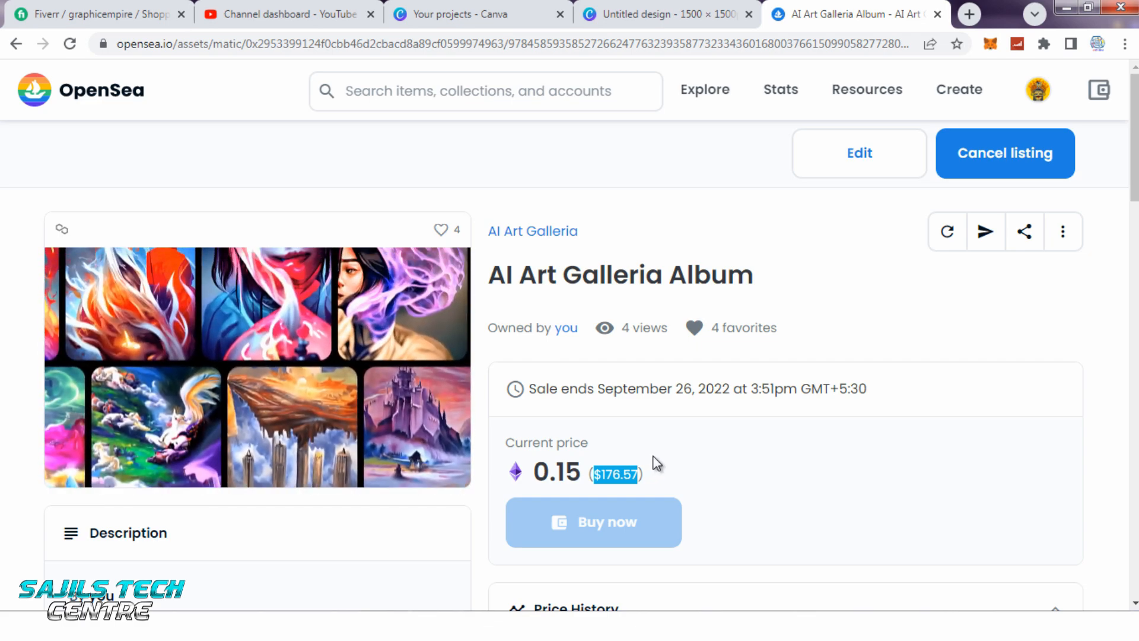
click(651, 457)
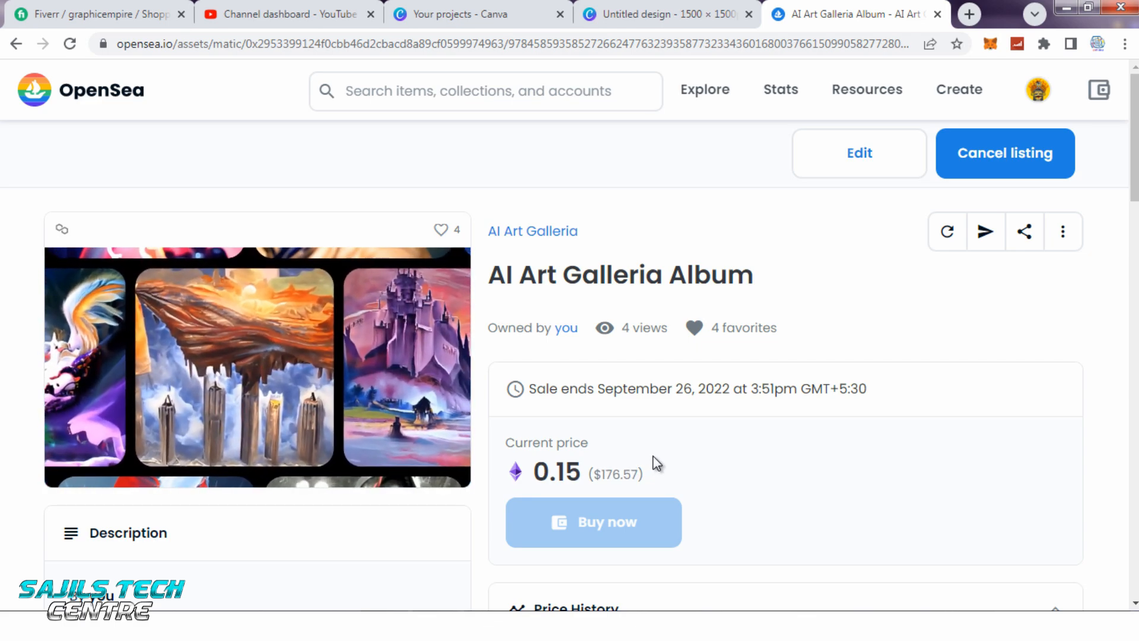
click(12, 46)
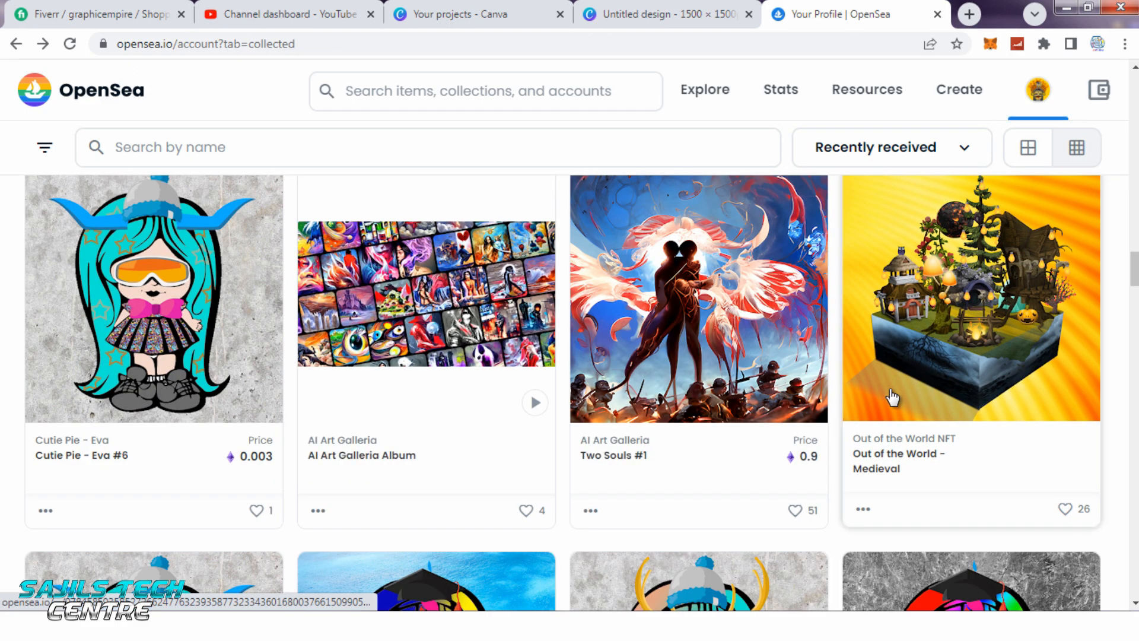
Examine the remaining collected NFTs and their prices, including the Metaverse abstract artworks, and return to the start of the collection.
scroll(893, 397, down, 3)
scroll(892, 397, up, 3)
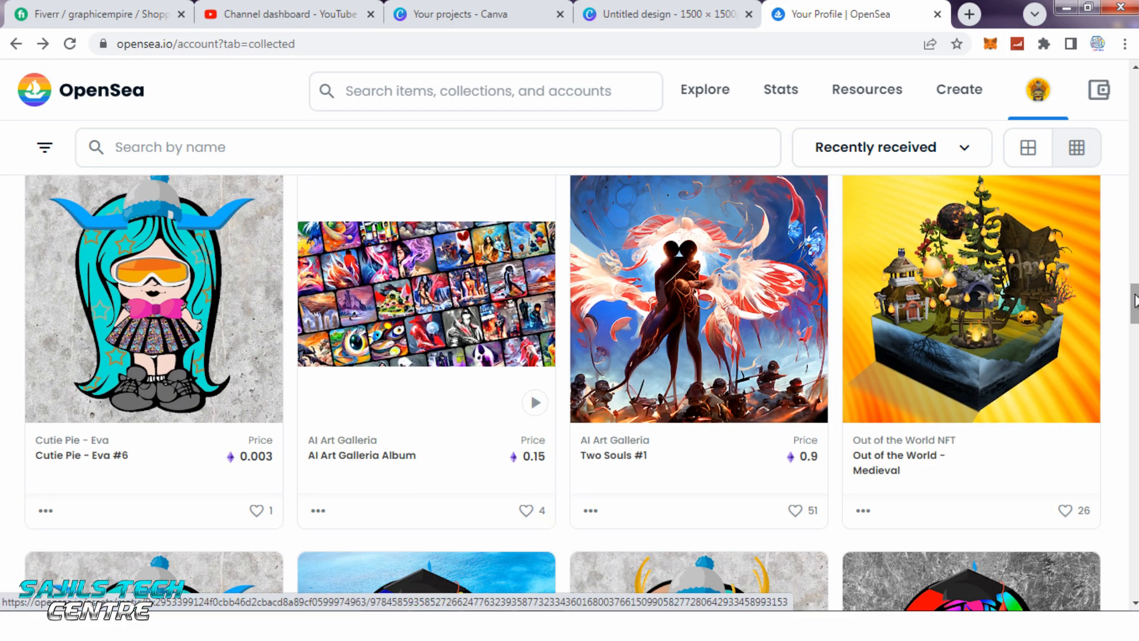
drag(1133, 308, 1133, 306)
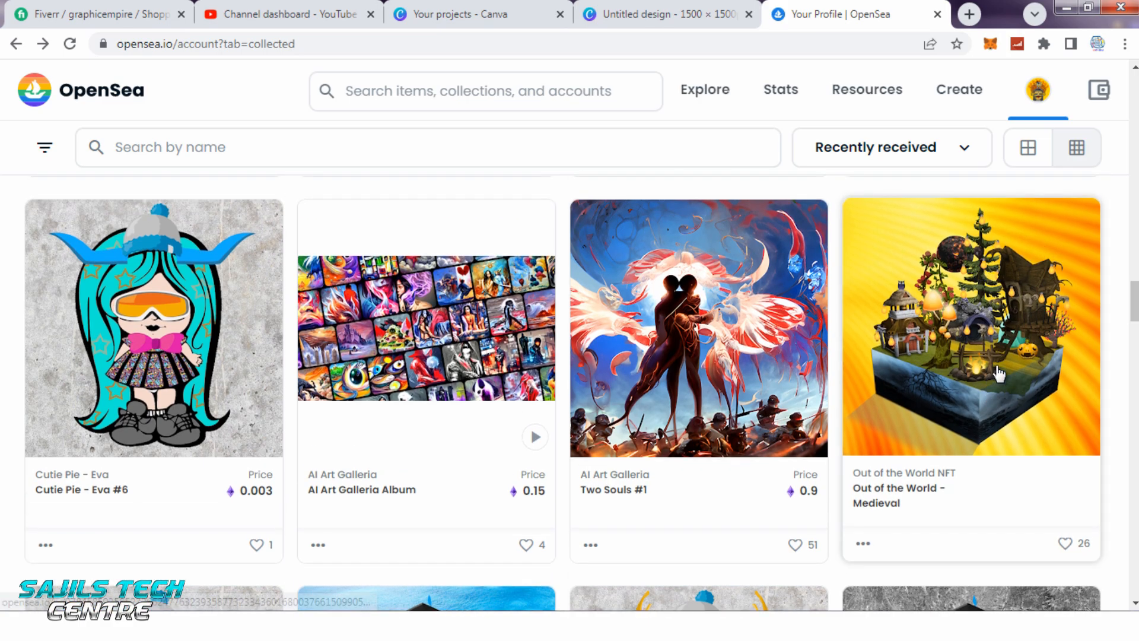
drag(1134, 303, 1134, 402)
scroll(1136, 506, down, 1)
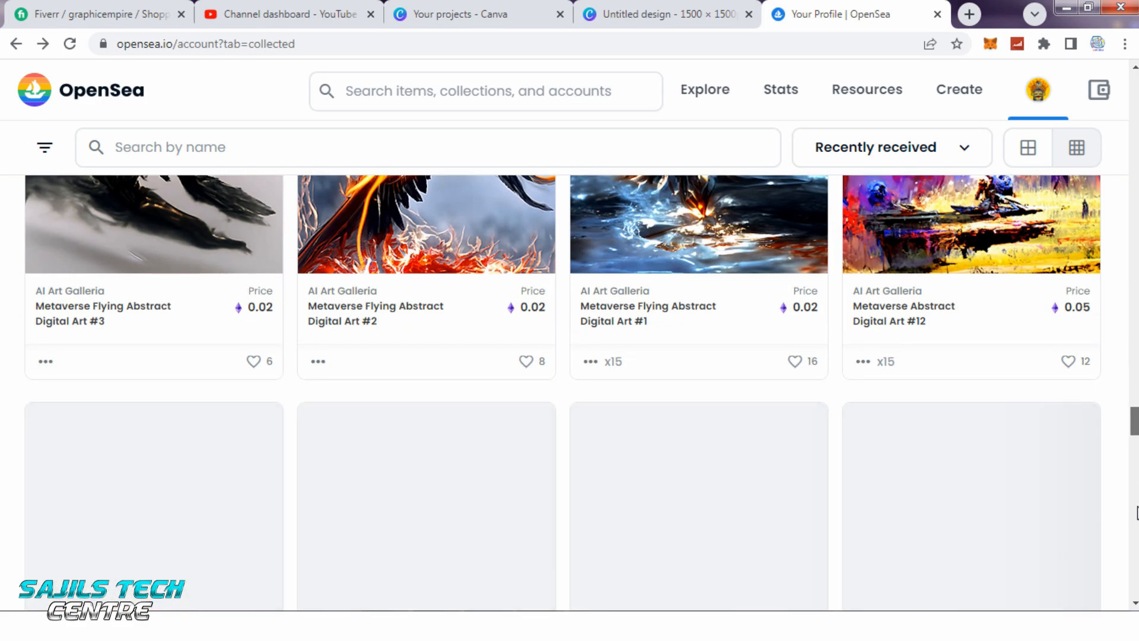
scroll(1136, 496, up, 3)
scroll(1136, 496, down, 3)
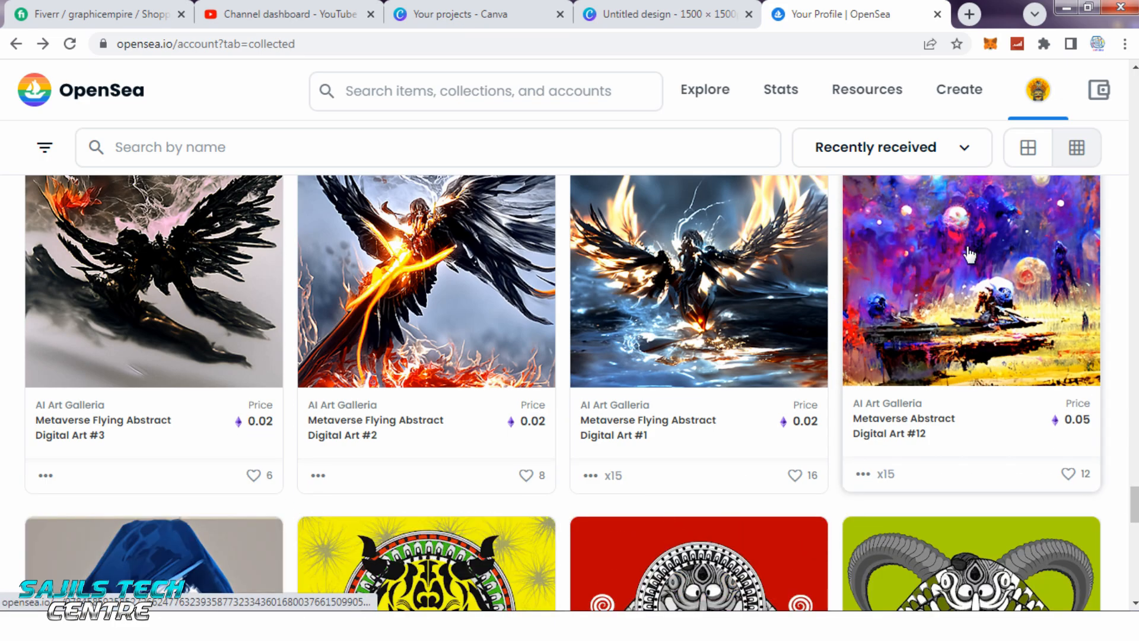
drag(1134, 505, 1134, 389)
drag(1134, 320, 1134, 217)
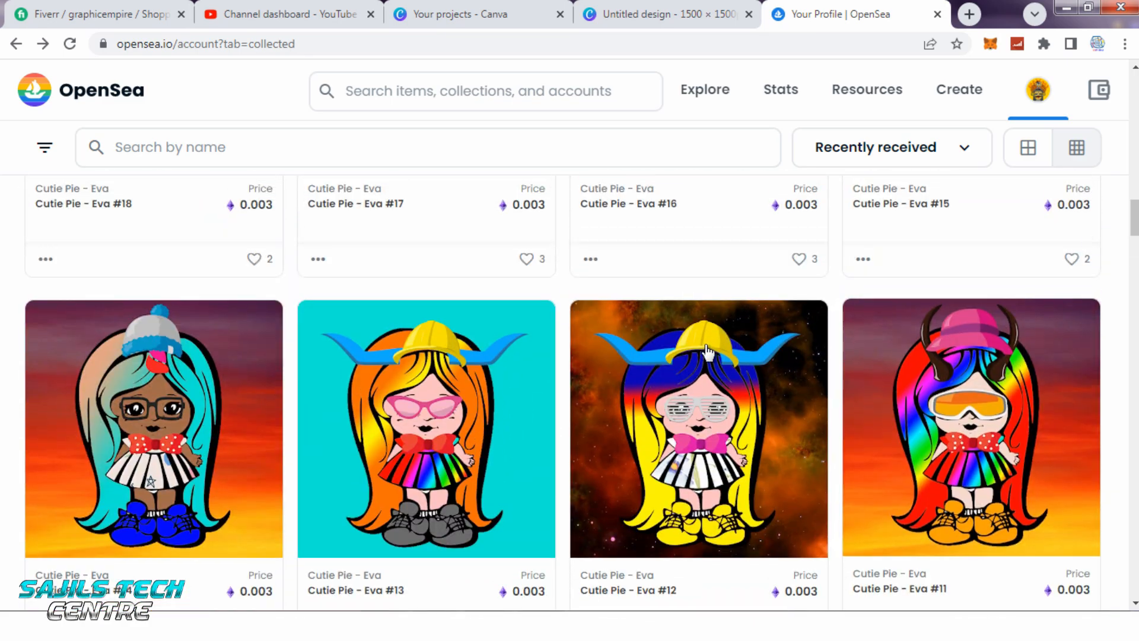
scroll(710, 352, up, 9)
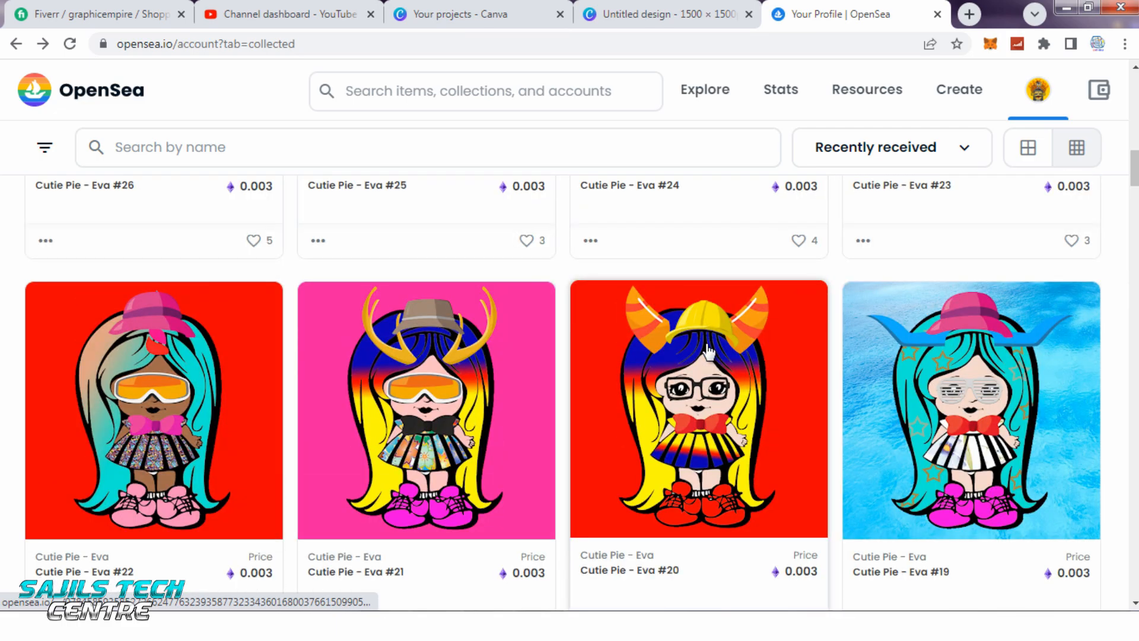
scroll(709, 351, up, 10)
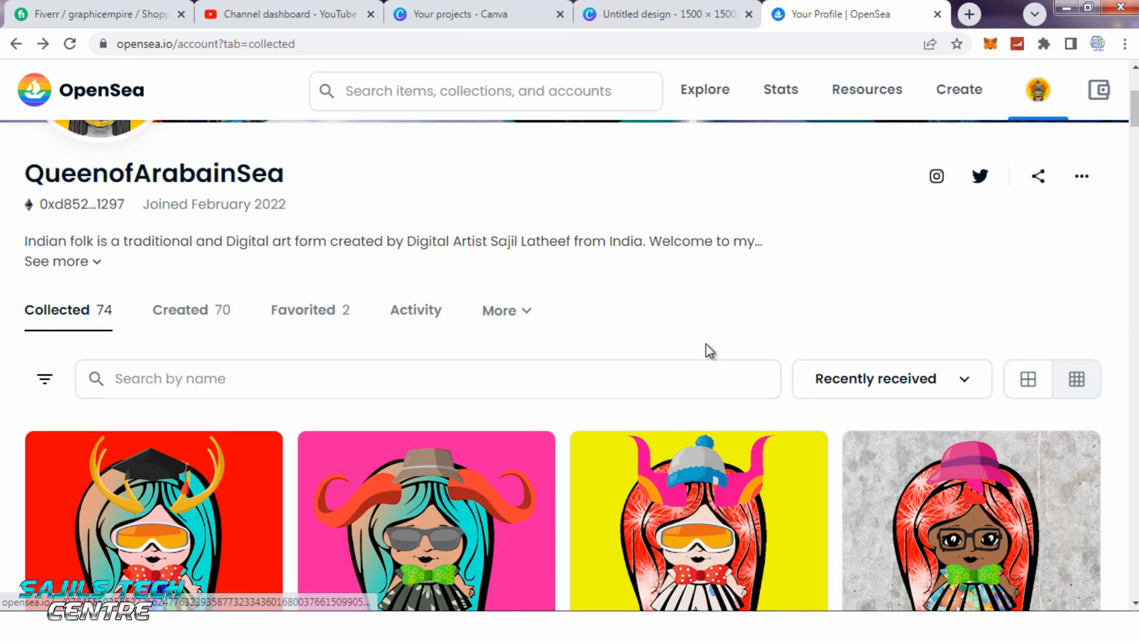
scroll(706, 344, down, 1)
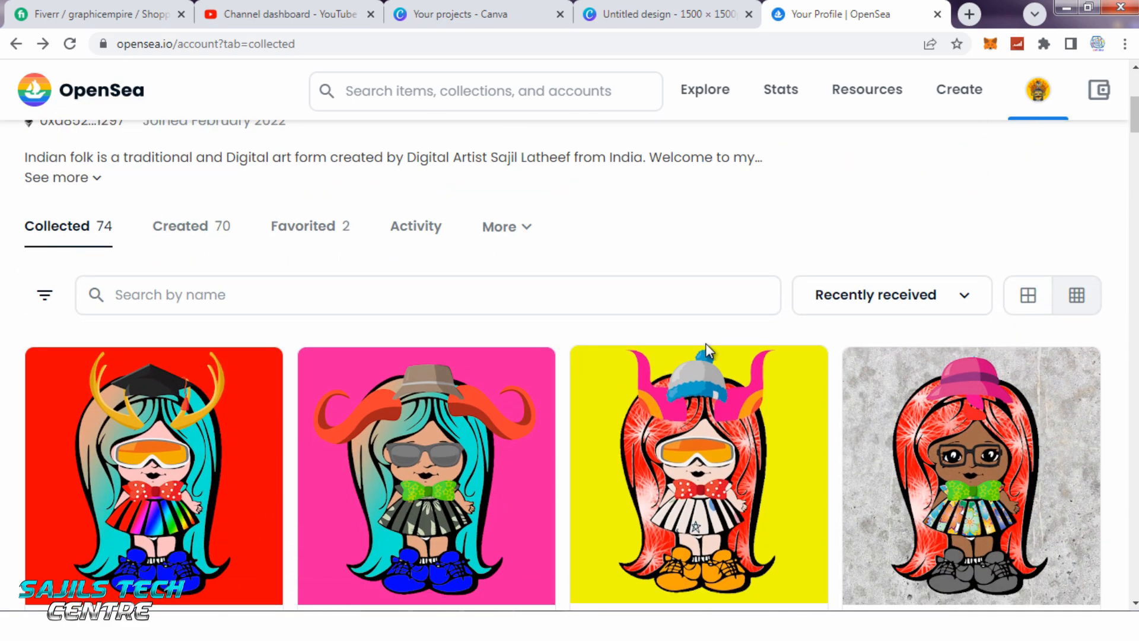
scroll(706, 342, down, 1)
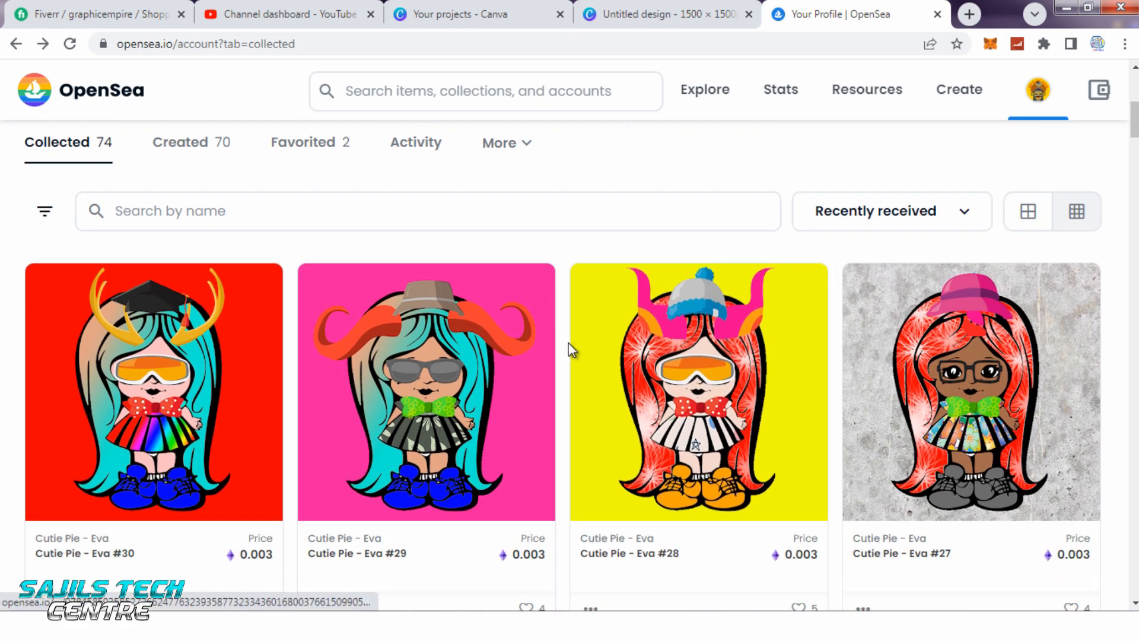
Switch back to the Canva gorilla design and close the download status panel.
click(695, 8)
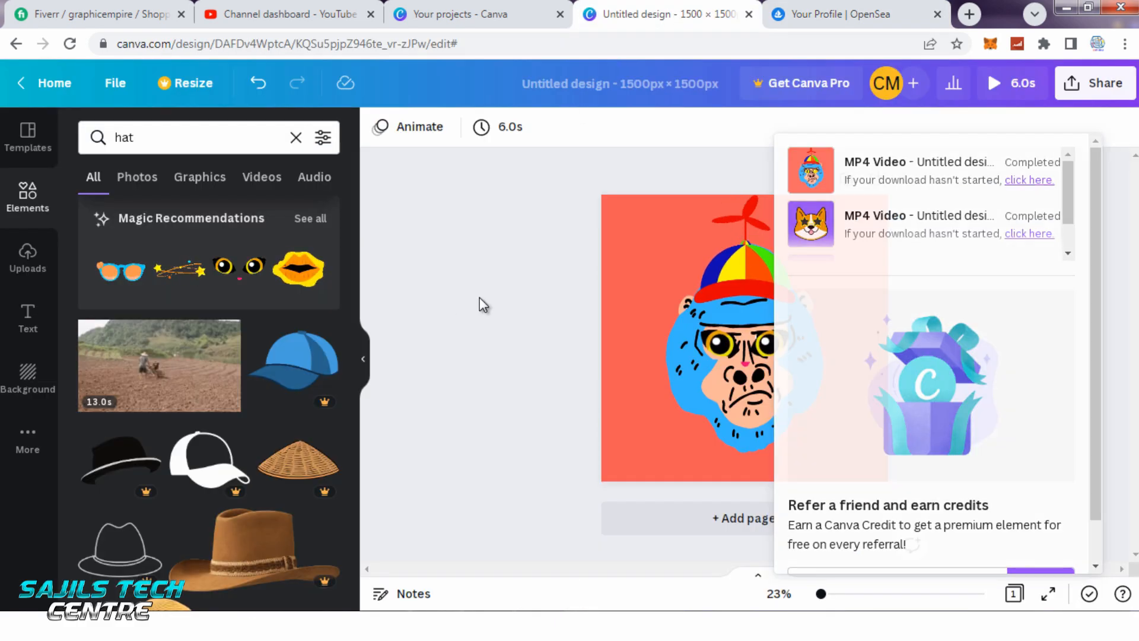
click(445, 310)
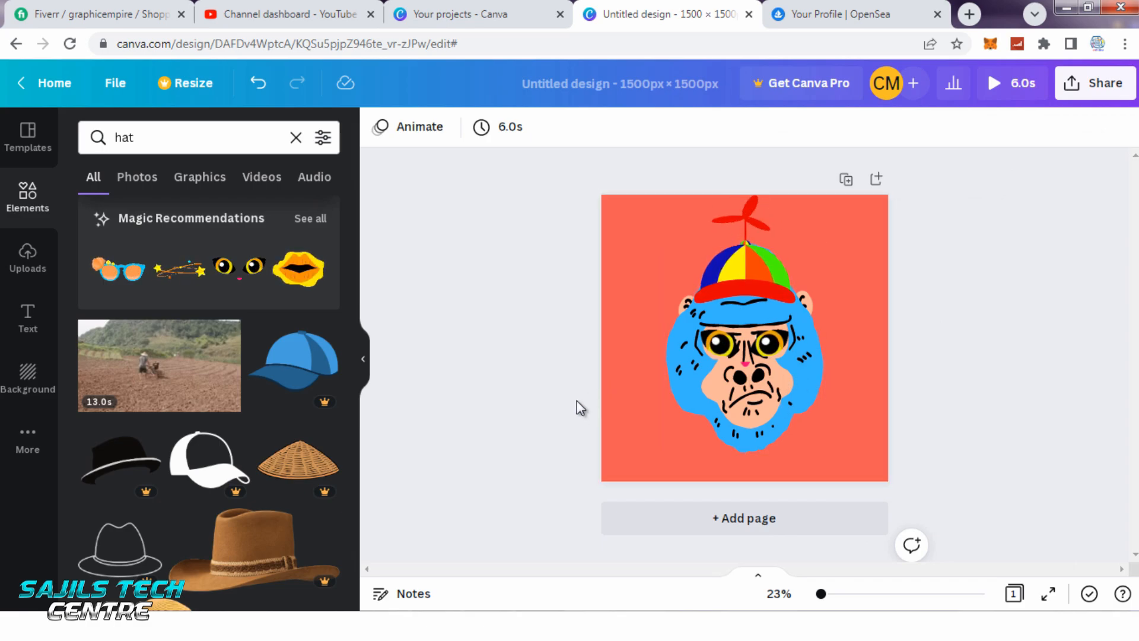
click(801, 8)
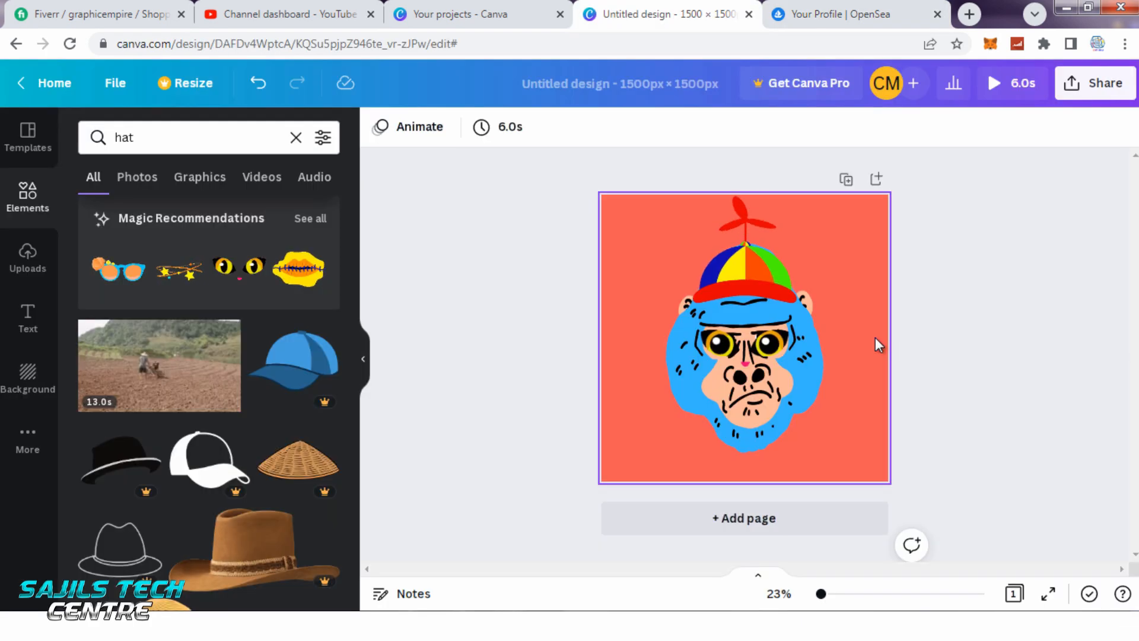
Replace the gorilla design's plain red background with the crumpled white paper texture.
click(875, 337)
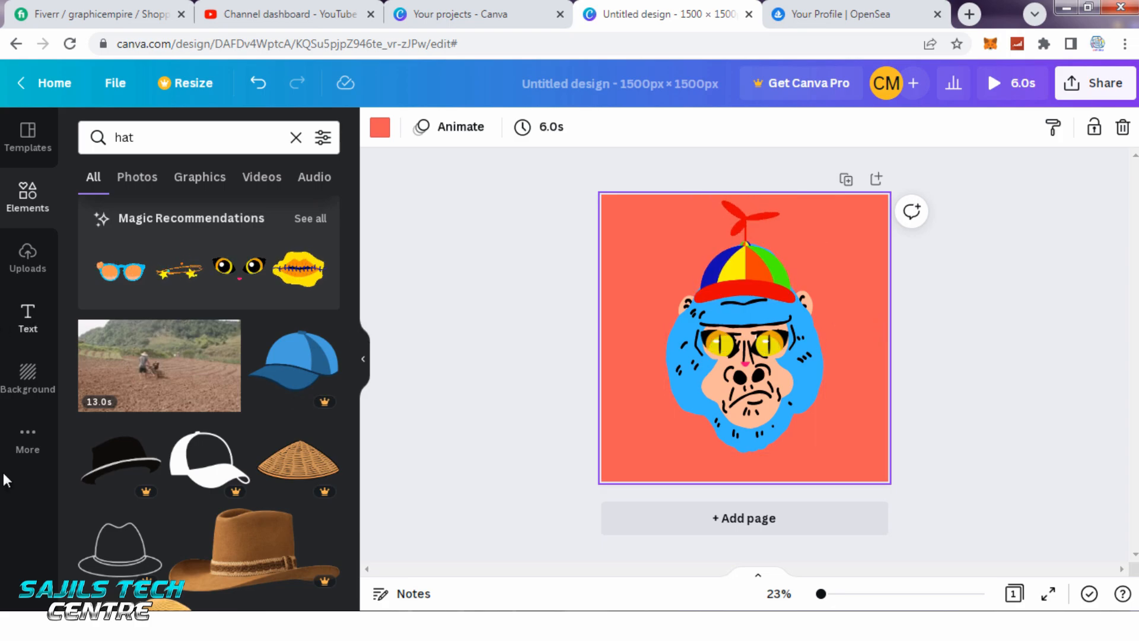
click(32, 379)
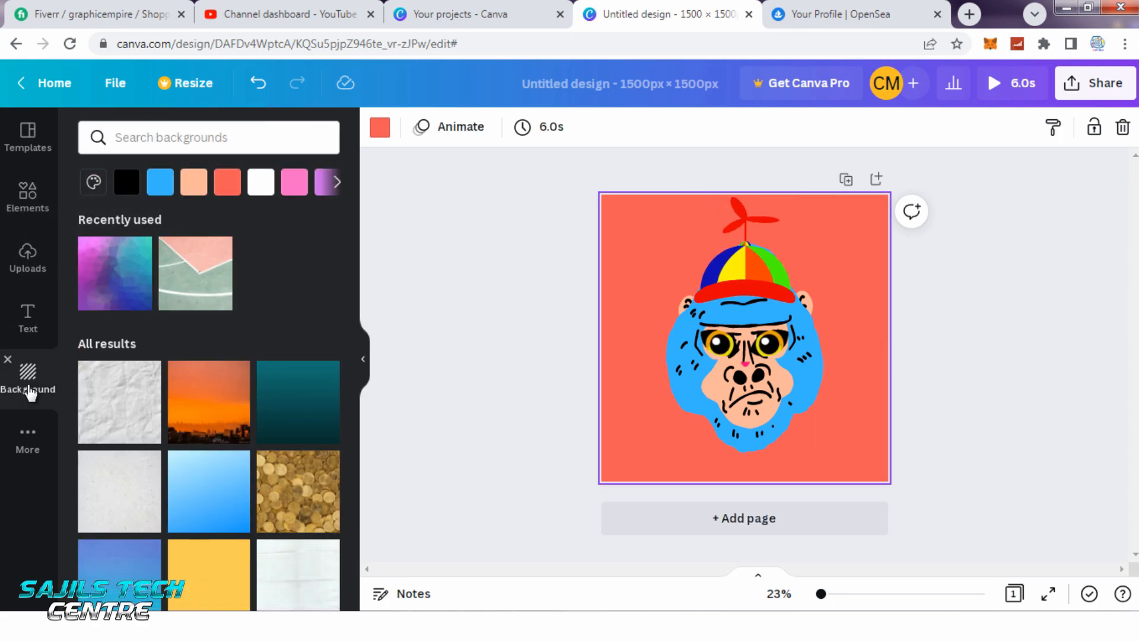
click(126, 409)
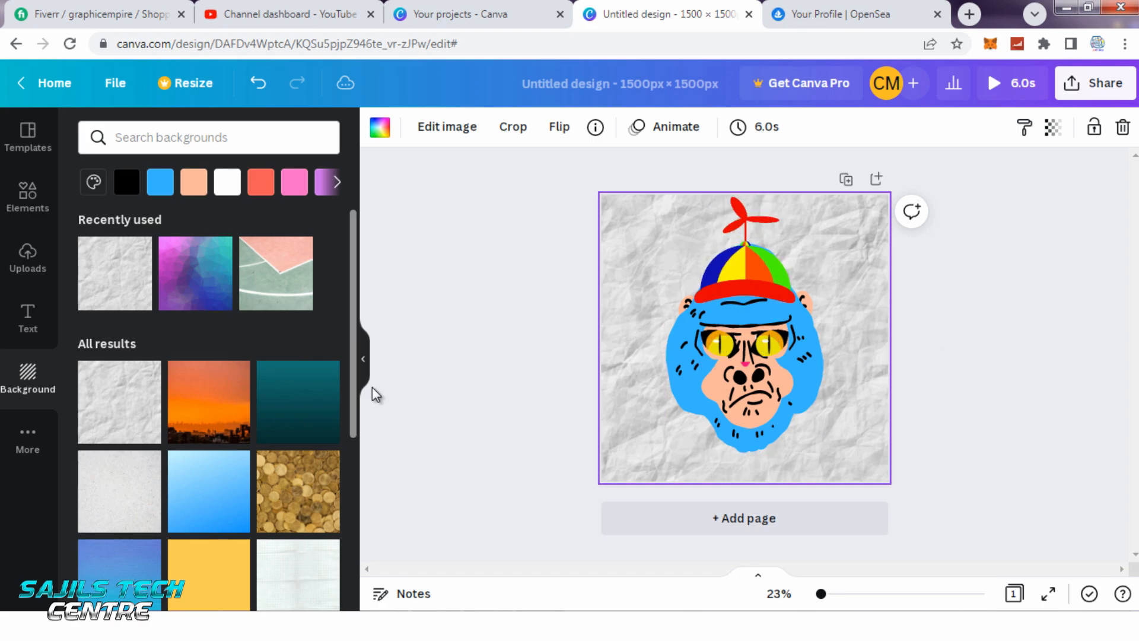
Find the grey wooden planks image among the backgrounds, apply it behind the gorilla, and deselect the background.
drag(355, 394, 358, 532)
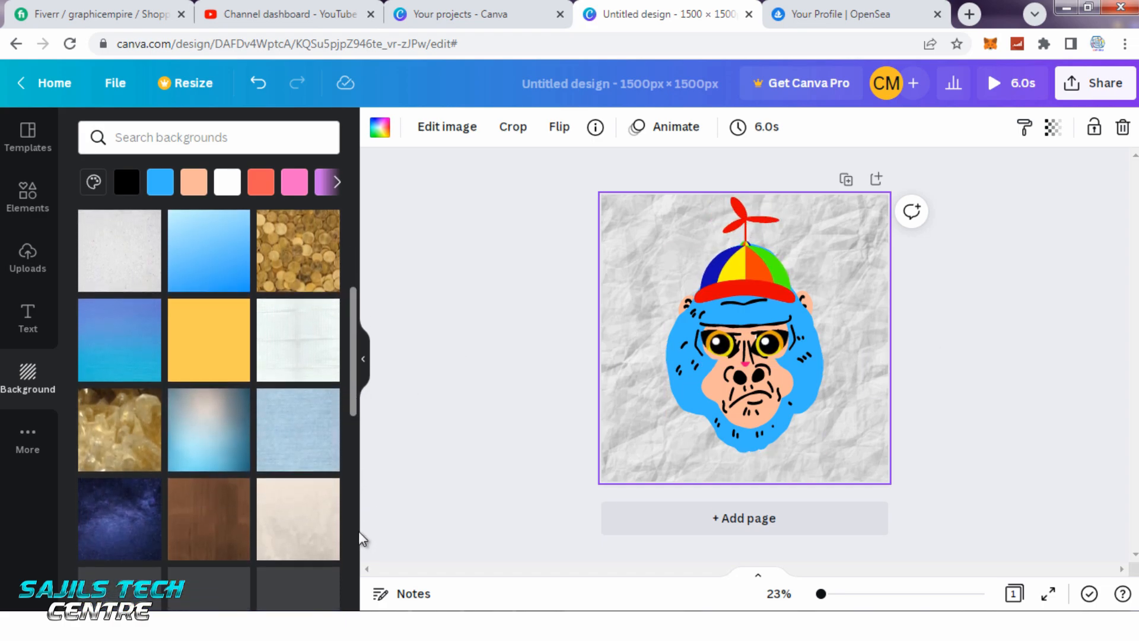
drag(354, 371, 343, 566)
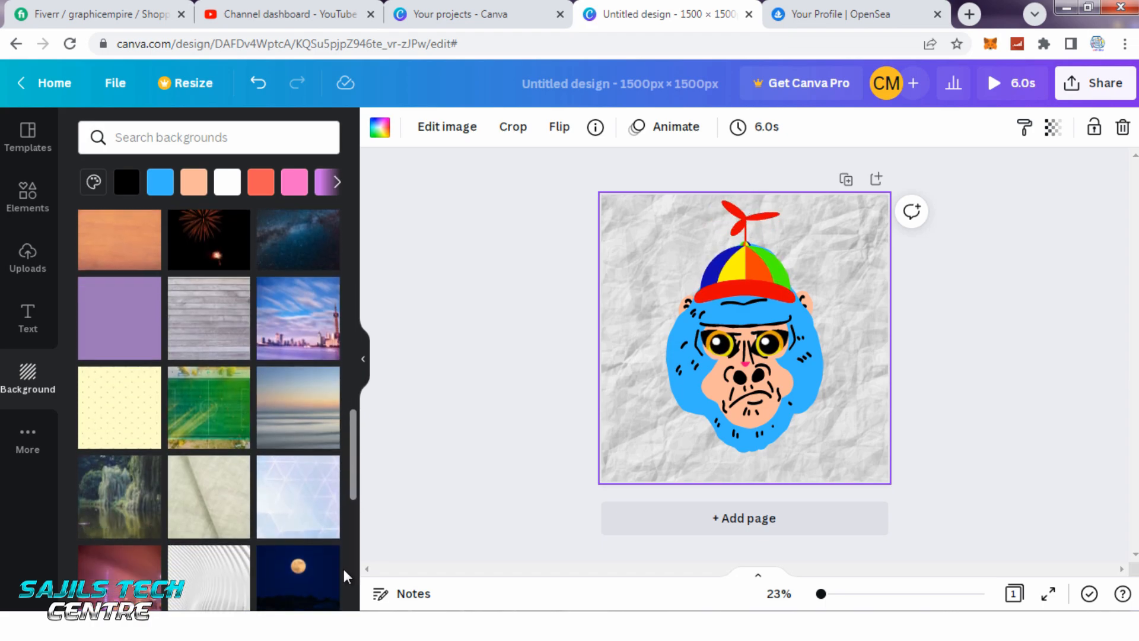
click(215, 325)
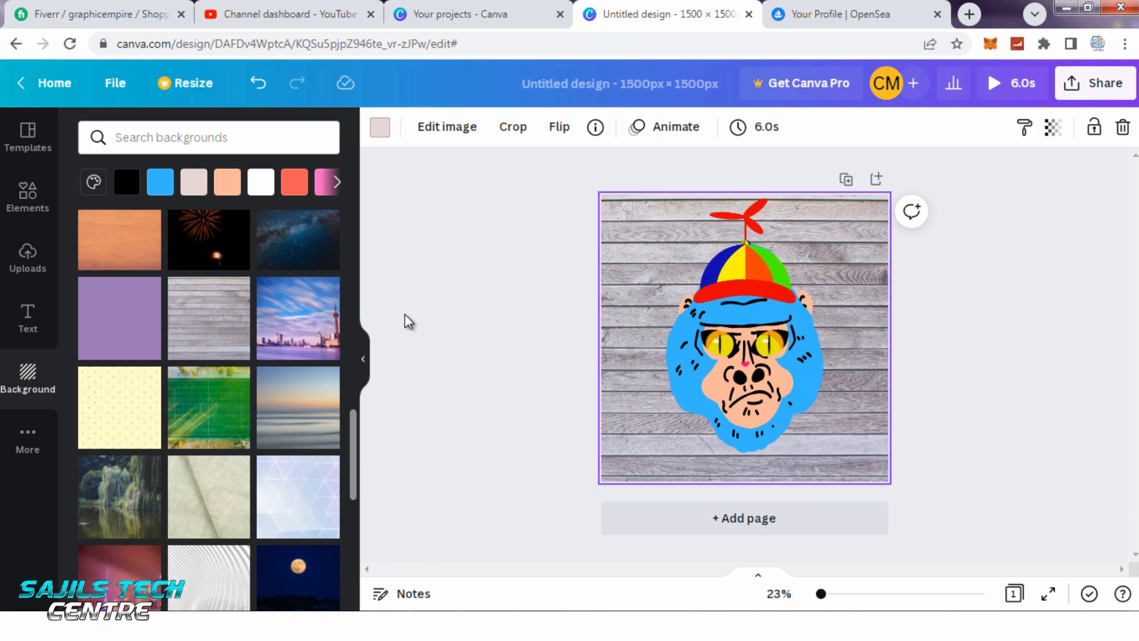
click(438, 317)
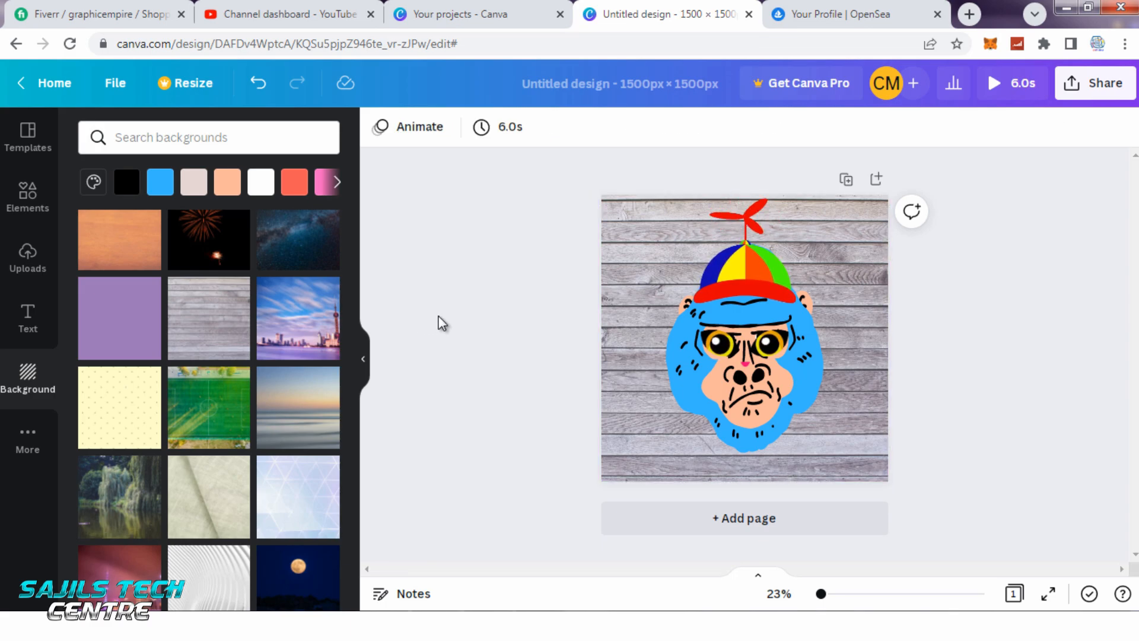
Switch to the OpenSea profile and examine the backgrounds of the collected NFTs, from the Cutie Pie - Eva characters to the AI Art Galleria artworks.
click(872, 12)
scroll(720, 346, up, 4)
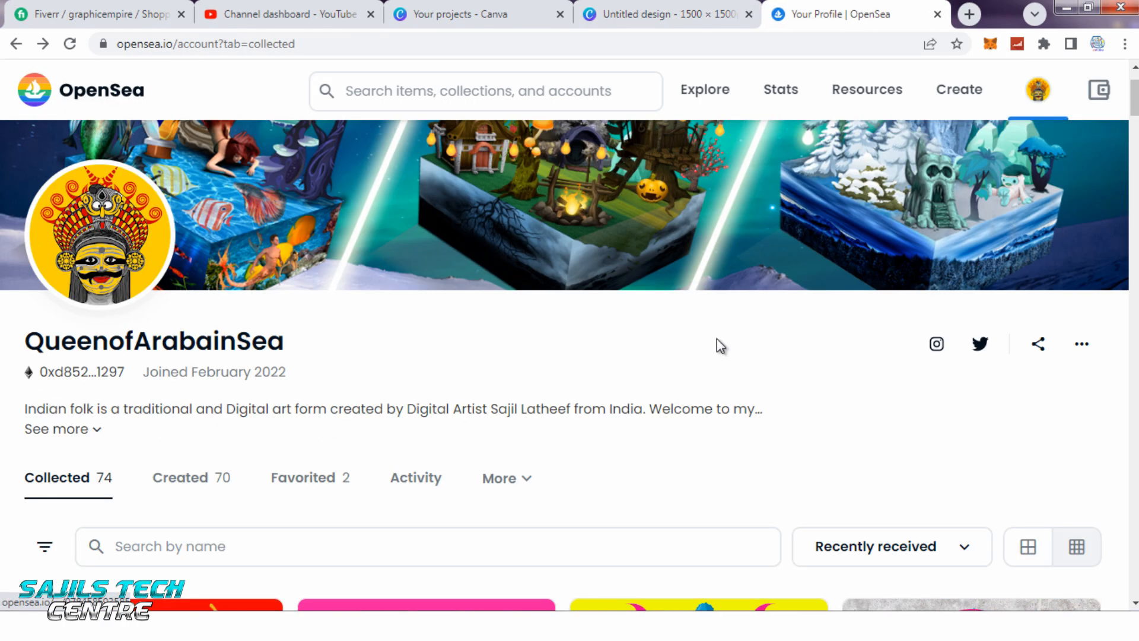
scroll(720, 347, down, 2)
scroll(720, 346, down, 10)
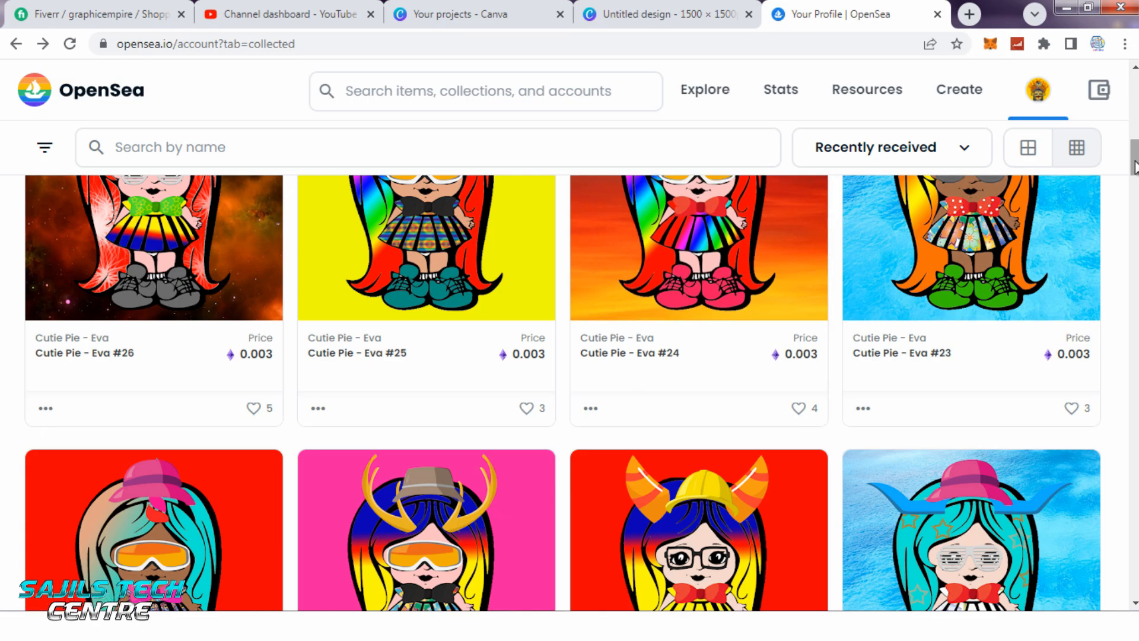
scroll(721, 347, down, 15)
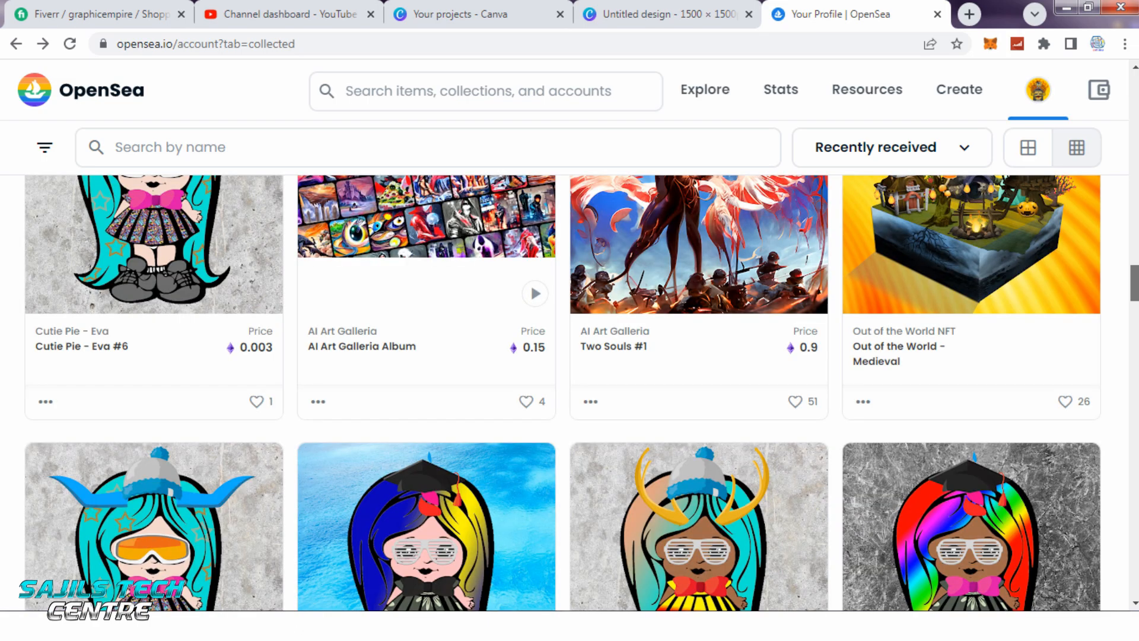
scroll(679, 403, up, 2)
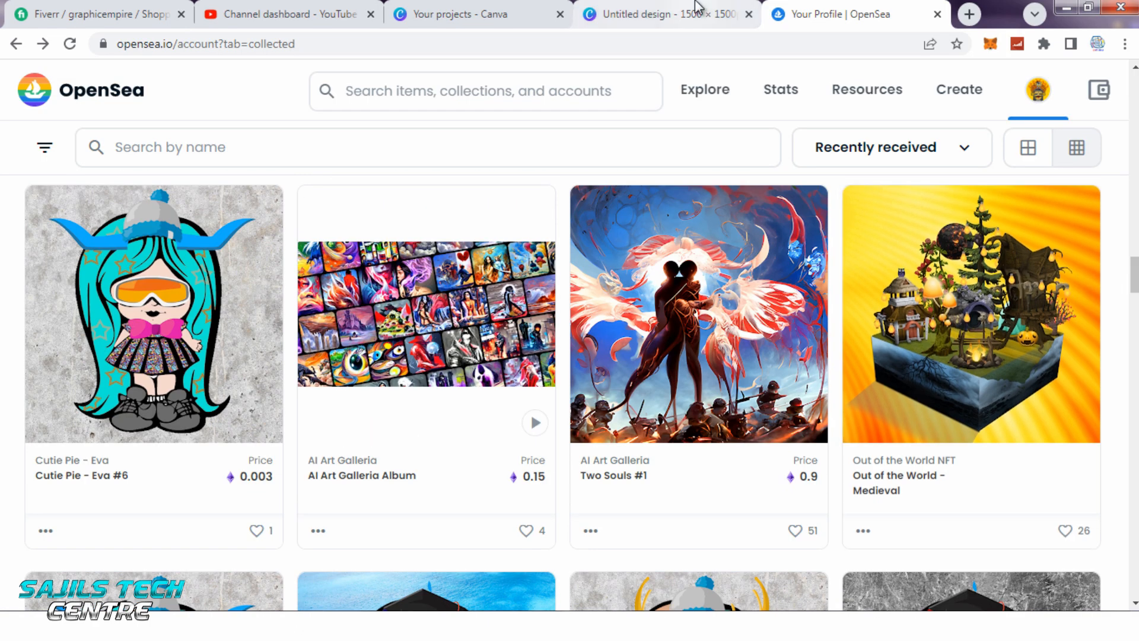